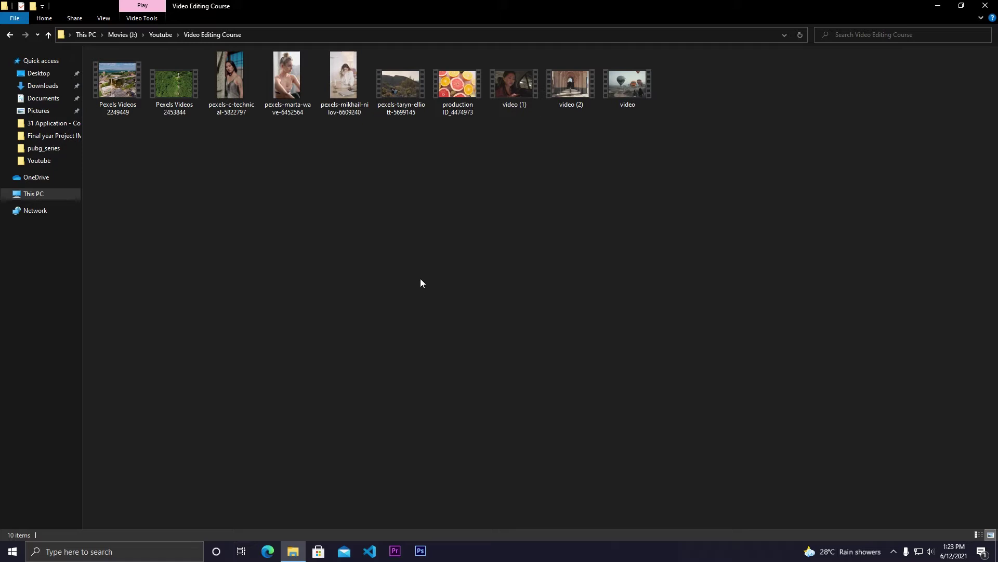
# - Switch to Premiere Pro and create a new project named best_color_grading_project with the default settings
pyautogui.click(395, 552)
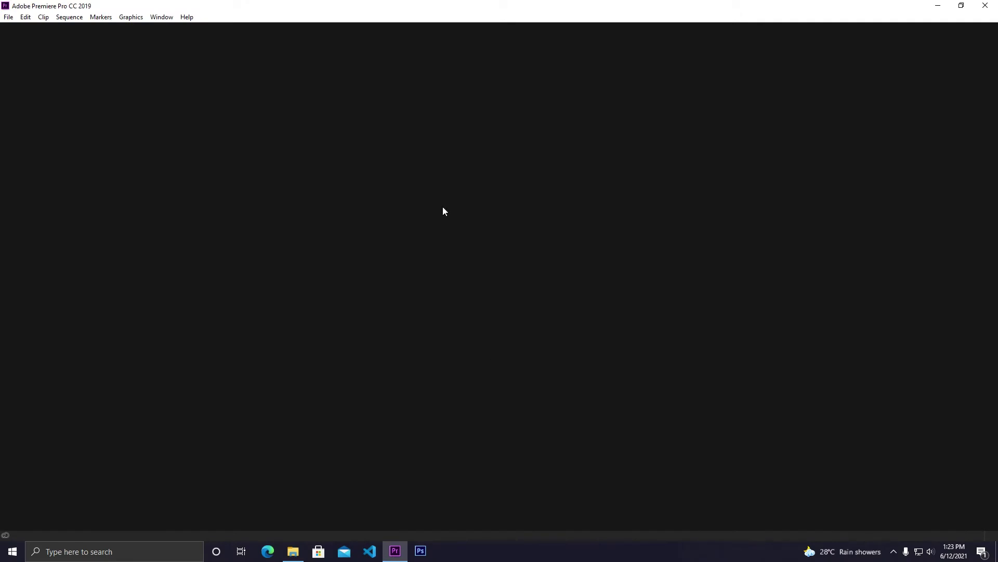
pyautogui.moveTo(336, 5); pyautogui.dragTo(486, 125)
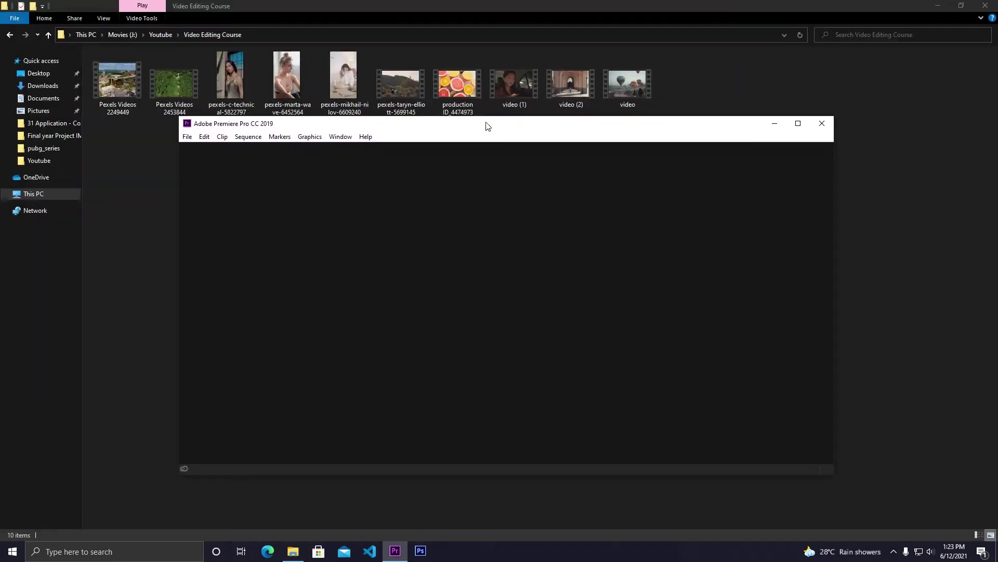
pyautogui.click(185, 137)
pyautogui.moveTo(184, 148)
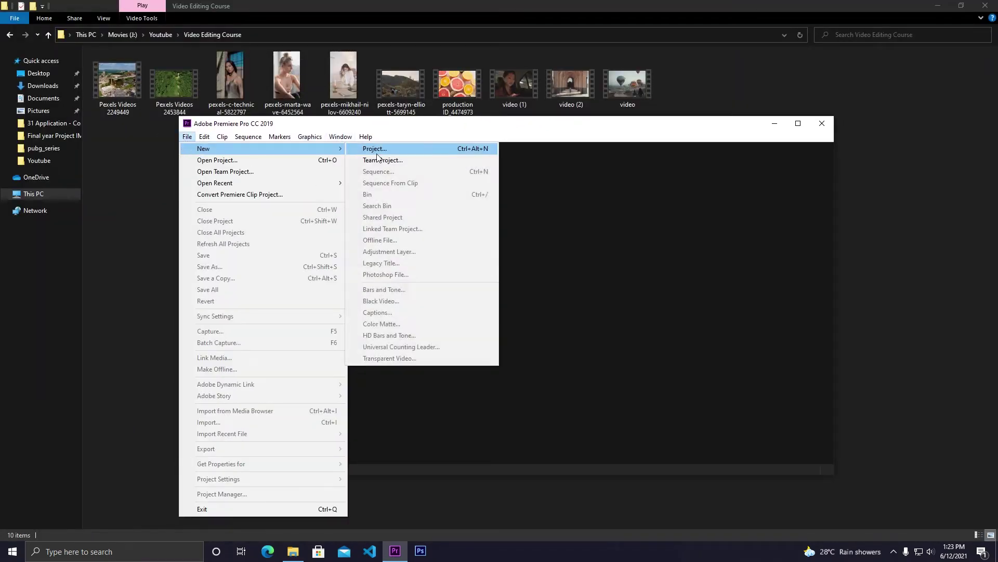
pyautogui.click(377, 149)
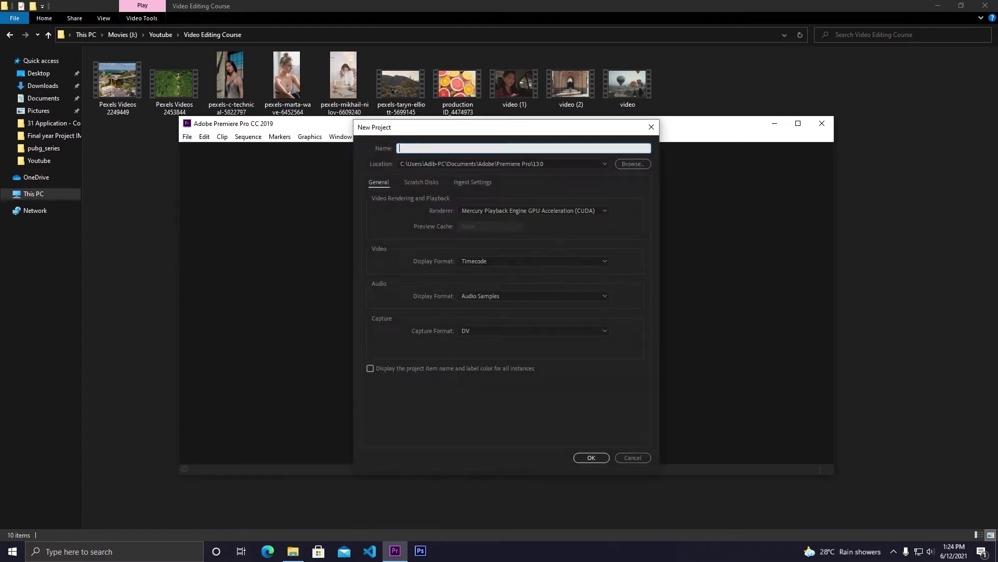
pyautogui.write('b')
pyautogui.write('est_col')
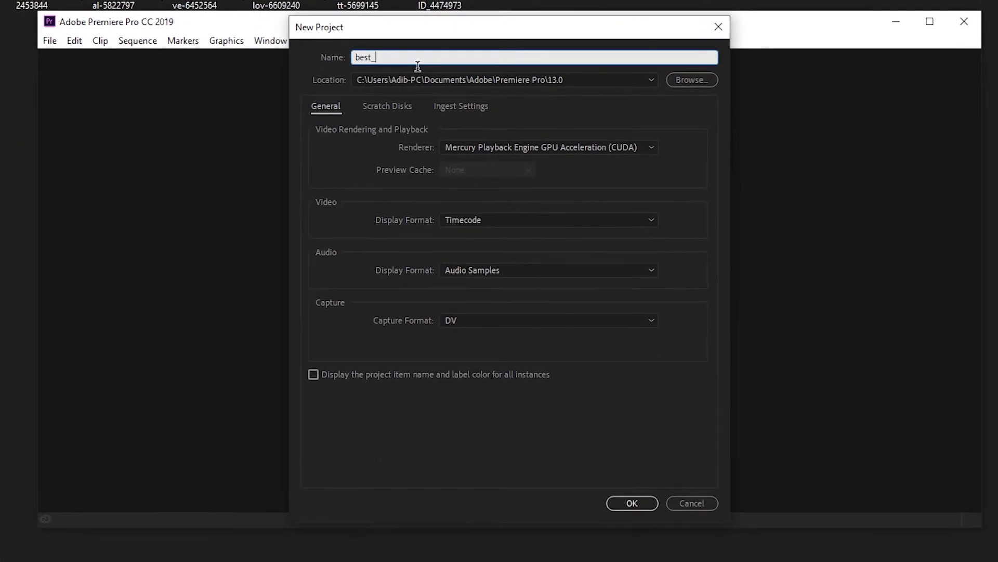
pyautogui.write('or_grading_po')
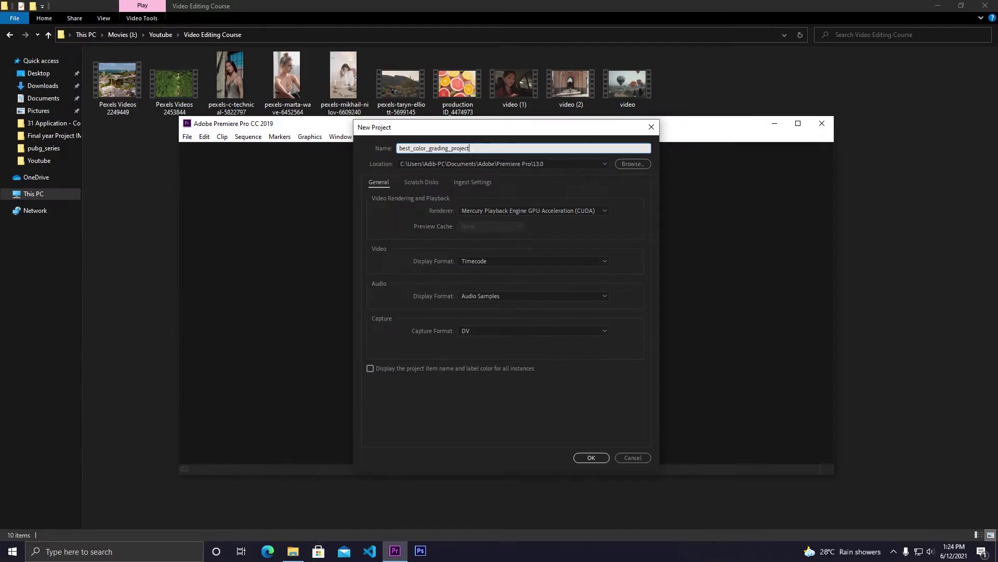
pyautogui.press('Return')
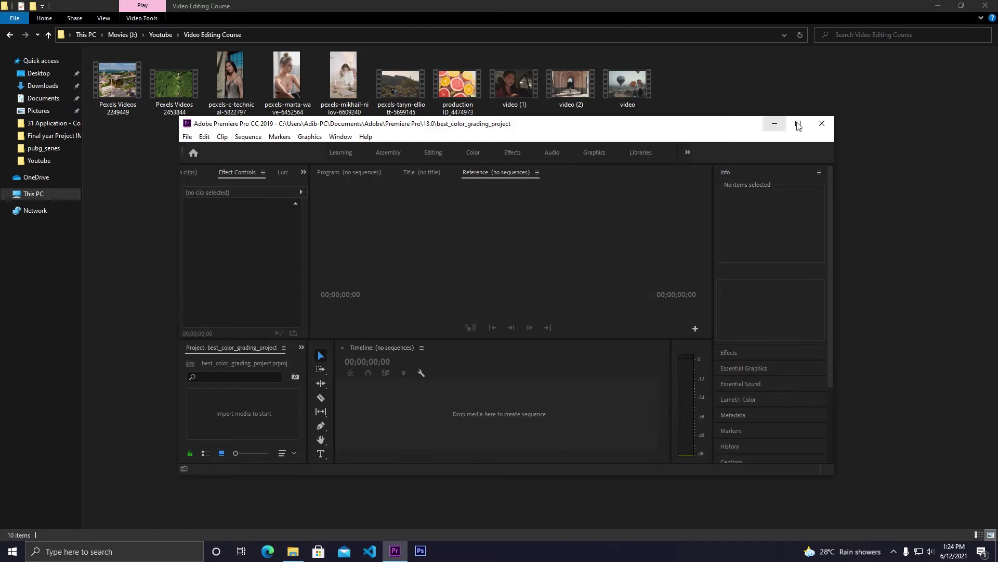
pyautogui.moveTo(462, 125); pyautogui.dragTo(442, 143)
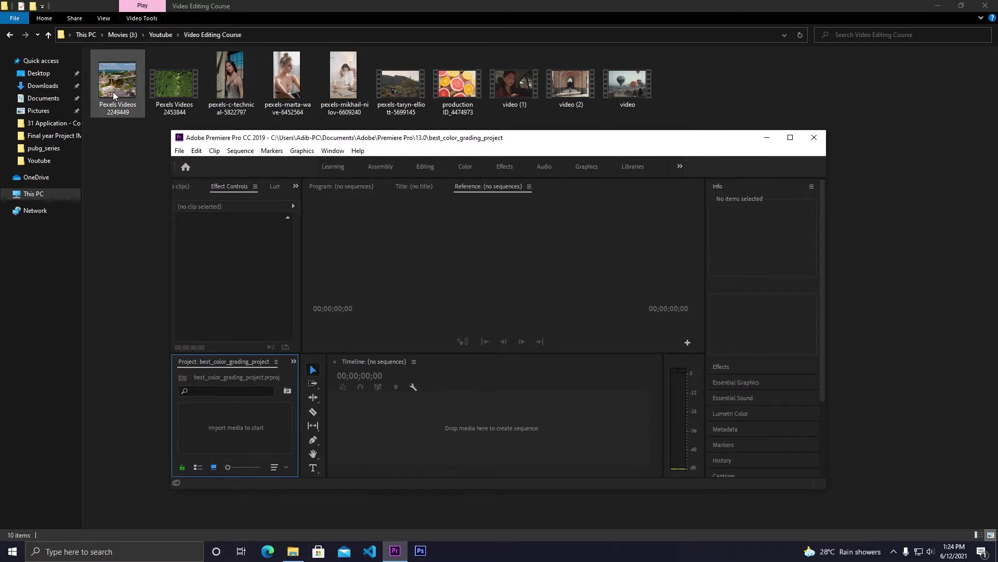
pyautogui.moveTo(323, 142)
pyautogui.mouseDown()
pyautogui.moveTo(265, 128)
pyautogui.moveTo(299, 130)
pyautogui.moveTo(320, 146)
pyautogui.moveTo(341, 137)
pyautogui.moveTo(329, 139)
pyautogui.mouseUp()
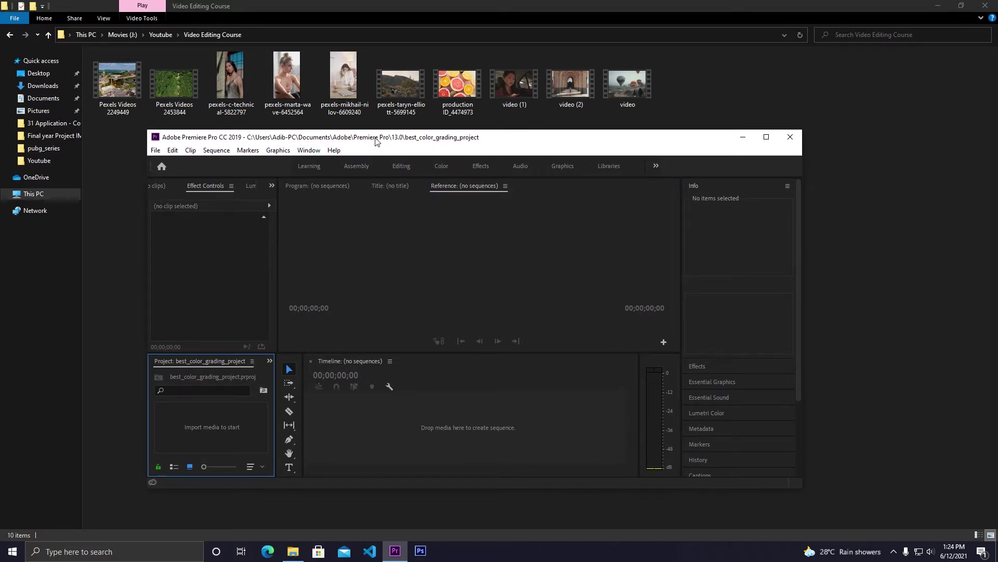
pyautogui.moveTo(376, 141); pyautogui.dragTo(318, 138)
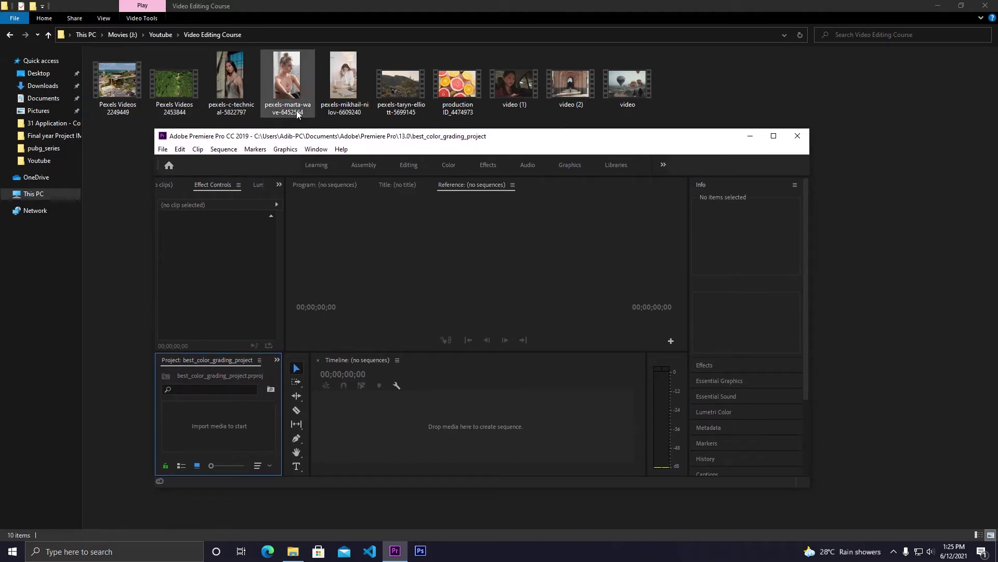
# - Preview the hot-air balloon, citrus fruit and forest road clips from the Video Editing Course folder in the media player
pyautogui.click(631, 82)
pyautogui.doubleClick(632, 82)
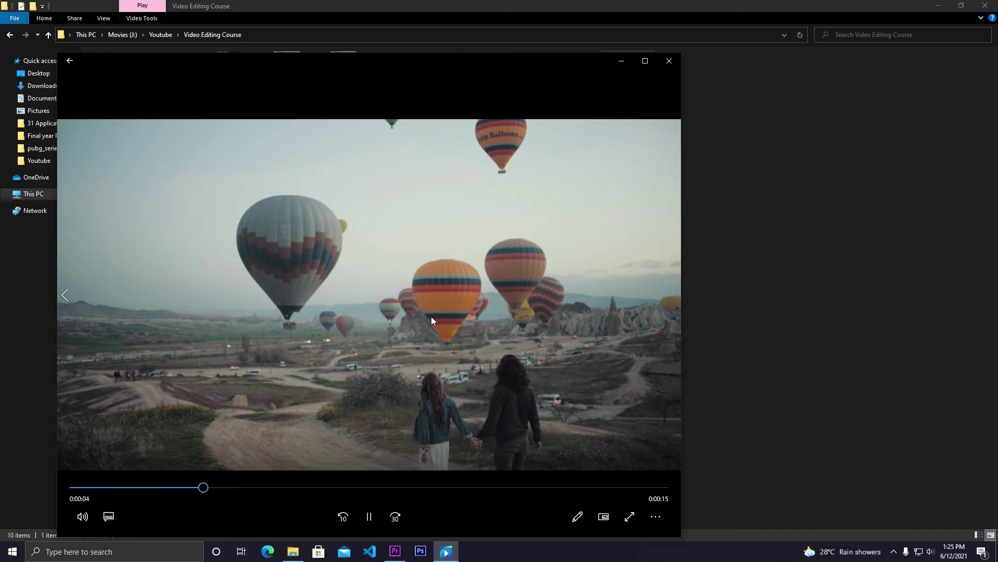
pyautogui.click(676, 63)
pyautogui.doubleClick(469, 91)
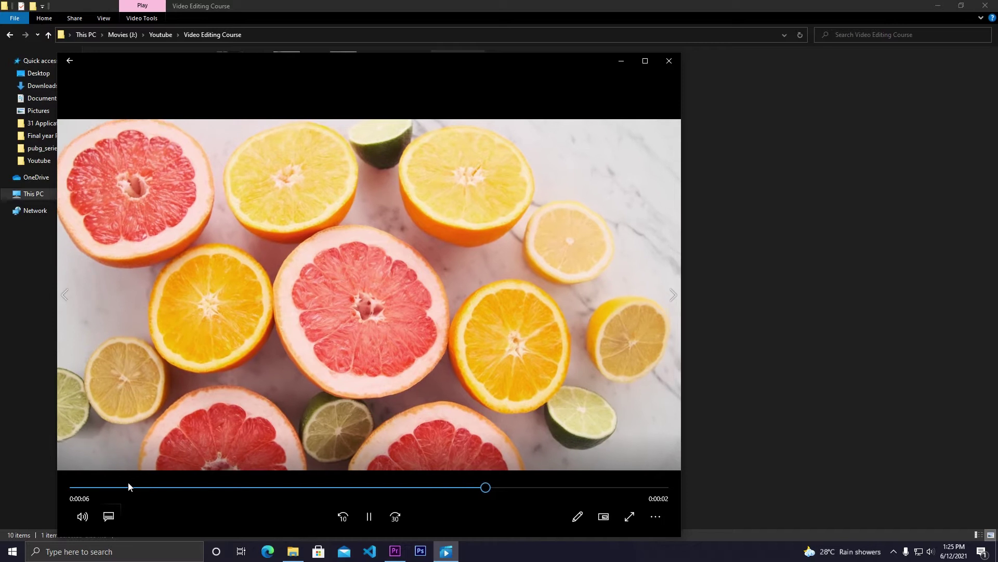
pyautogui.click(669, 61)
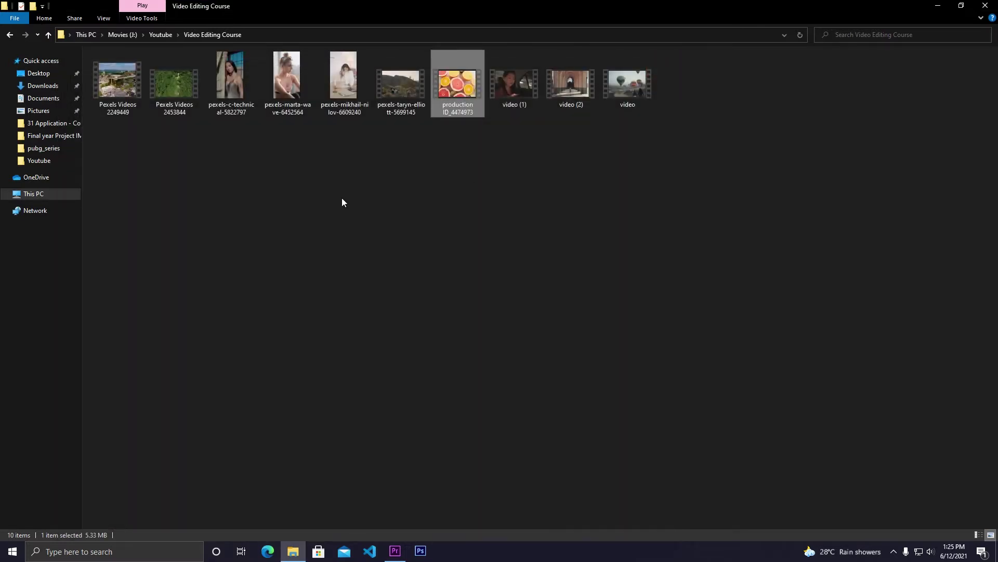
pyautogui.doubleClick(191, 92)
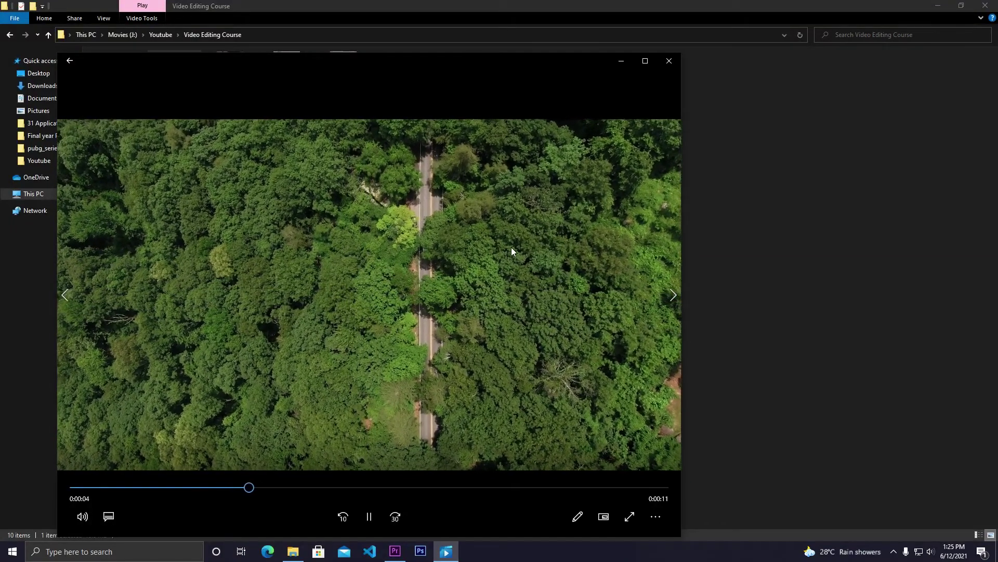
pyautogui.click(669, 62)
pyautogui.doubleClick(626, 89)
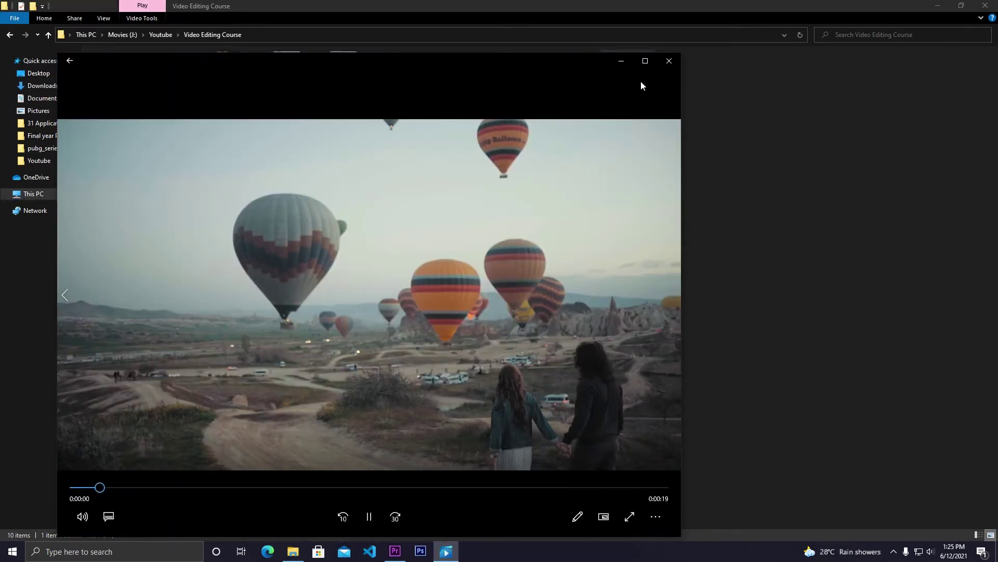
pyautogui.click(668, 61)
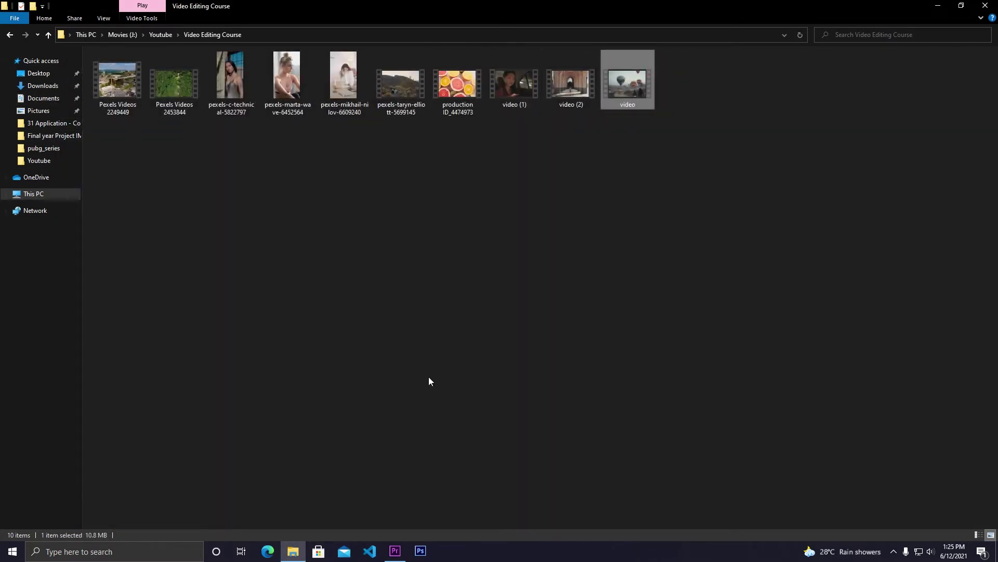
# - Switch to Premiere Pro, place the balloon clip "video" in the empty timeline as a new sequence, and maximize the window
pyautogui.click(395, 550)
pyautogui.moveTo(440, 140); pyautogui.dragTo(468, 150)
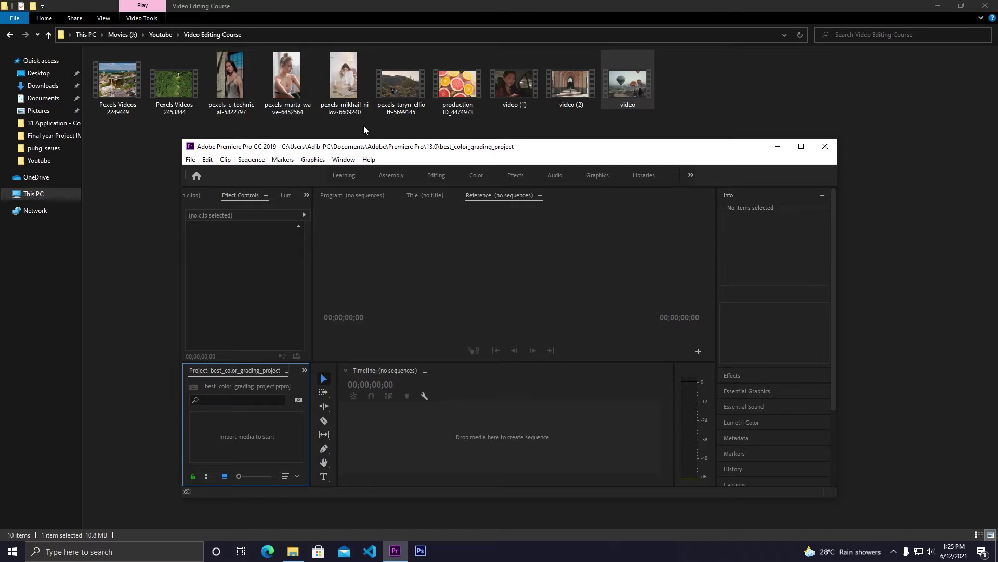
pyautogui.moveTo(347, 149); pyautogui.dragTo(318, 144)
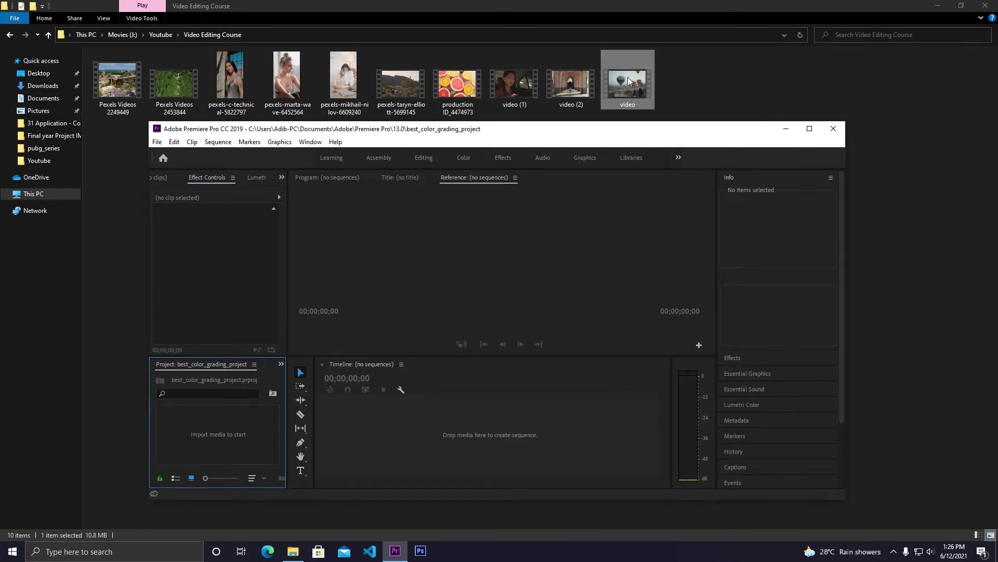
pyautogui.moveTo(628, 81); pyautogui.dragTo(371, 434)
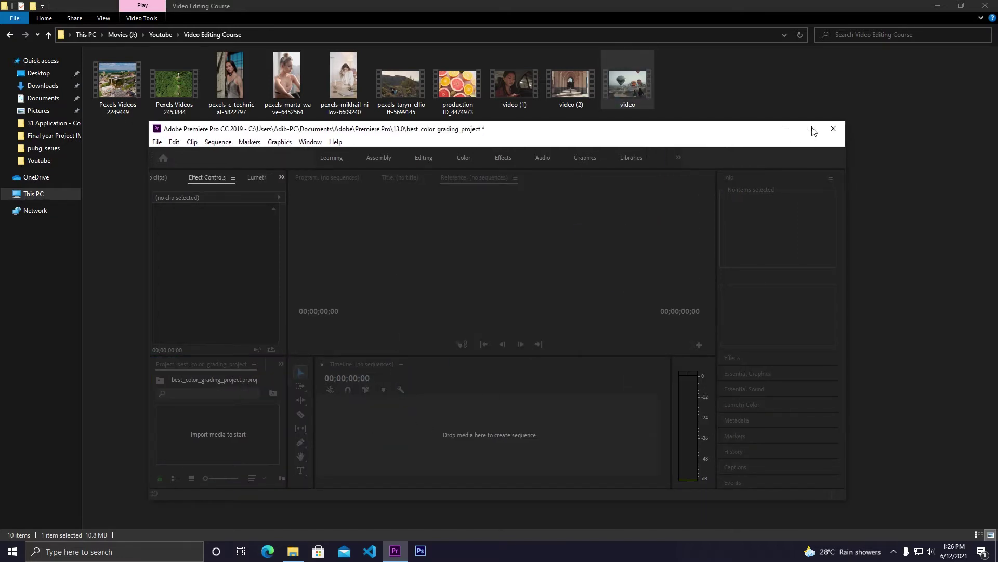
pyautogui.click(809, 129)
pyautogui.moveTo(335, 332); pyautogui.dragTo(334, 397)
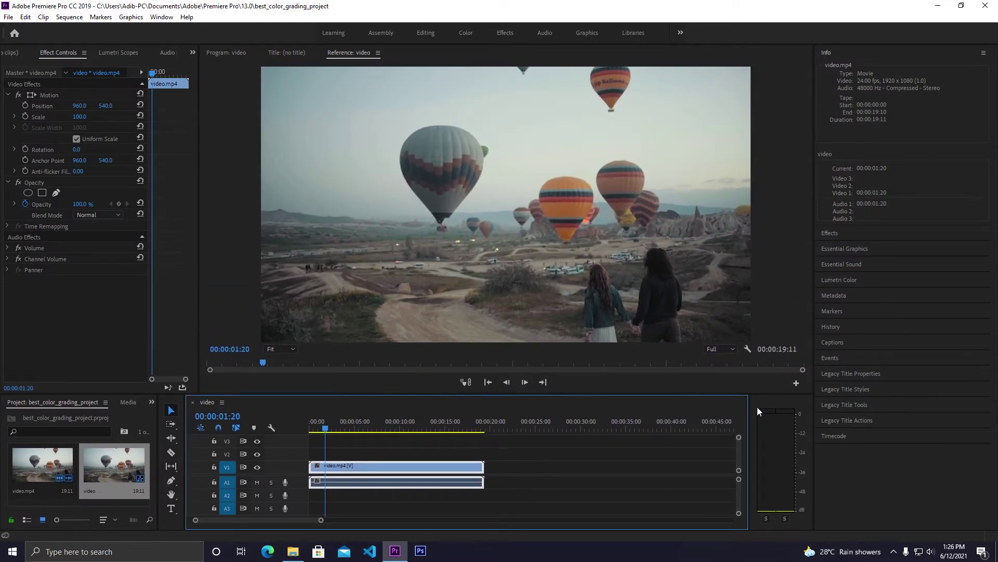
# - Show the effects library and look through its Presets folder
pyautogui.click(983, 52)
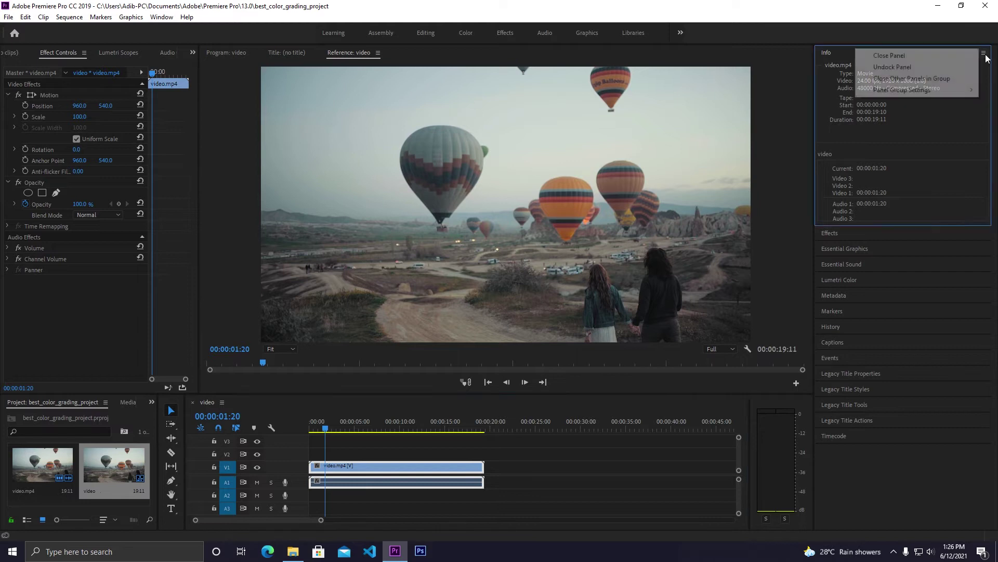
pyautogui.click(822, 133)
pyautogui.click(832, 234)
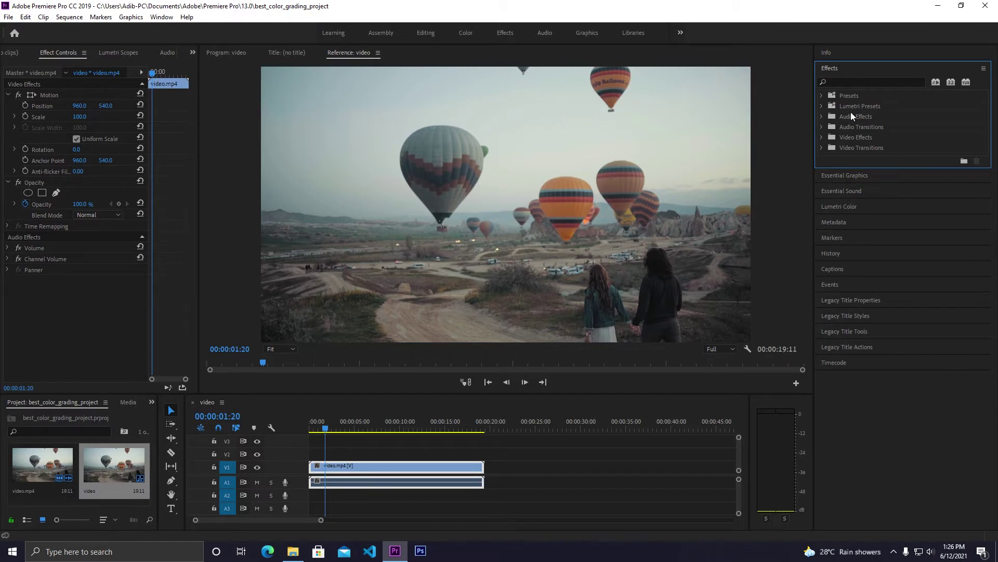
pyautogui.click(821, 96)
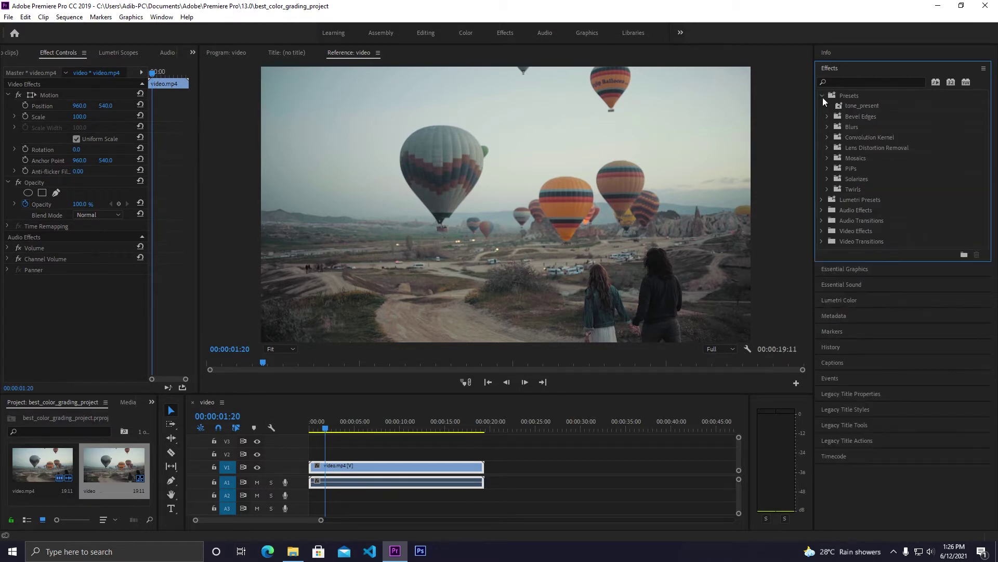
pyautogui.click(822, 97)
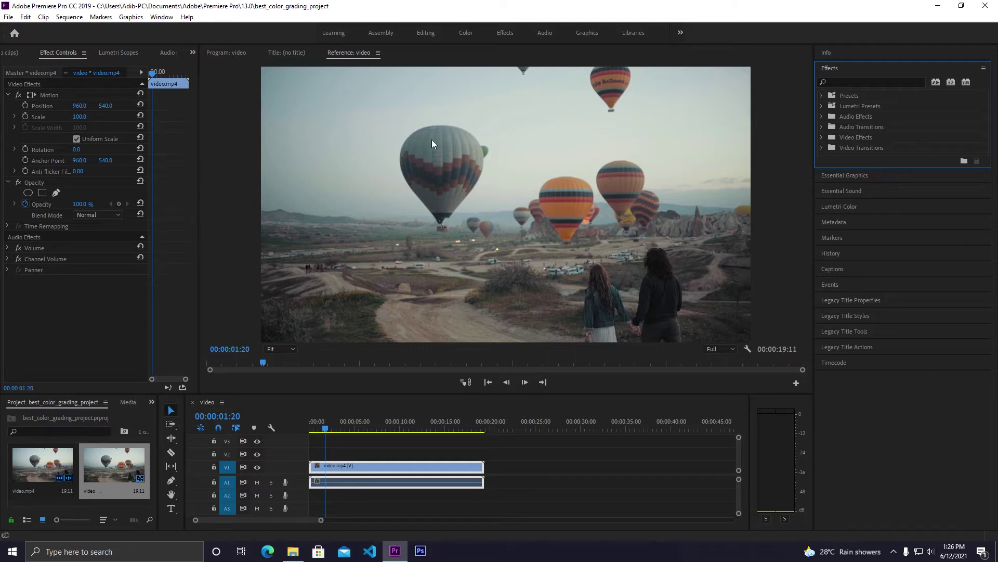
# - Look over the available workspace windows and show the Lumetri Color controls for the balloon clip
pyautogui.click(155, 18)
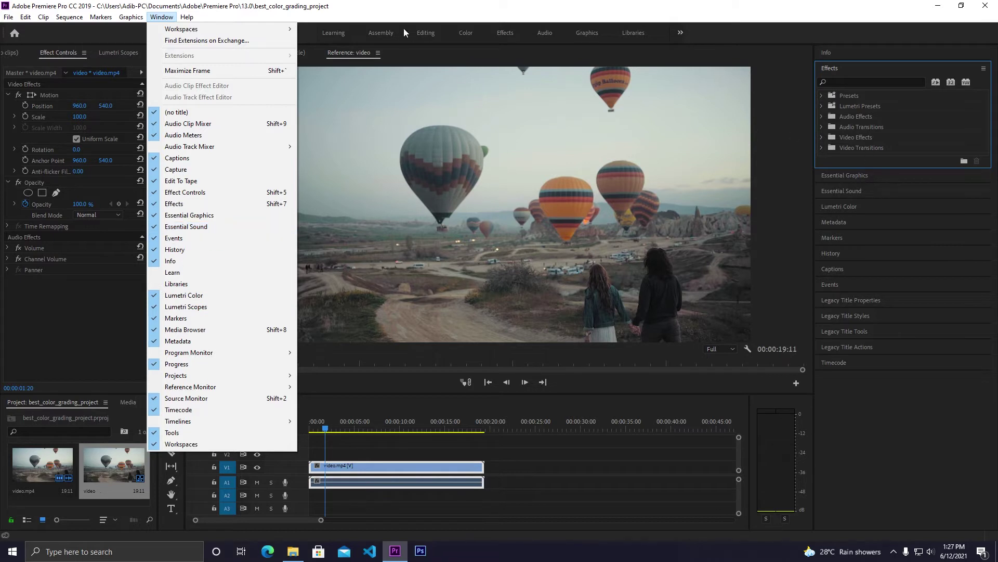
pyautogui.press('Escape')
pyautogui.click(853, 207)
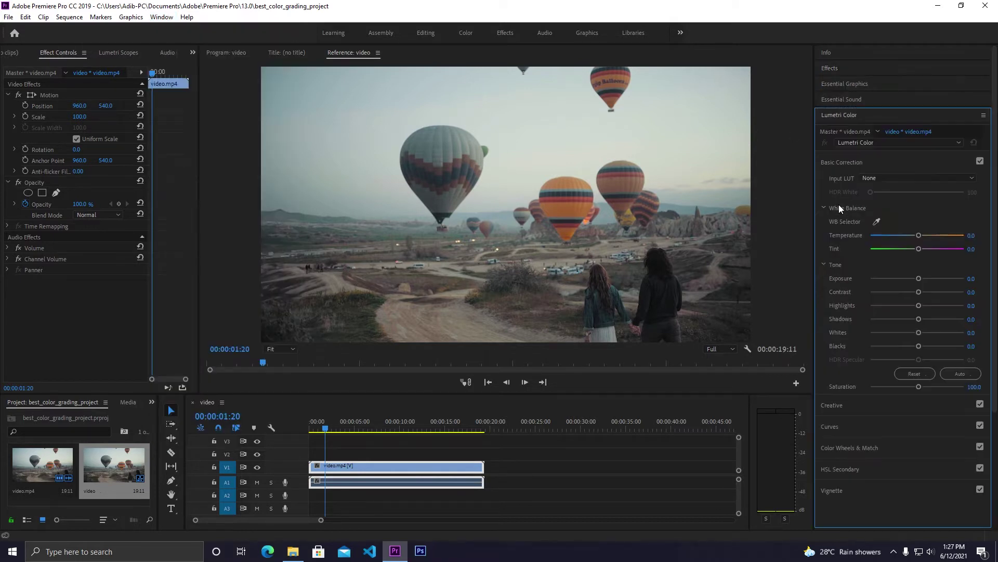
pyautogui.click(840, 118)
pyautogui.click(840, 116)
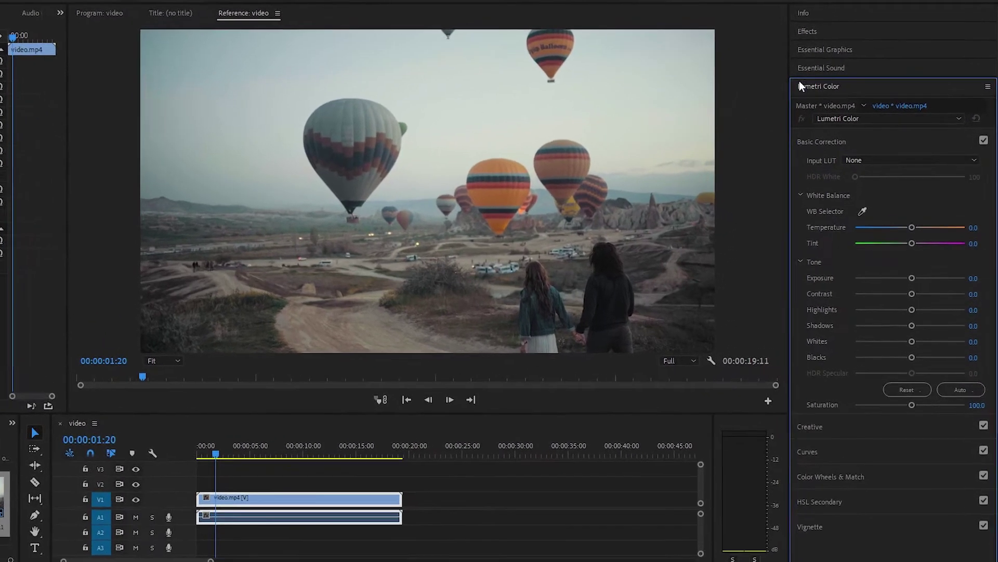
pyautogui.click(873, 119)
# - Apply the Lumetri Color effect from the Color Correction video effects to the balloon clip on V1, and remove it again
pyautogui.click(820, 31)
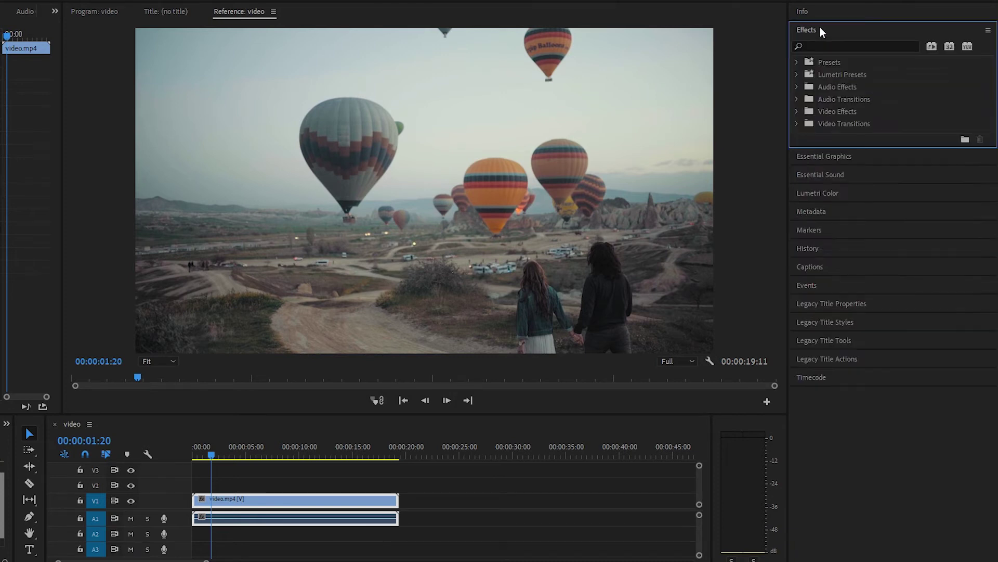
pyautogui.click(823, 48)
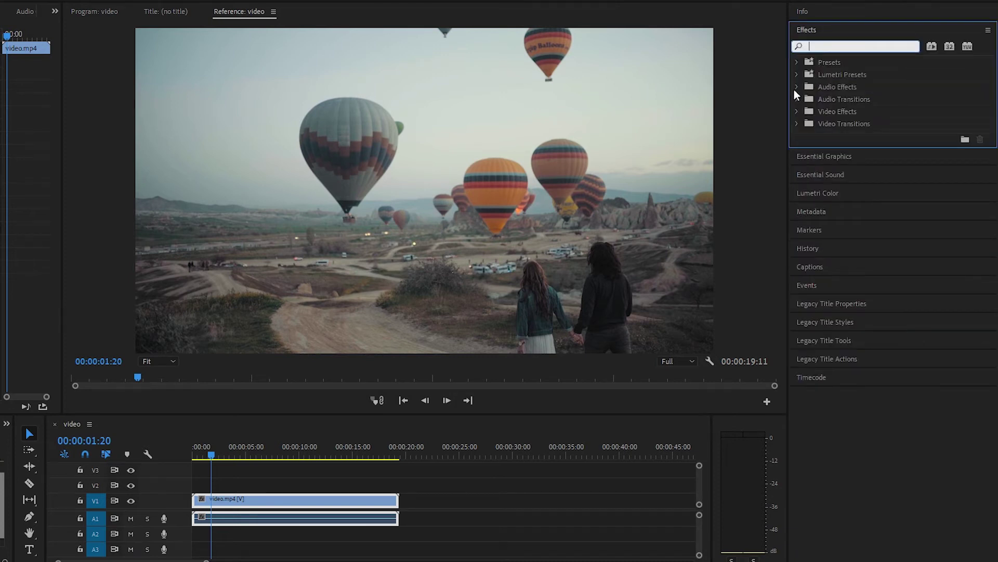
pyautogui.click(797, 112)
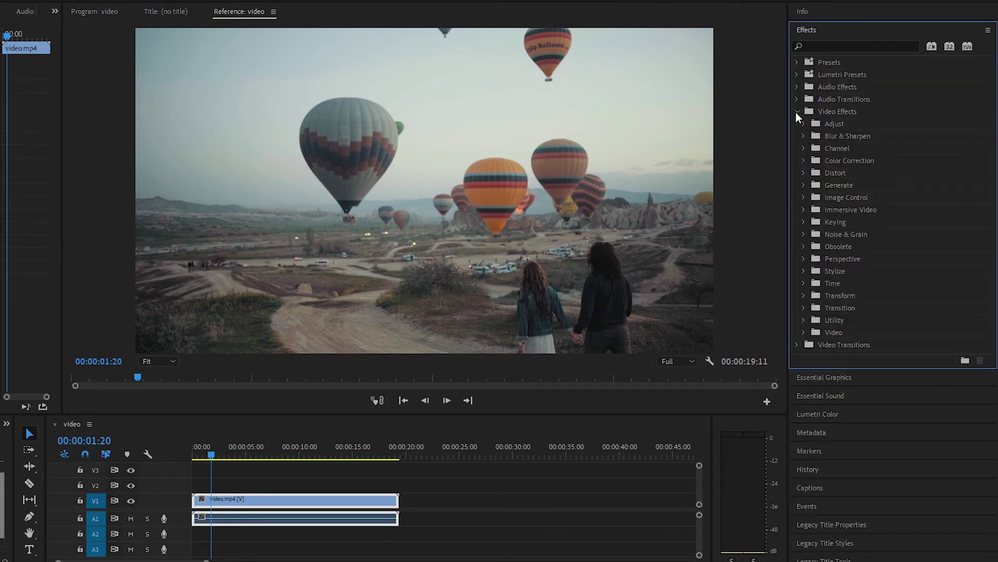
pyautogui.click(805, 161)
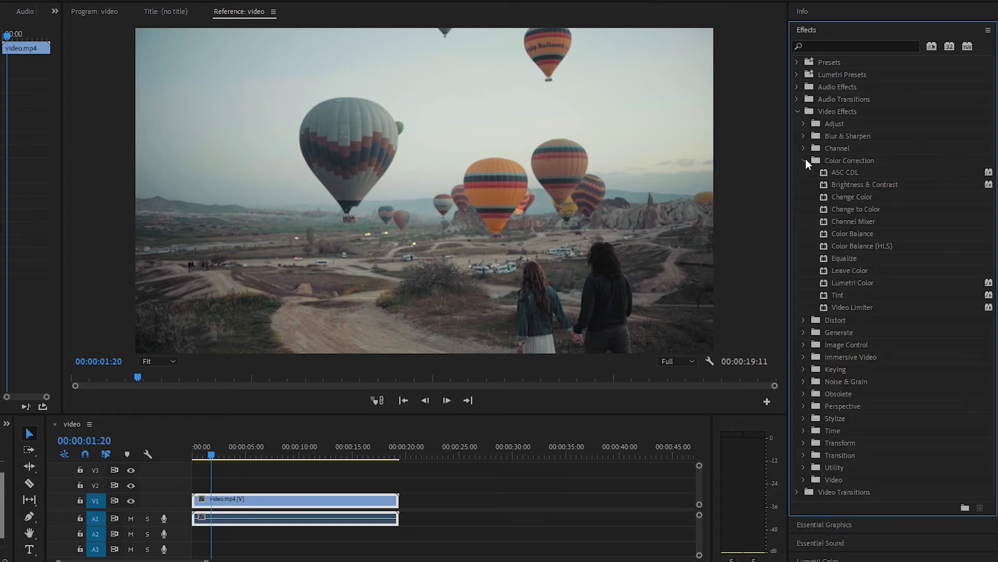
pyautogui.click(840, 283)
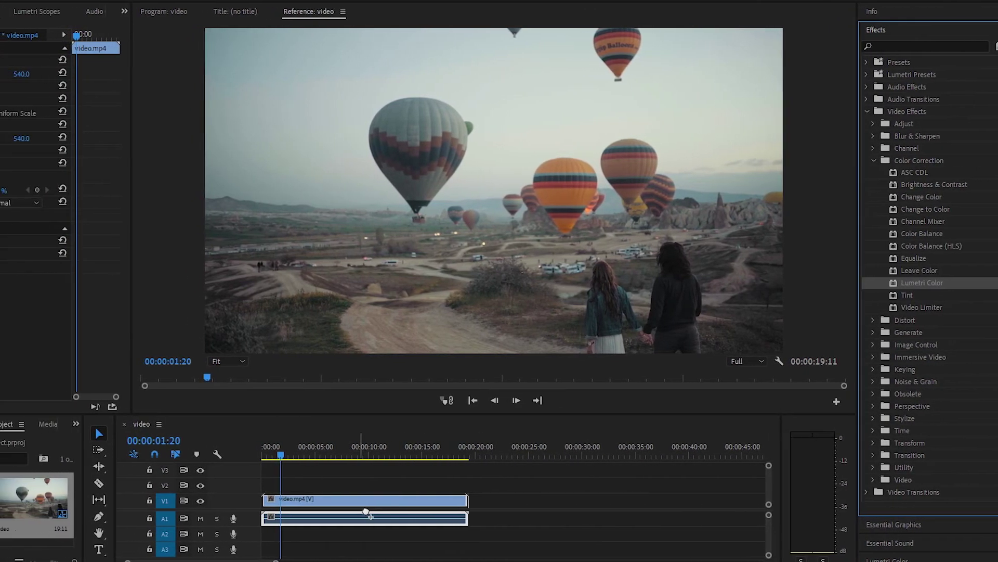
pyautogui.moveTo(443, 512); pyautogui.dragTo(443, 501)
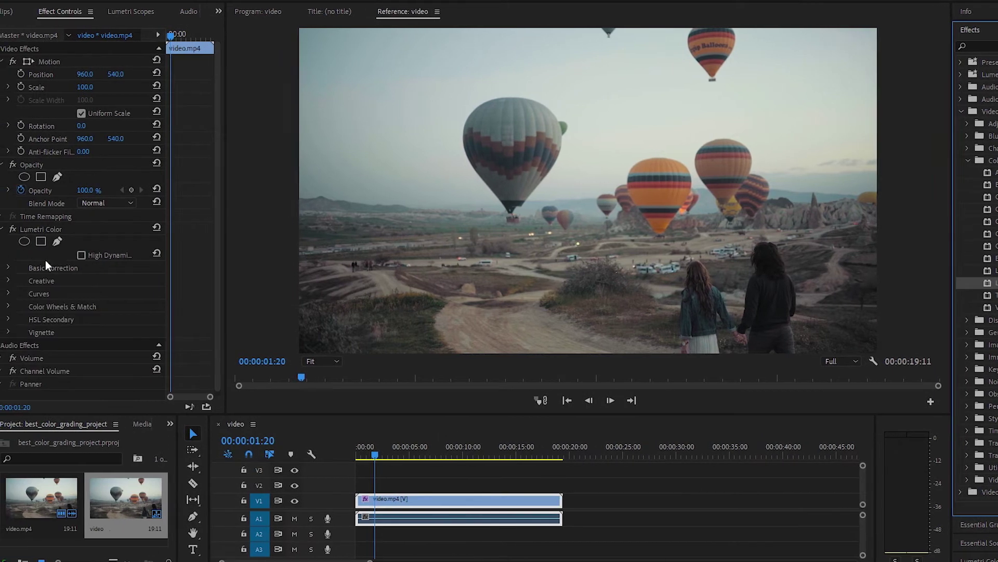
pyautogui.click(52, 227)
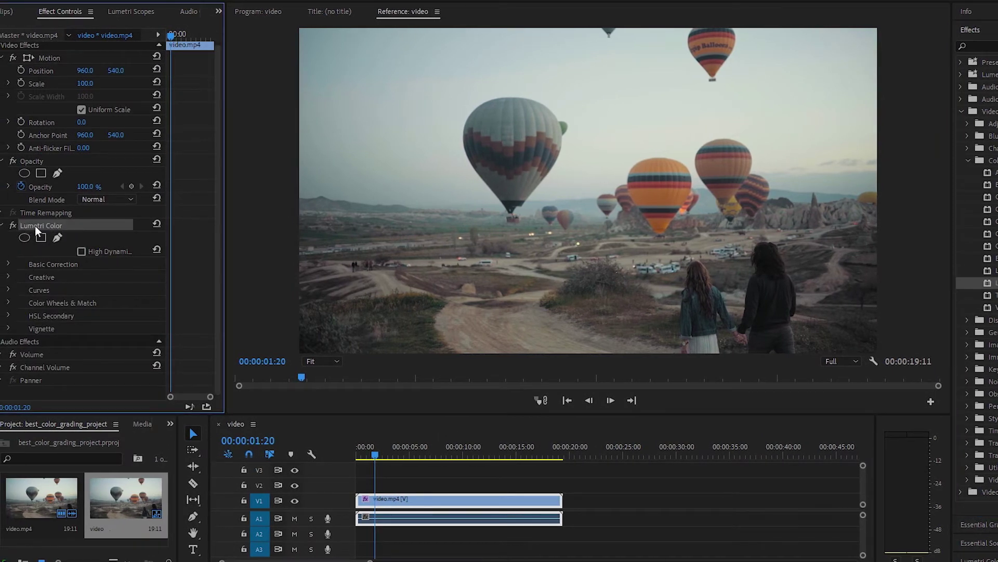
pyautogui.press('Delete')
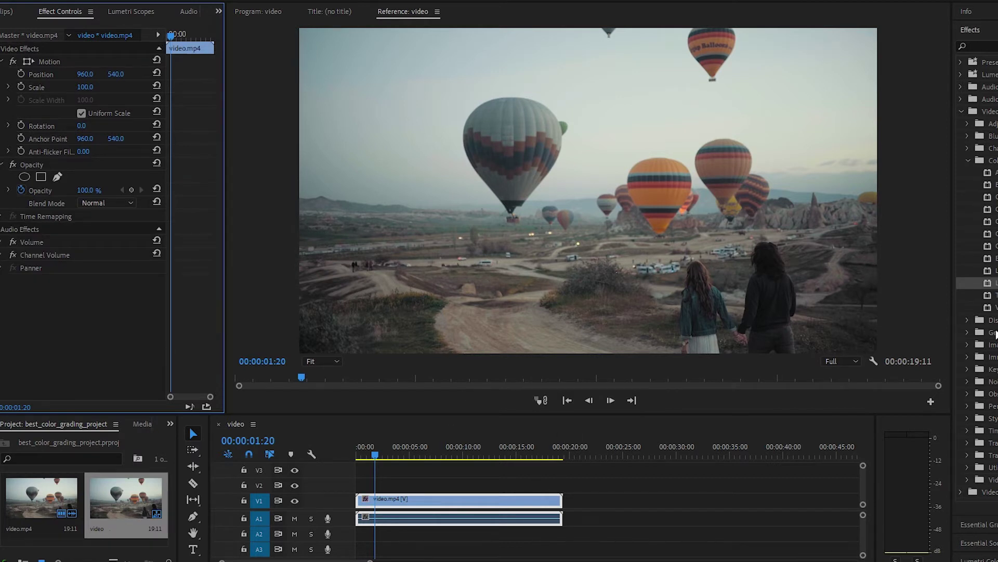
# - Show the Lumetri Color Basic Correction controls in place of the effects library and widen their panel
pyautogui.click(961, 111)
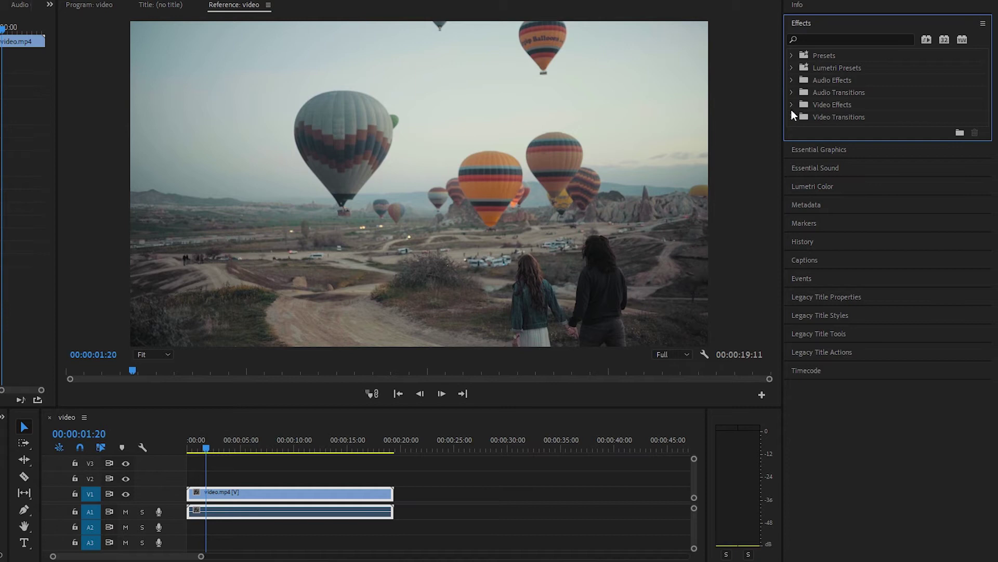
pyautogui.click(807, 190)
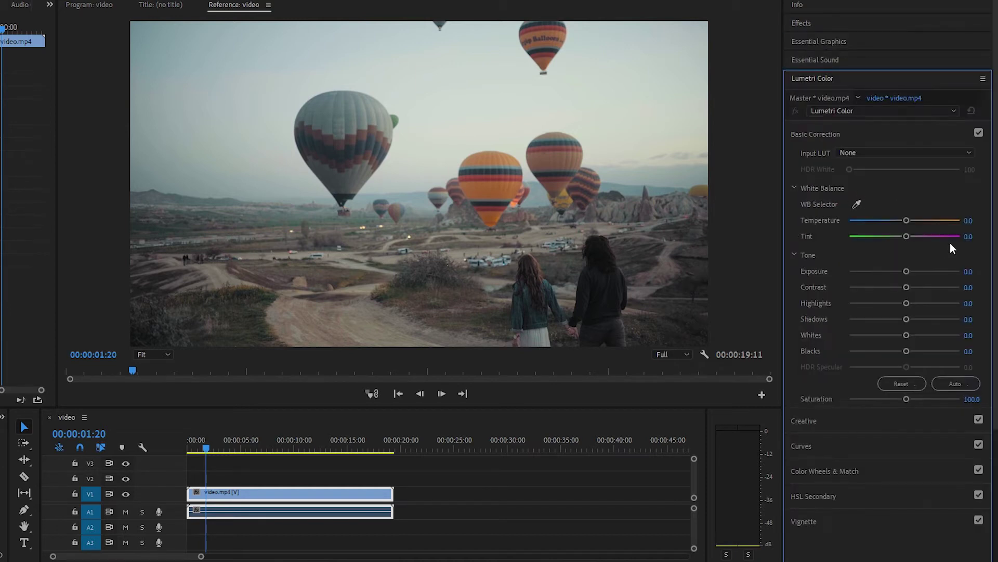
pyautogui.moveTo(788, 211); pyautogui.dragTo(718, 211)
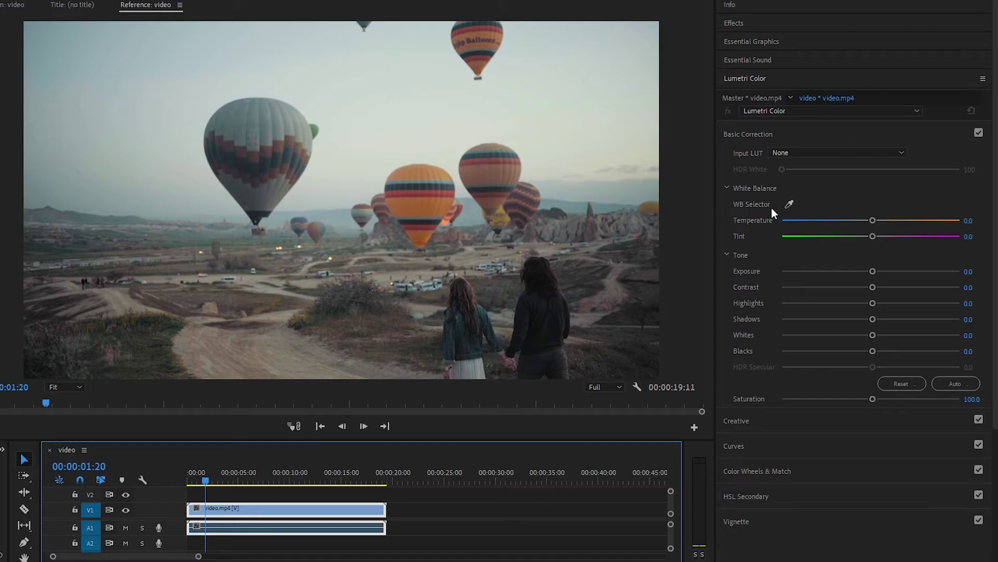
# - Try the WB Selector on the ground near the path and on the parked white vans
pyautogui.click(789, 205)
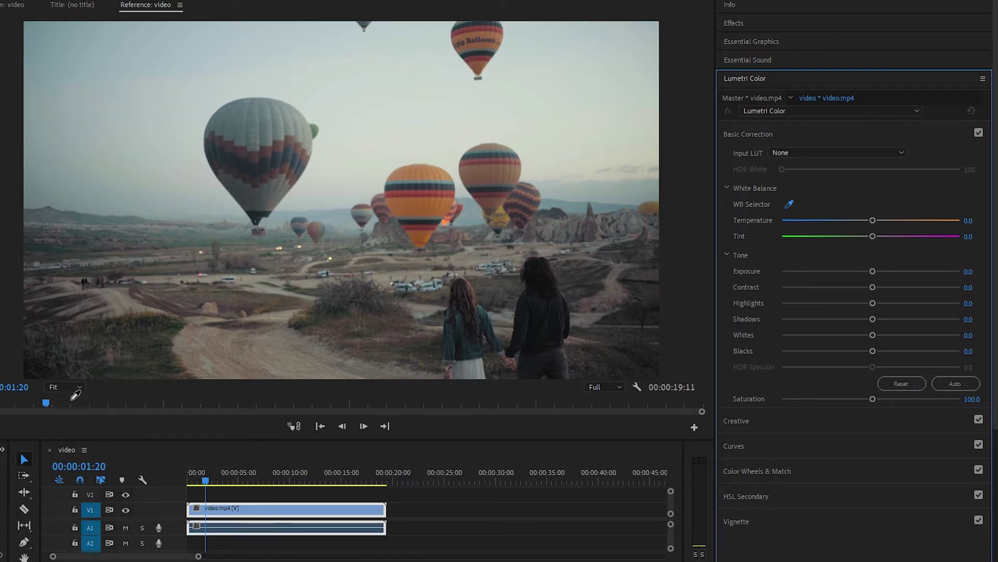
pyautogui.click(392, 337)
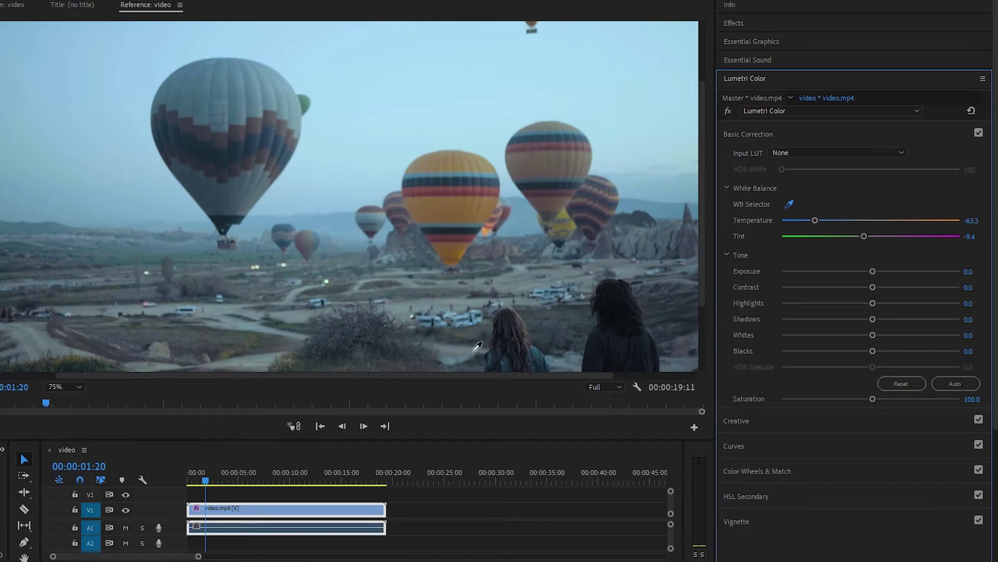
pyautogui.click(459, 319)
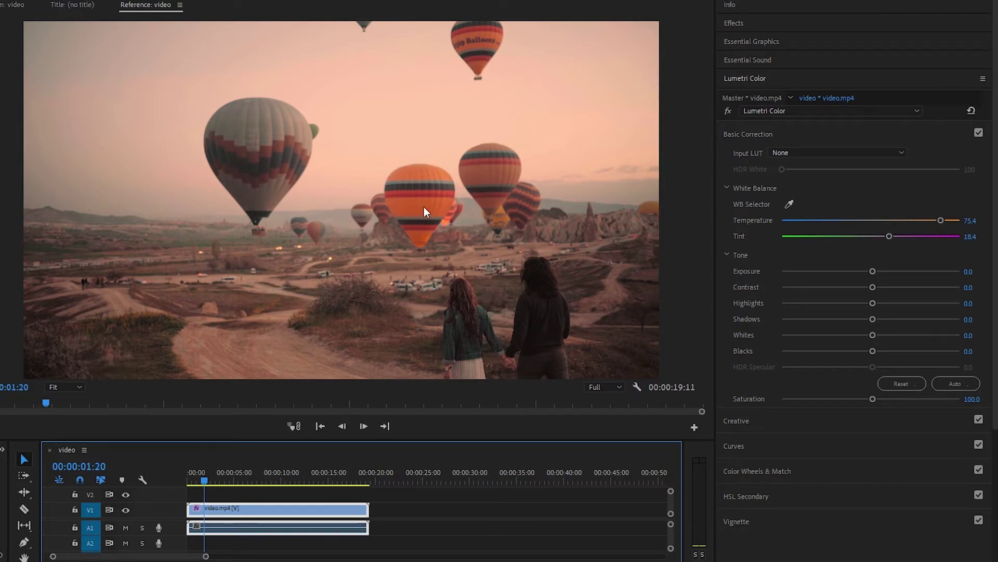
# - Set the white balance Temperature to 23.7 and Tint to 18.2, and compare the clip with and without Lumetri Color
pyautogui.moveTo(941, 220); pyautogui.dragTo(794, 220)
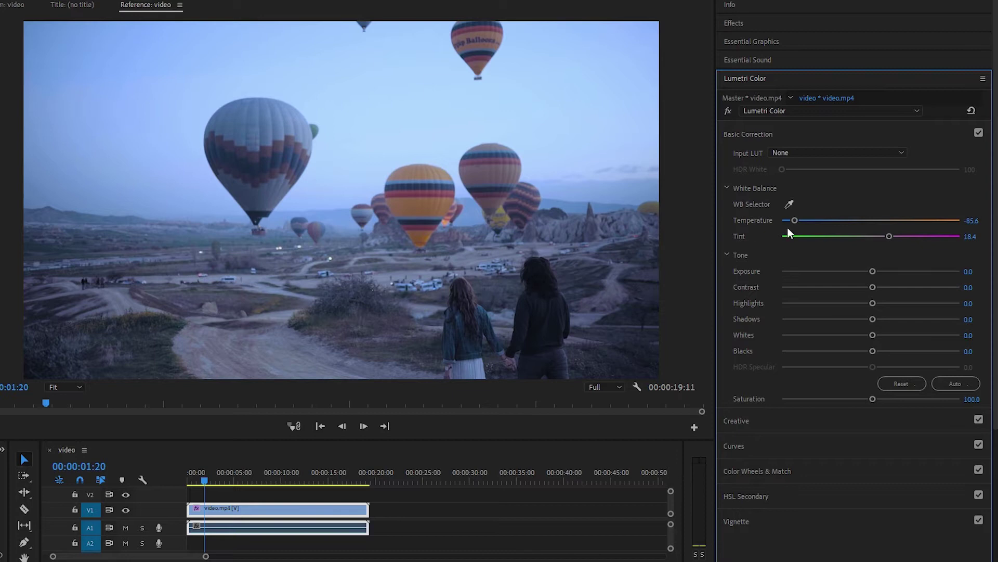
pyautogui.moveTo(806, 221); pyautogui.dragTo(894, 222)
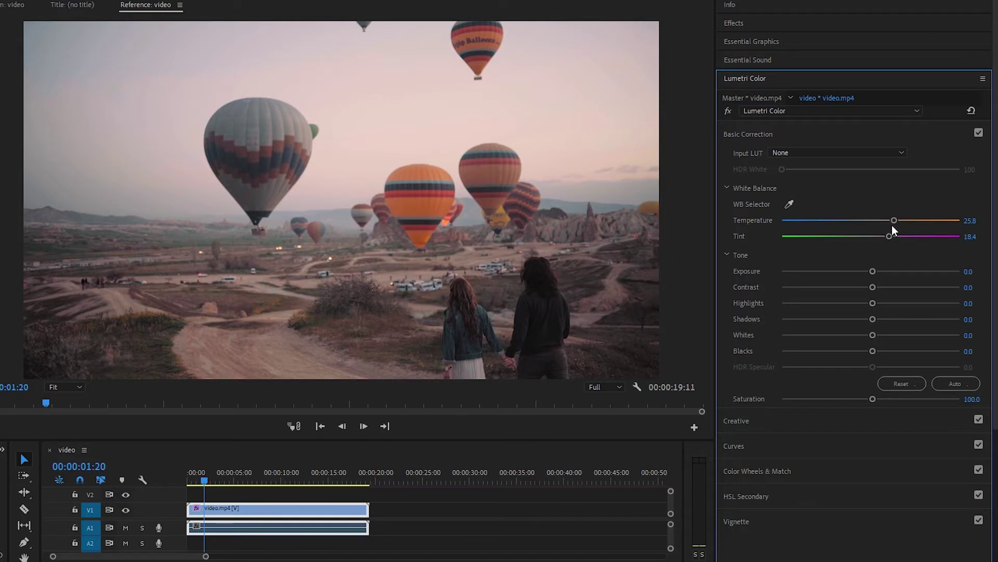
pyautogui.moveTo(892, 223)
pyautogui.mouseDown()
pyautogui.moveTo(869, 223)
pyautogui.moveTo(891, 222)
pyautogui.mouseUp()
pyautogui.moveTo(888, 238); pyautogui.dragTo(887, 238)
pyautogui.moveTo(887, 236); pyautogui.dragTo(856, 236)
pyautogui.moveTo(856, 236); pyautogui.dragTo(917, 236)
pyautogui.moveTo(885, 239); pyautogui.dragTo(883, 239)
pyautogui.scroll(-2, 781, 175)
pyautogui.scroll(2, 771, 179)
pyautogui.click(728, 112)
# - Try a strong Exposure of 3.5 on the balloon clip and settle on 0.4
pyautogui.scroll(-3, 718, 229)
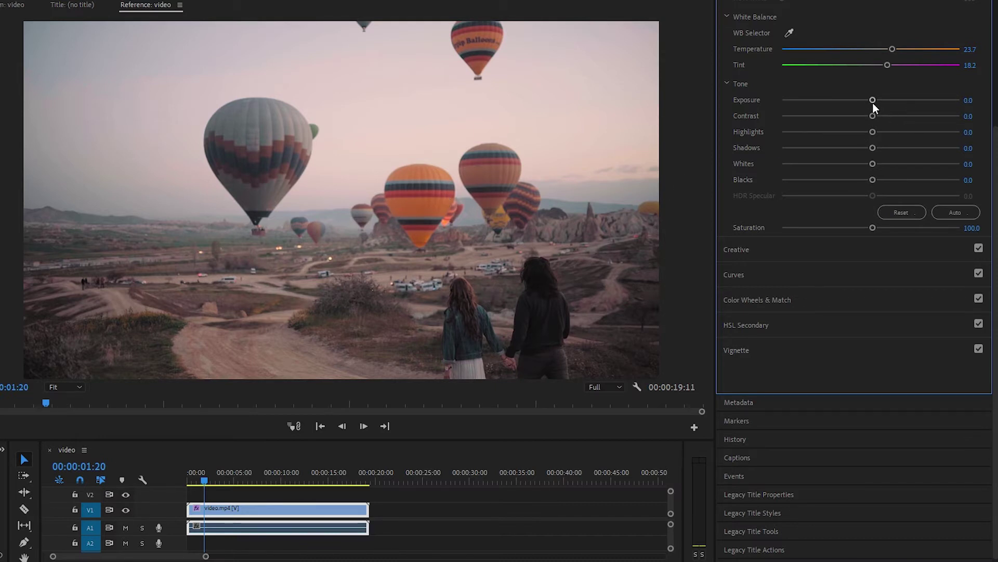
pyautogui.moveTo(873, 100)
pyautogui.mouseDown()
pyautogui.moveTo(882, 103)
pyautogui.moveTo(873, 103)
pyautogui.mouseUp()
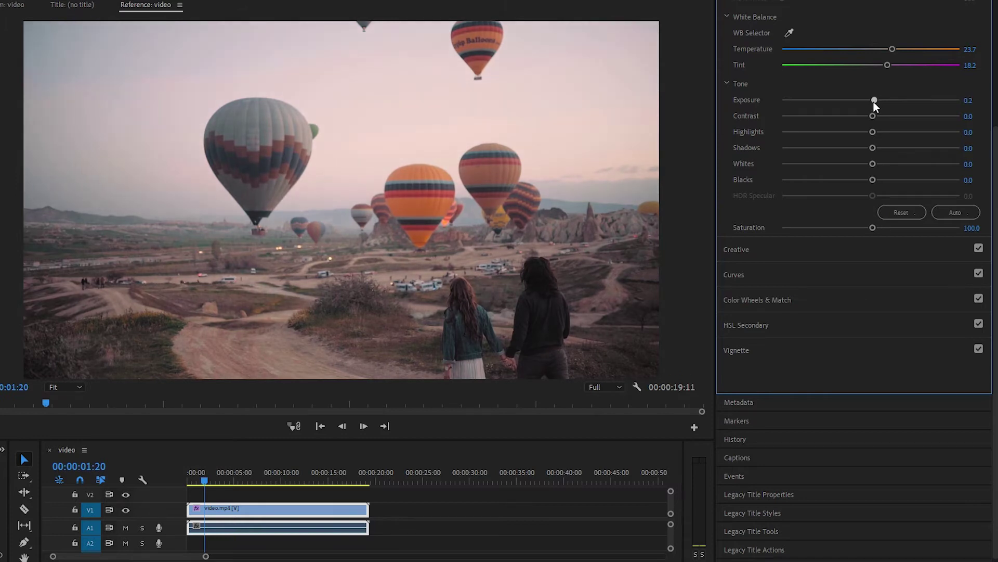
pyautogui.moveTo(869, 100); pyautogui.dragTo(873, 102)
pyautogui.moveTo(872, 98); pyautogui.dragTo(933, 102)
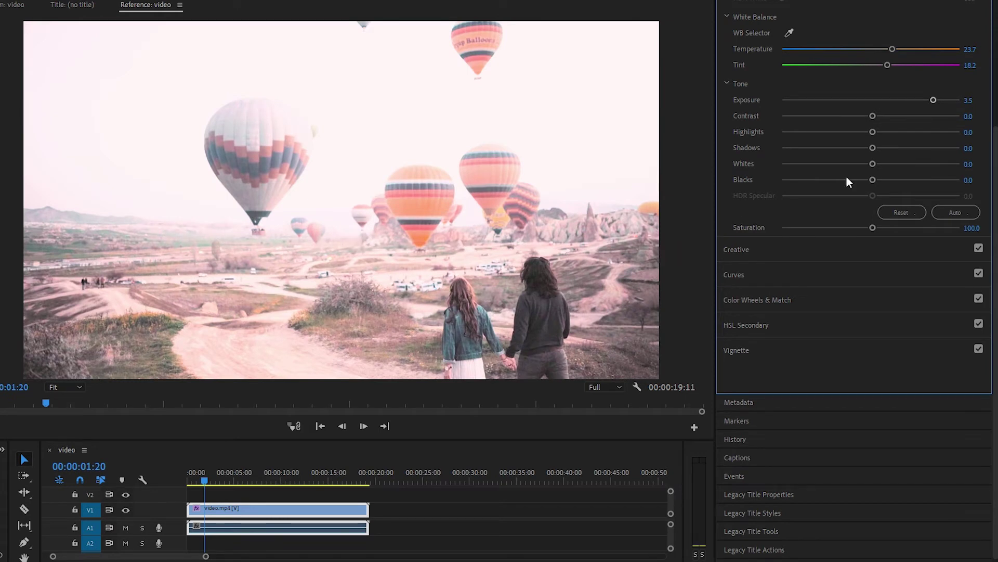
pyautogui.moveTo(933, 99); pyautogui.dragTo(877, 99)
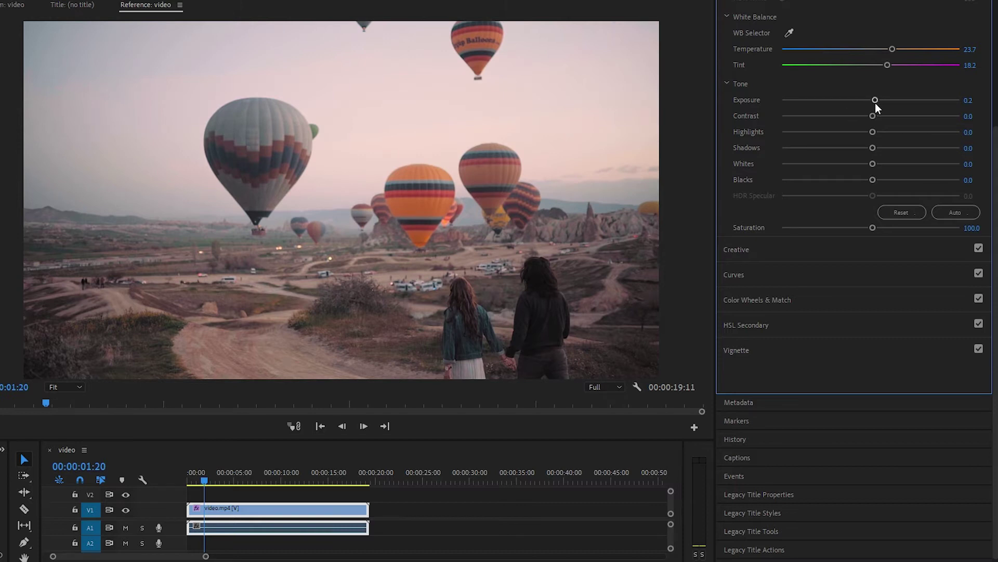
pyautogui.moveTo(875, 101)
pyautogui.mouseDown()
pyautogui.moveTo(891, 104)
pyautogui.moveTo(876, 101)
pyautogui.mouseUp()
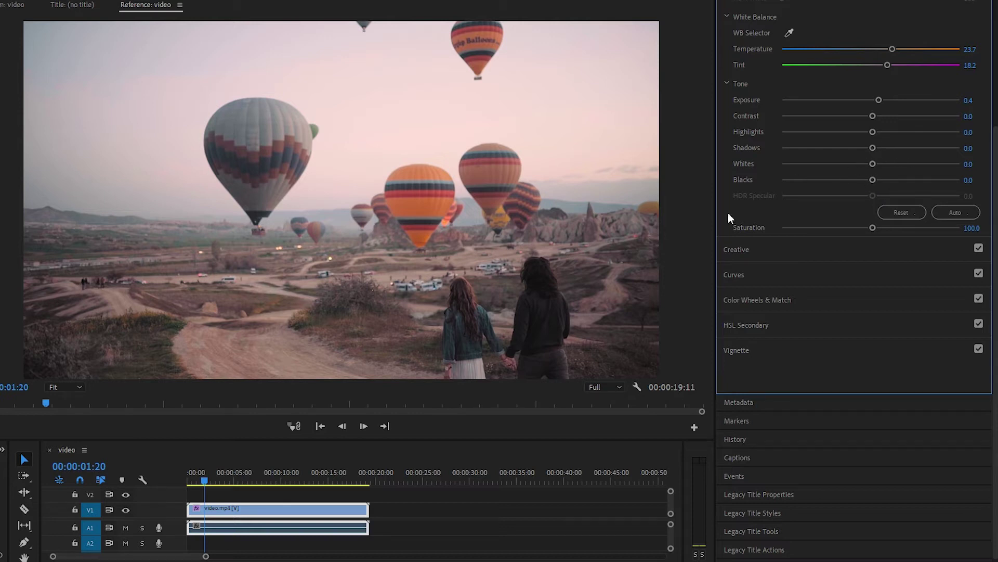
# - Enlarge the video preview, try the Contrast at both extremes and set it to -19.6
pyautogui.moveTo(462, 444); pyautogui.dragTo(458, 468)
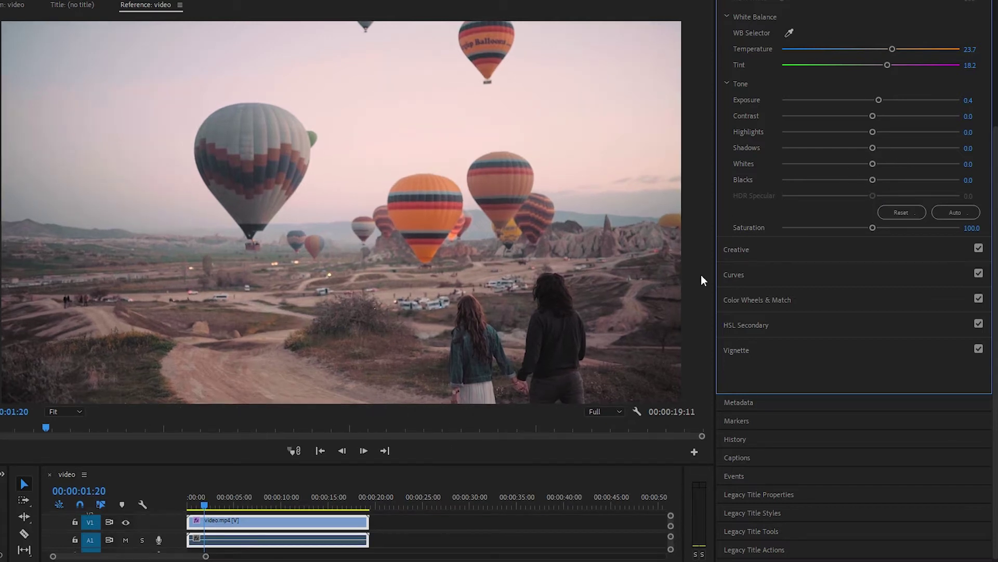
pyautogui.moveTo(872, 117); pyautogui.dragTo(766, 122)
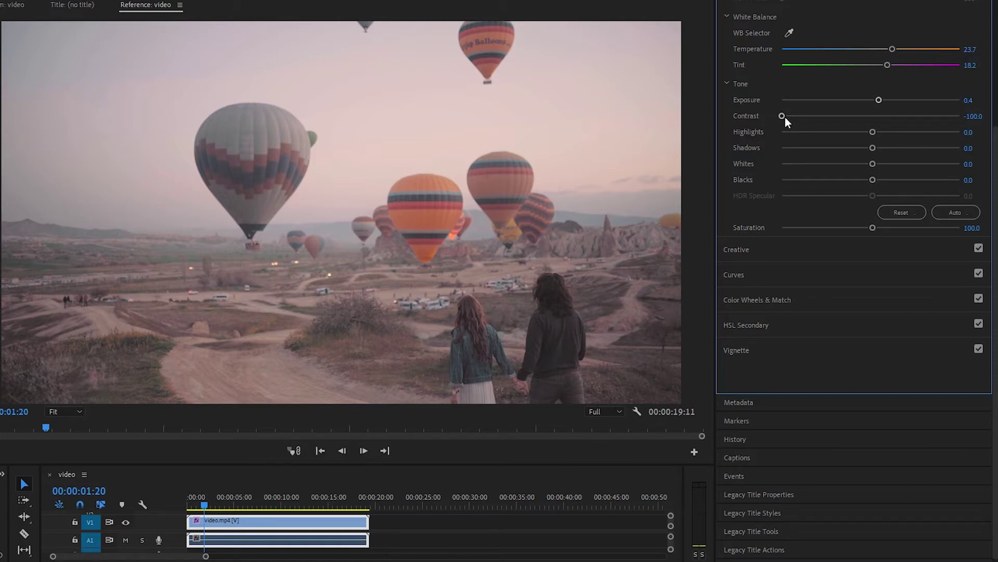
pyautogui.click(785, 117)
pyautogui.moveTo(796, 118); pyautogui.dragTo(949, 123)
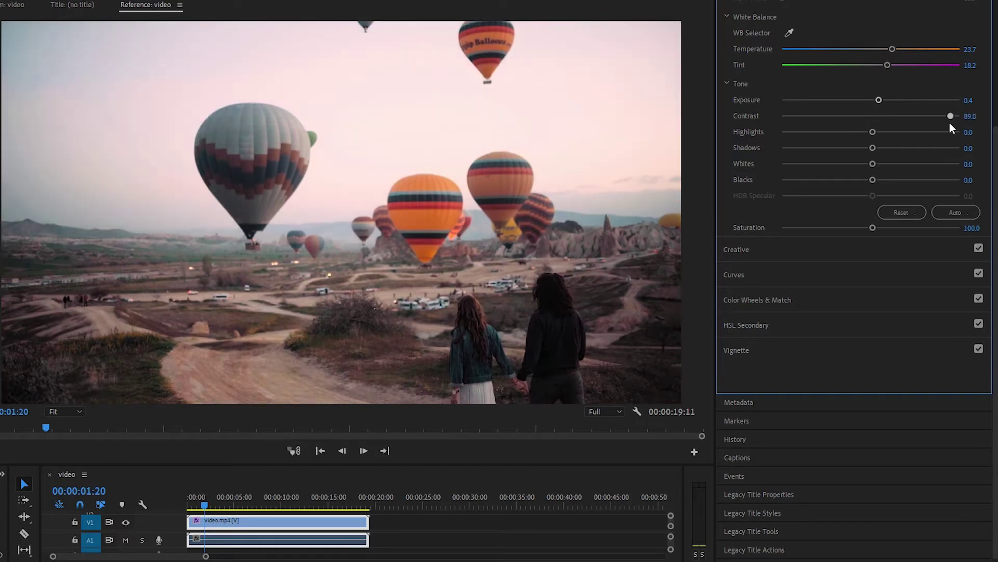
pyautogui.moveTo(879, 117); pyautogui.dragTo(791, 116)
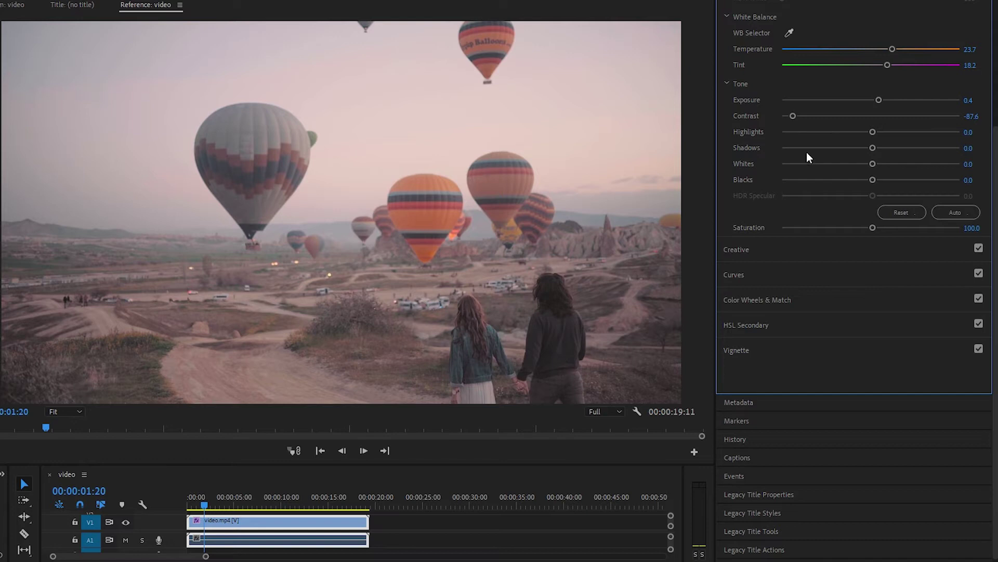
pyautogui.moveTo(792, 117); pyautogui.dragTo(844, 113)
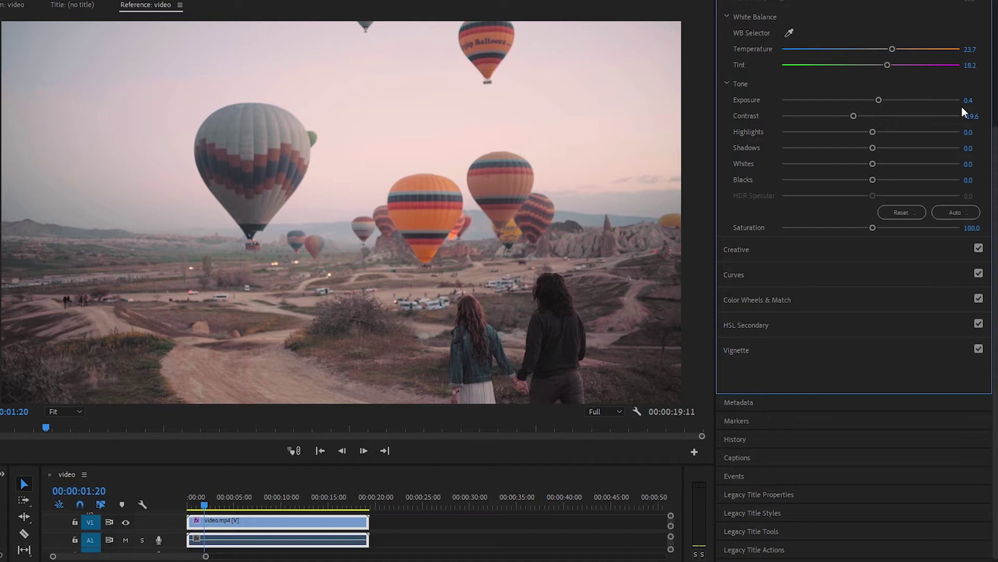
# - Test Highlights values from 100 down to -23.7, then set Highlights to 18.2 and Whites to 3.8
pyautogui.moveTo(874, 131); pyautogui.dragTo(962, 133)
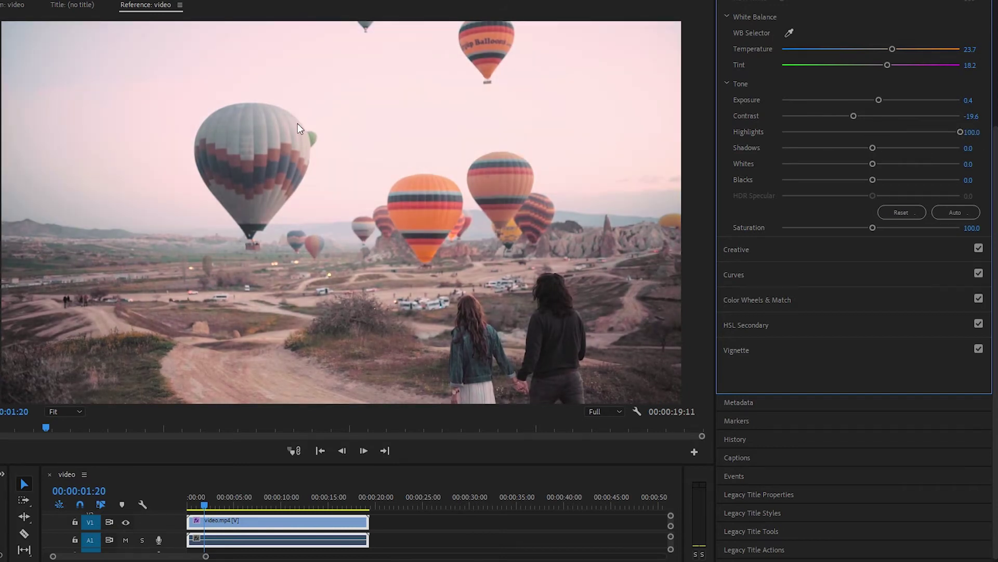
pyautogui.click(72, 411)
pyautogui.click(63, 482)
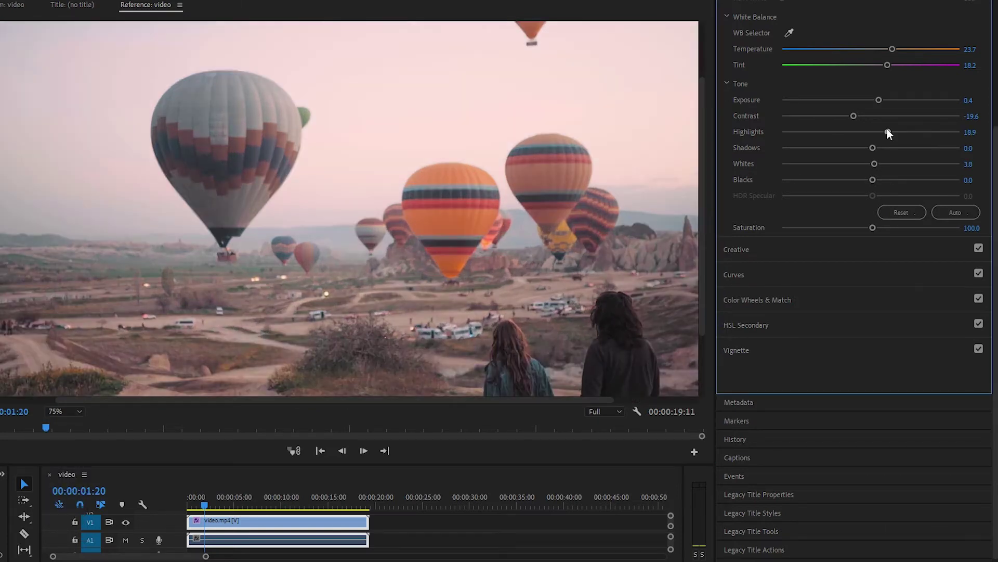
pyautogui.moveTo(887, 132); pyautogui.dragTo(982, 140)
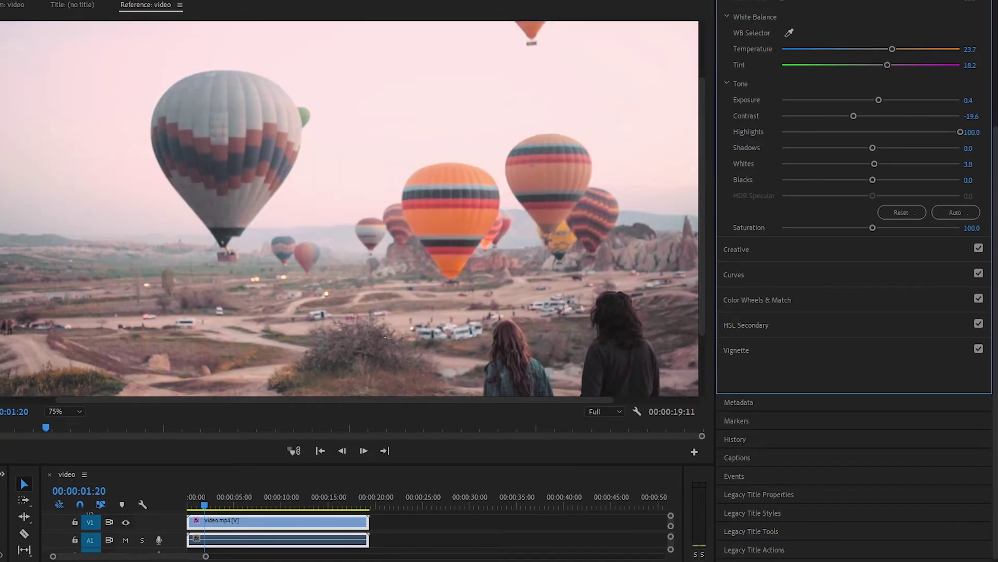
pyautogui.moveTo(881, 132); pyautogui.dragTo(849, 135)
pyautogui.click(74, 415)
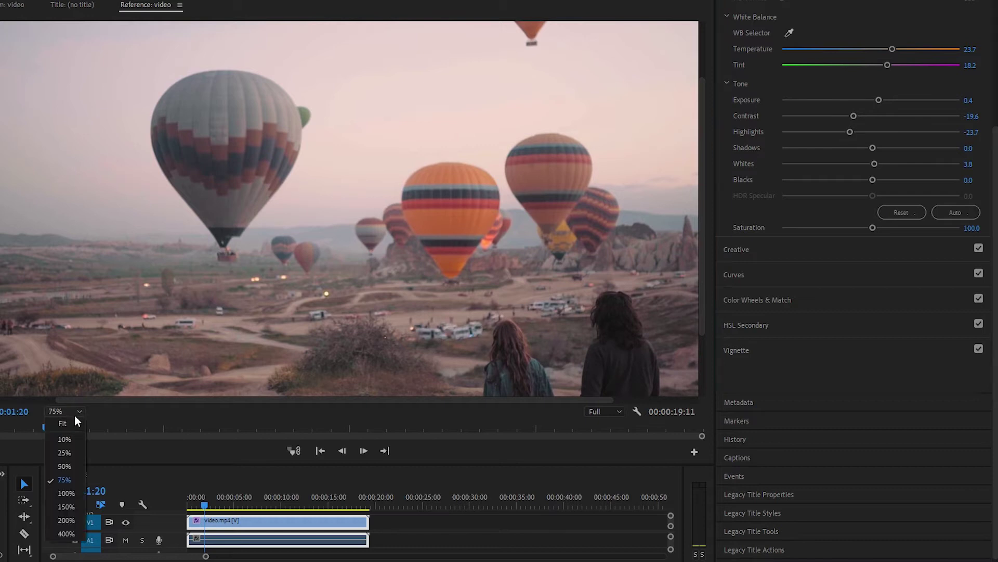
pyautogui.click(62, 422)
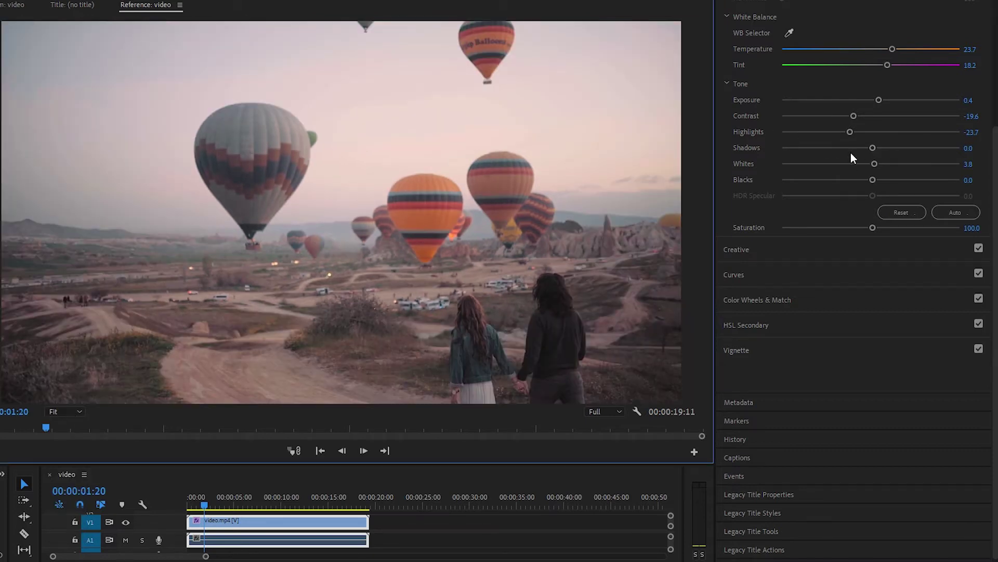
pyautogui.moveTo(850, 132); pyautogui.dragTo(897, 136)
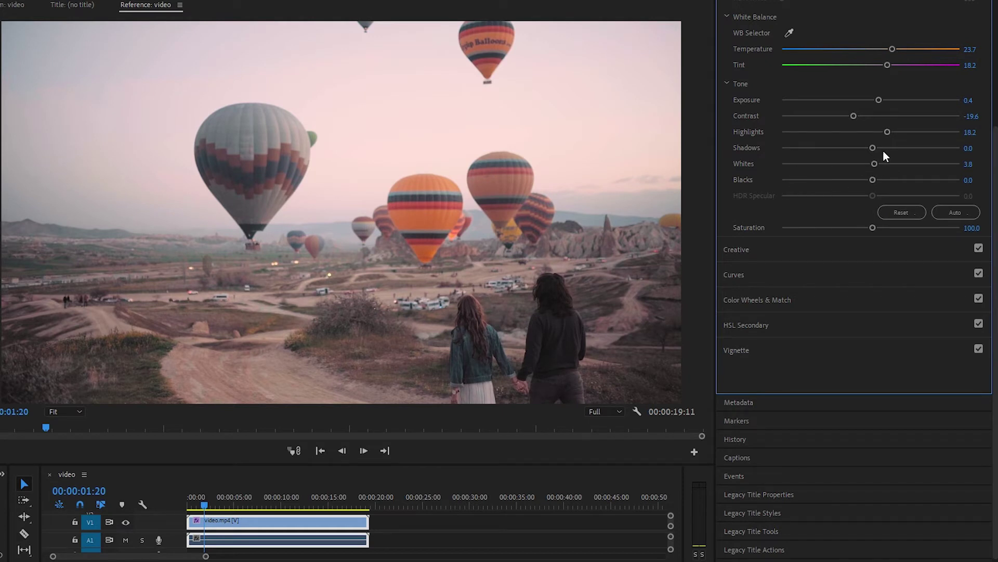
# - Set the clip's Shadows to -8.6 and its Whites to 19.6
pyautogui.moveTo(876, 152)
pyautogui.mouseDown()
pyautogui.moveTo(858, 153)
pyautogui.moveTo(879, 153)
pyautogui.moveTo(870, 152)
pyautogui.mouseUp()
pyautogui.moveTo(871, 148); pyautogui.dragTo(827, 151)
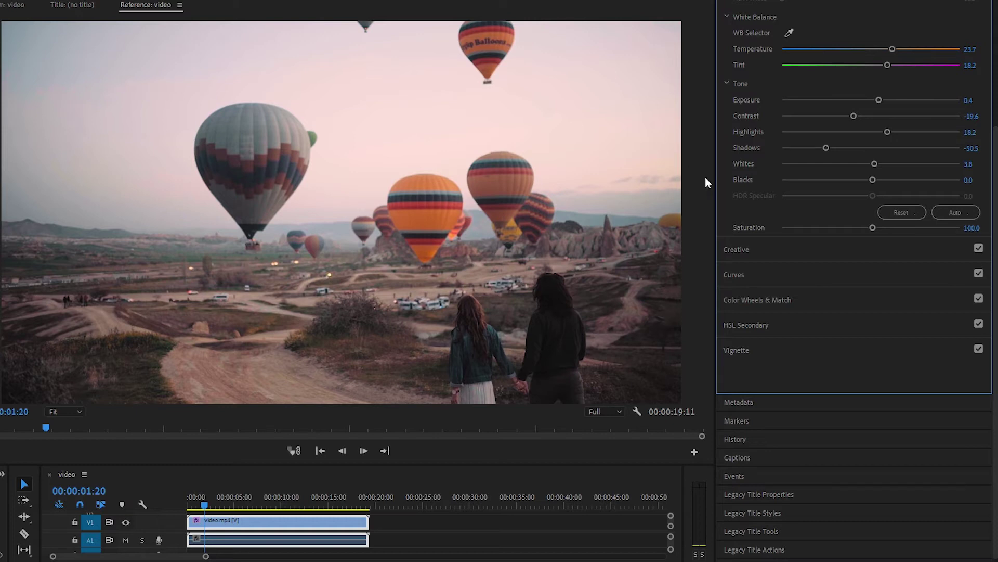
pyautogui.moveTo(826, 148); pyautogui.dragTo(875, 148)
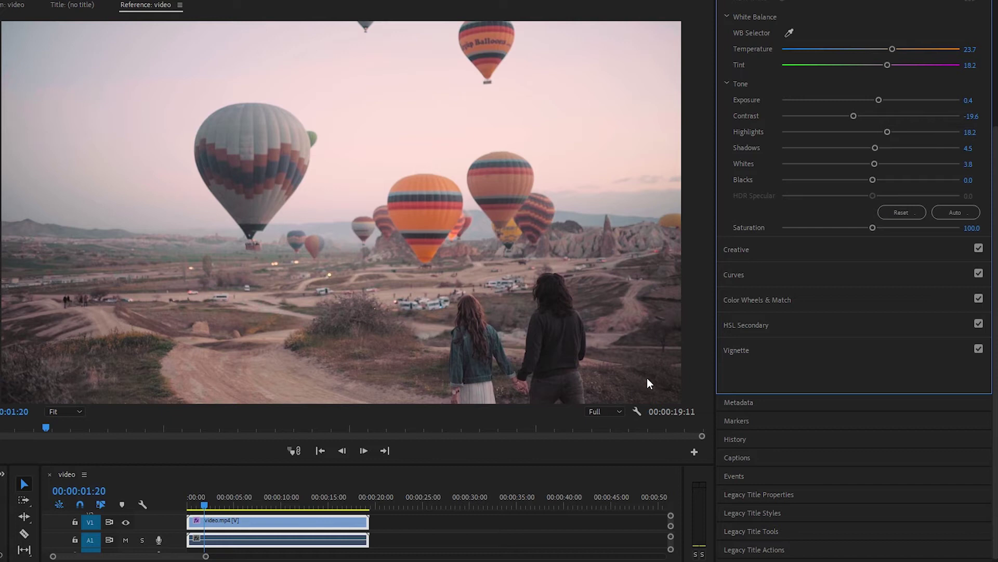
pyautogui.moveTo(879, 145); pyautogui.dragTo(825, 147)
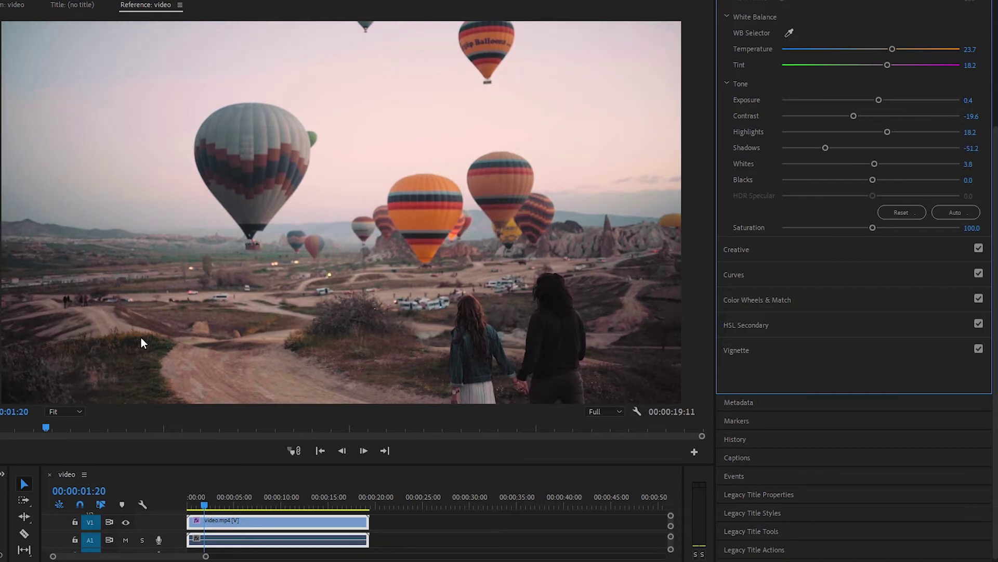
pyautogui.moveTo(827, 149)
pyautogui.mouseDown()
pyautogui.moveTo(857, 152)
pyautogui.moveTo(827, 151)
pyautogui.mouseUp()
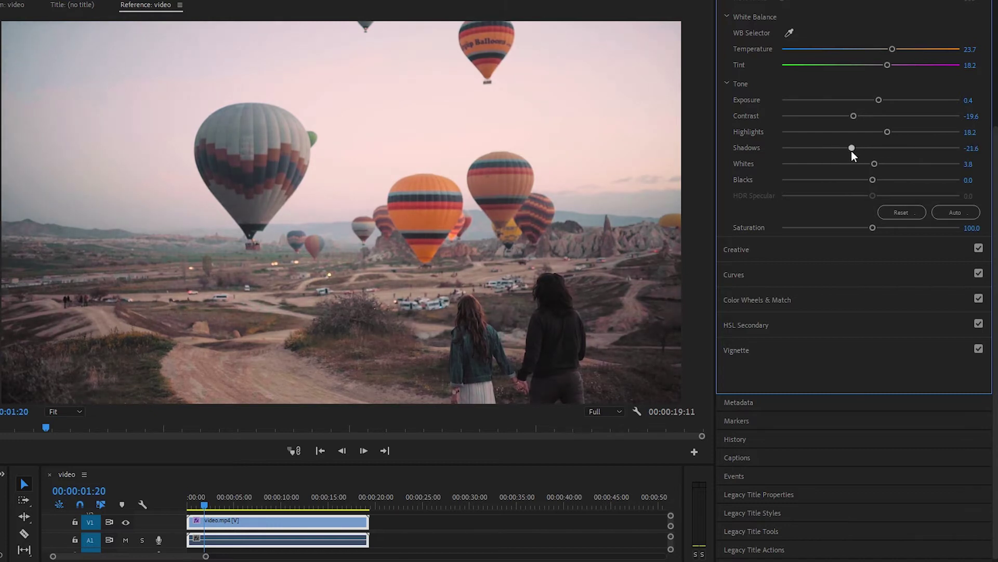
pyautogui.moveTo(859, 149); pyautogui.dragTo(888, 170)
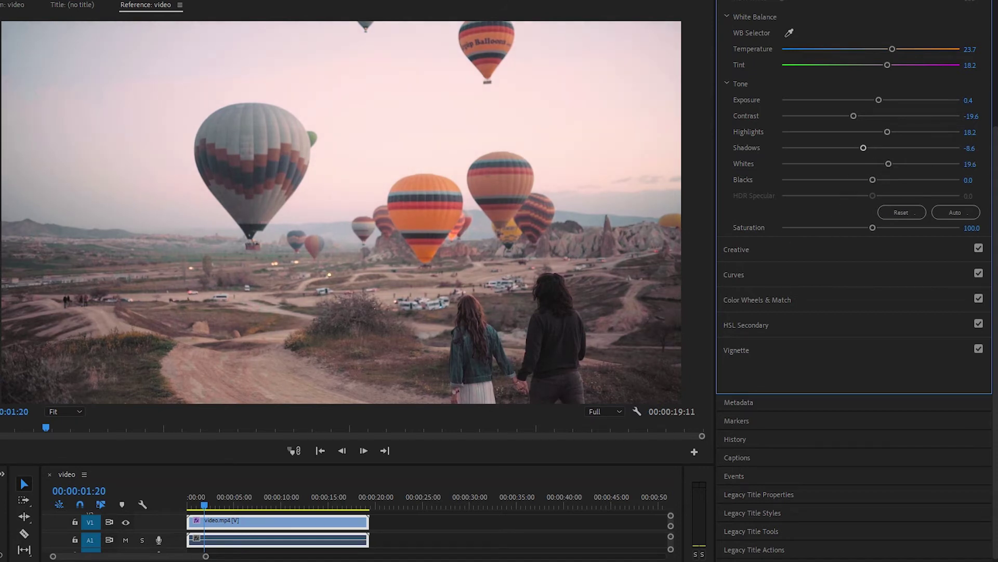
# - Lower the Blacks moderately below zero after trying a stronger value of -59.5
pyautogui.moveTo(873, 182); pyautogui.dragTo(855, 184)
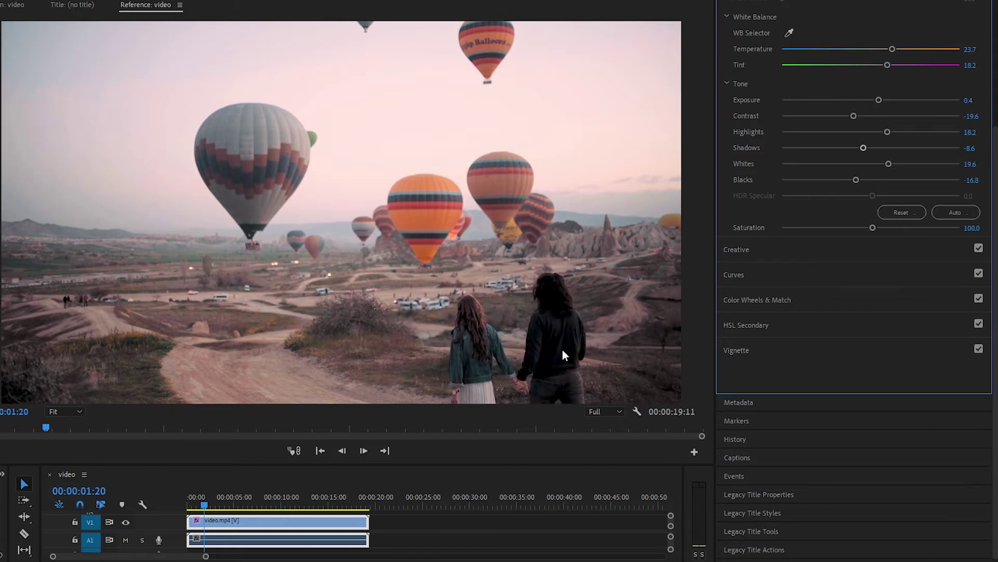
pyautogui.moveTo(866, 183); pyautogui.dragTo(823, 199)
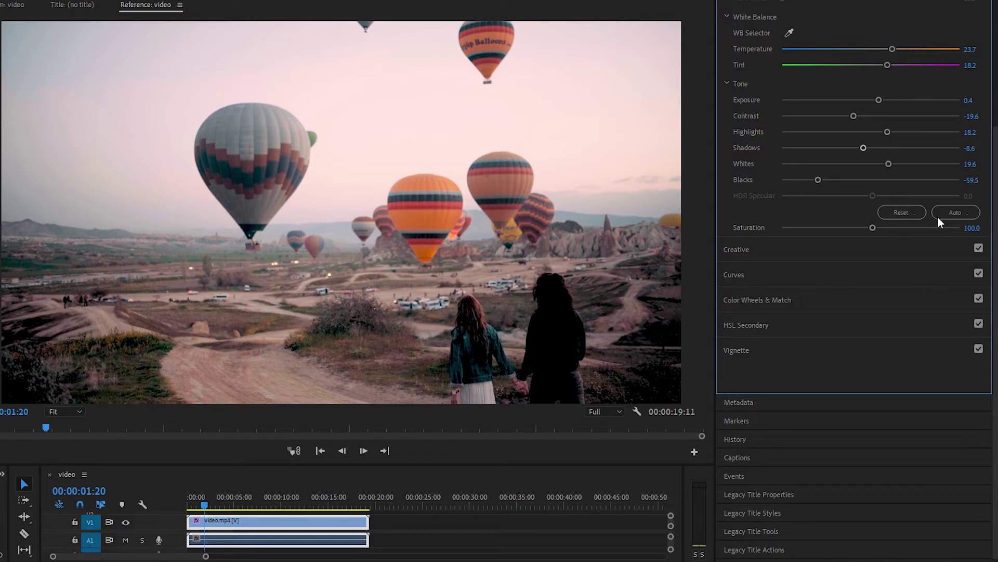
pyautogui.moveTo(824, 180); pyautogui.dragTo(859, 179)
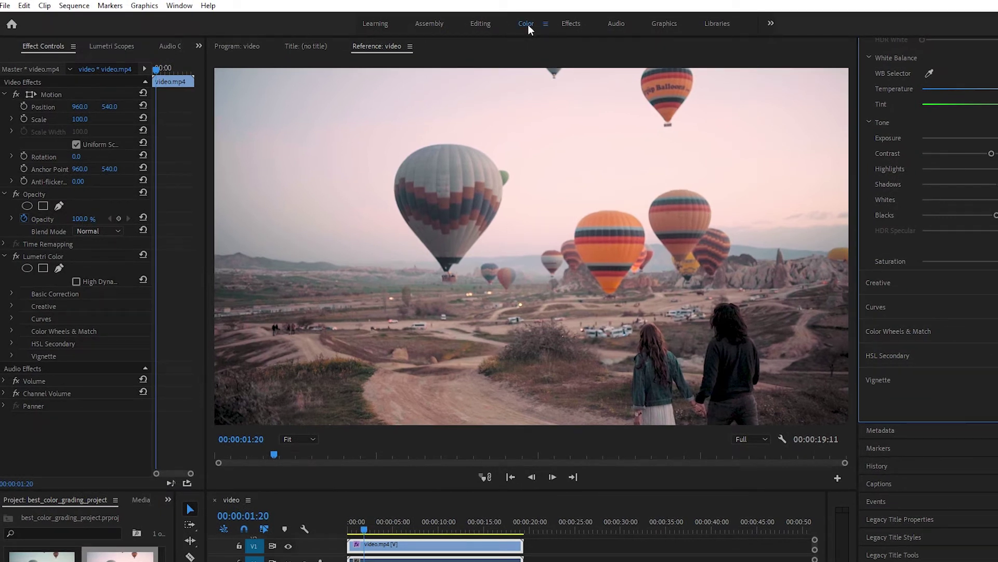
# - Switch to the Color workspace and display the Lumetri Scopes
pyautogui.click(528, 24)
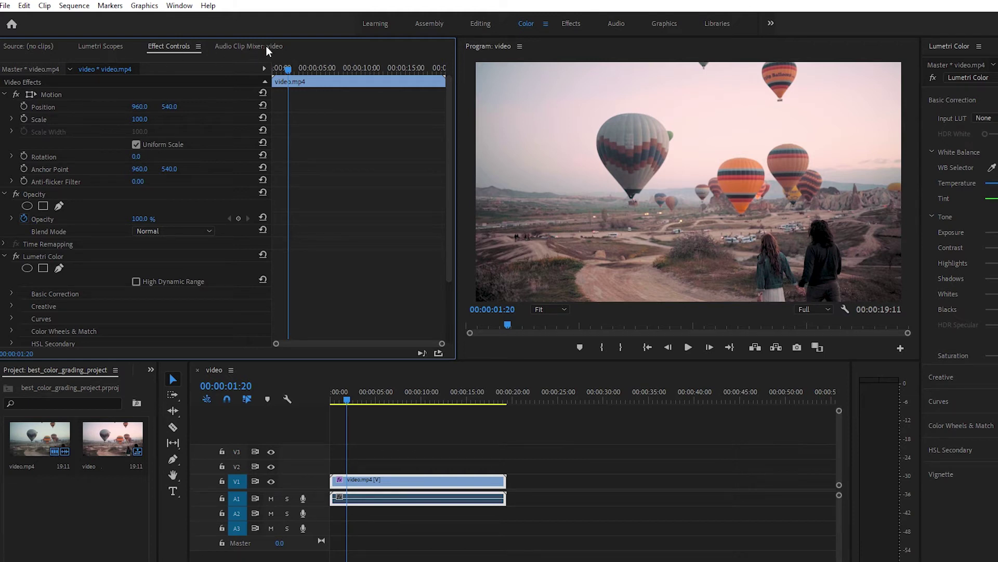
pyautogui.click(105, 47)
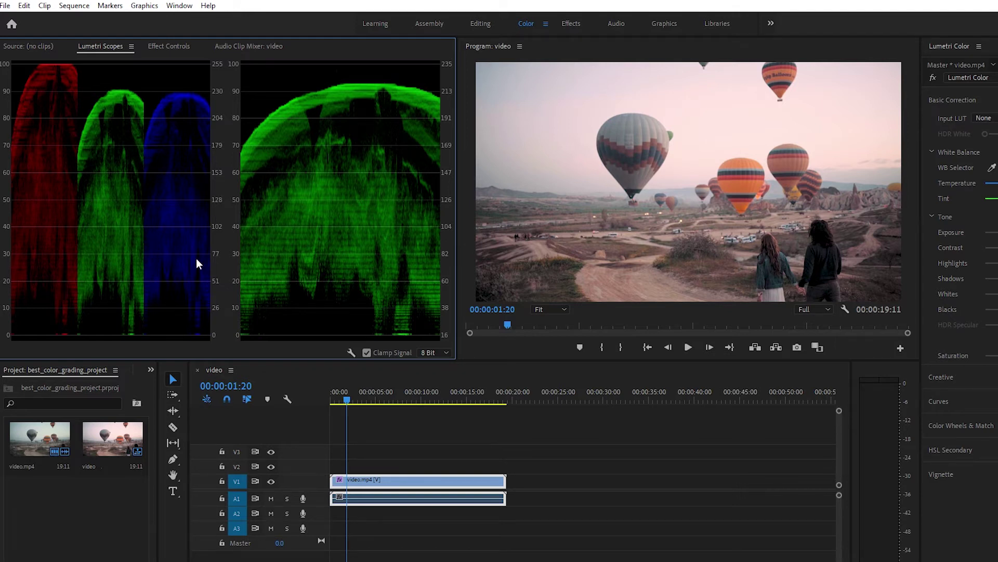
# - Add the Histogram to the Lumetri Scopes and remove it again
pyautogui.rightClick(163, 126)
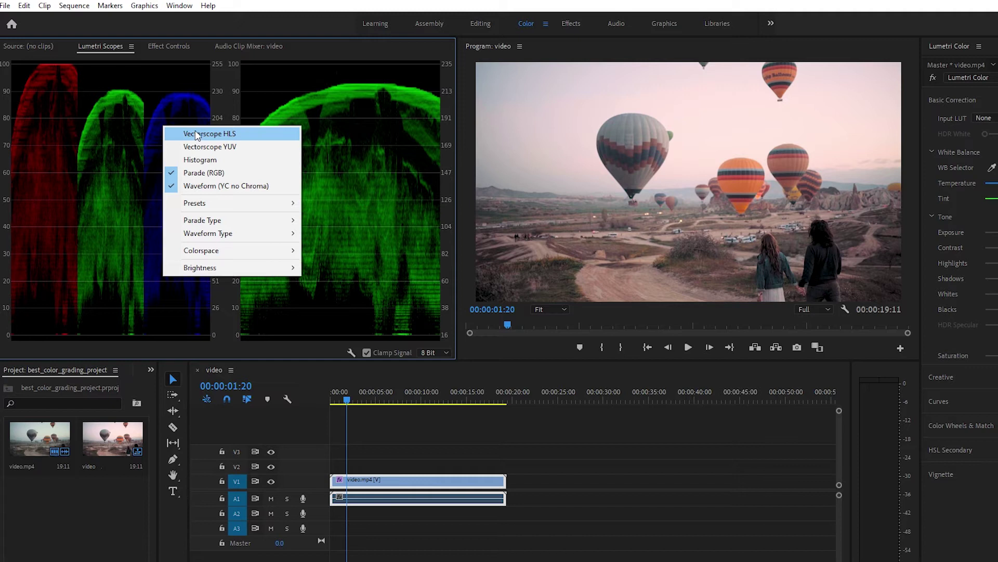
pyautogui.click(198, 161)
pyautogui.rightClick(154, 261)
pyautogui.click(227, 293)
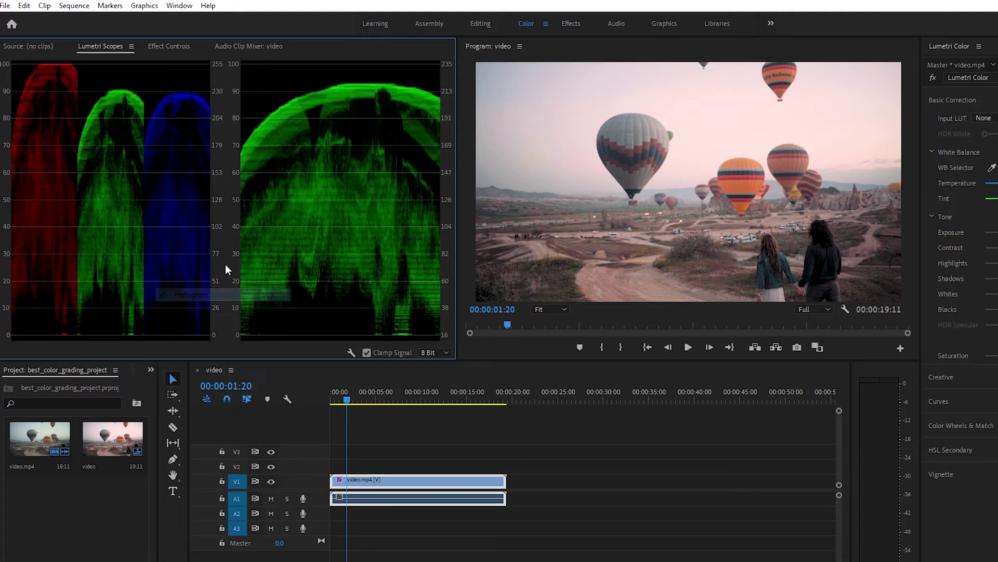
# - Set the waveform scope's type to RGB
pyautogui.rightClick(165, 155)
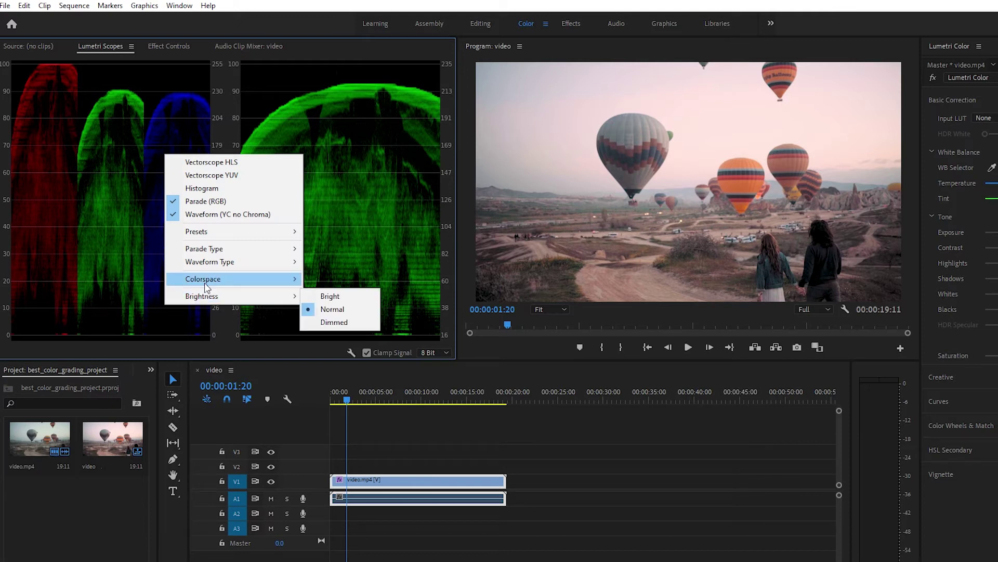
pyautogui.moveTo(205, 261)
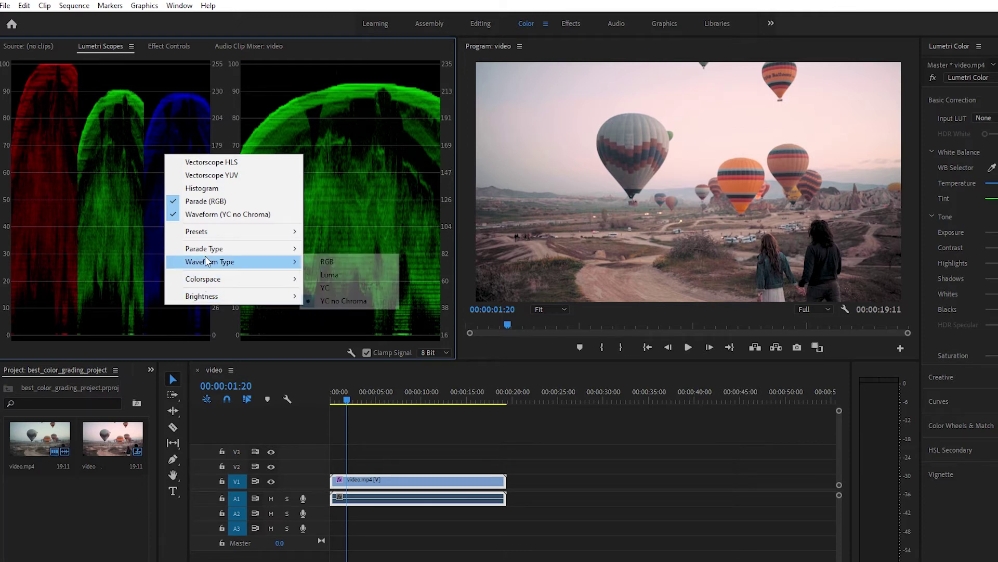
pyautogui.click(347, 262)
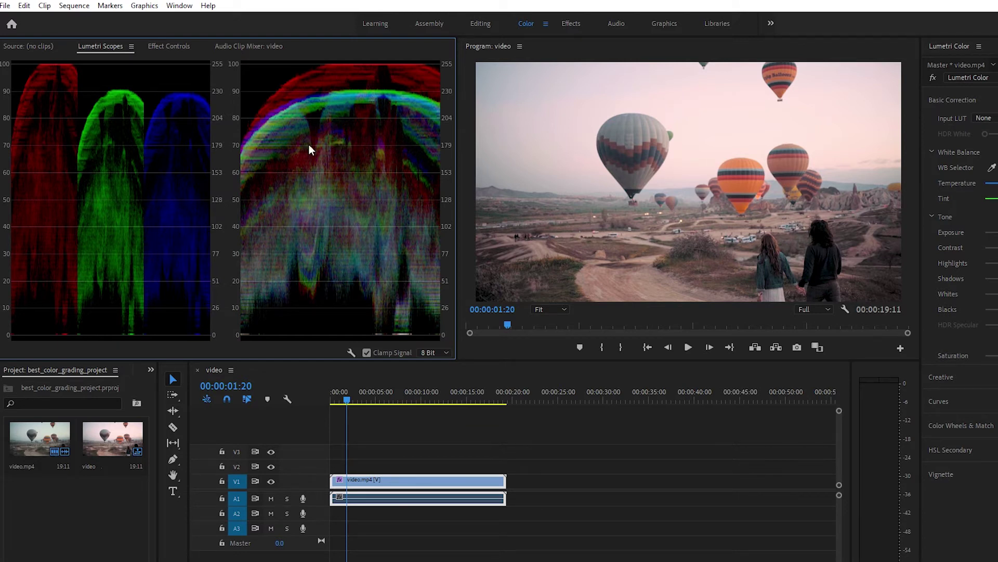
# - Add the Vectorscope YUV and Vectorscope HLS to the Lumetri Scopes and remove both again
pyautogui.rightClick(282, 137)
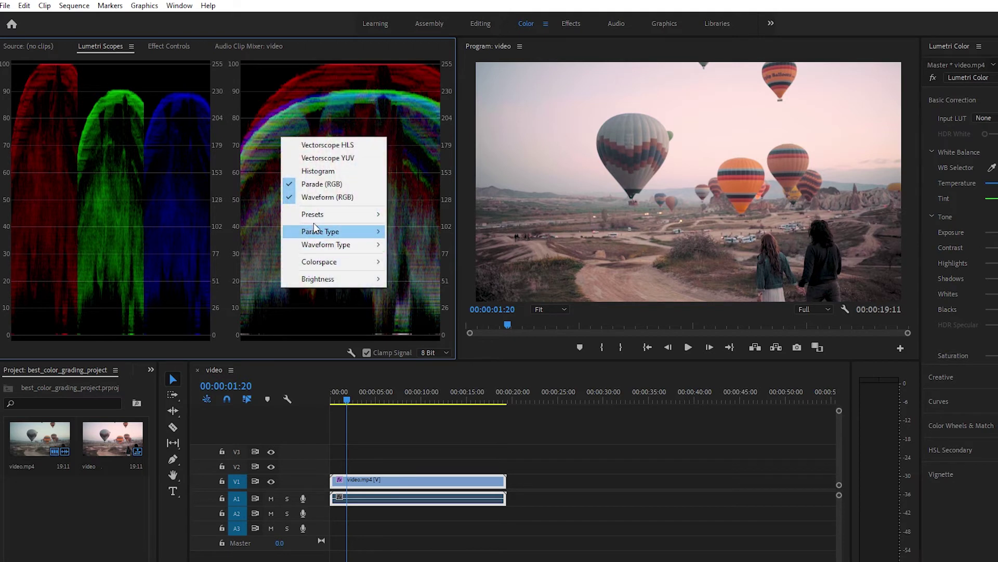
pyautogui.click(329, 158)
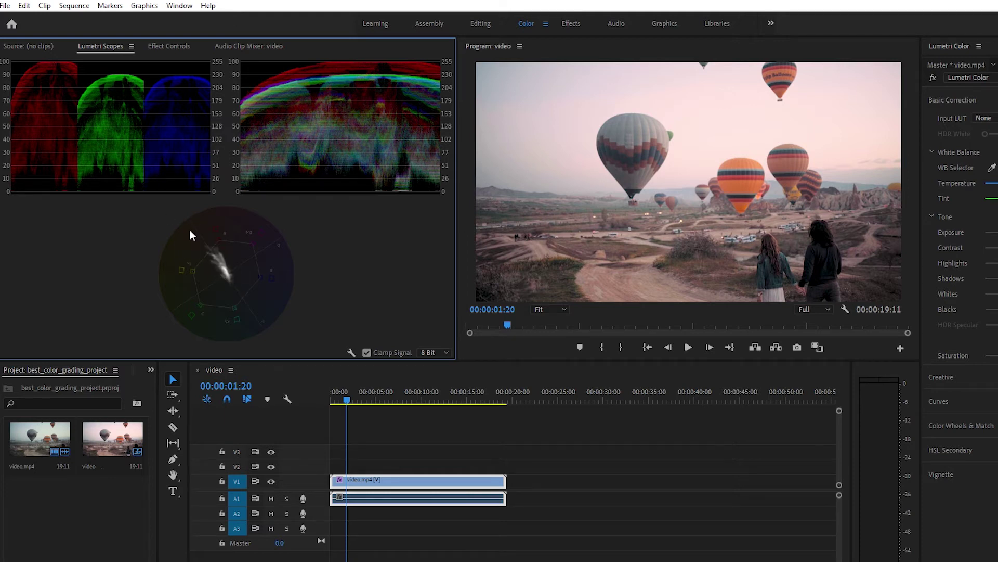
pyautogui.rightClick(312, 243)
pyautogui.click(321, 246)
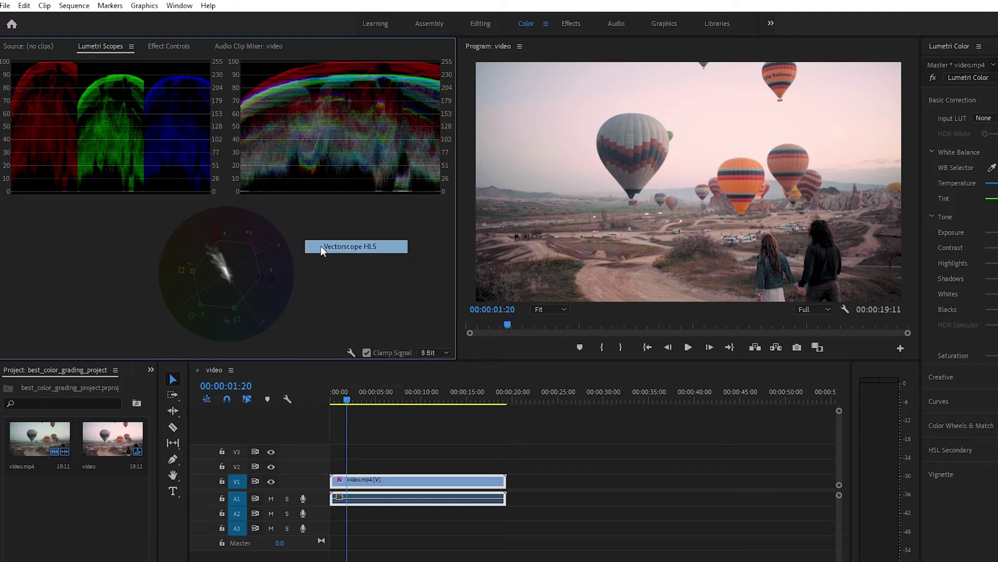
pyautogui.rightClick(190, 232)
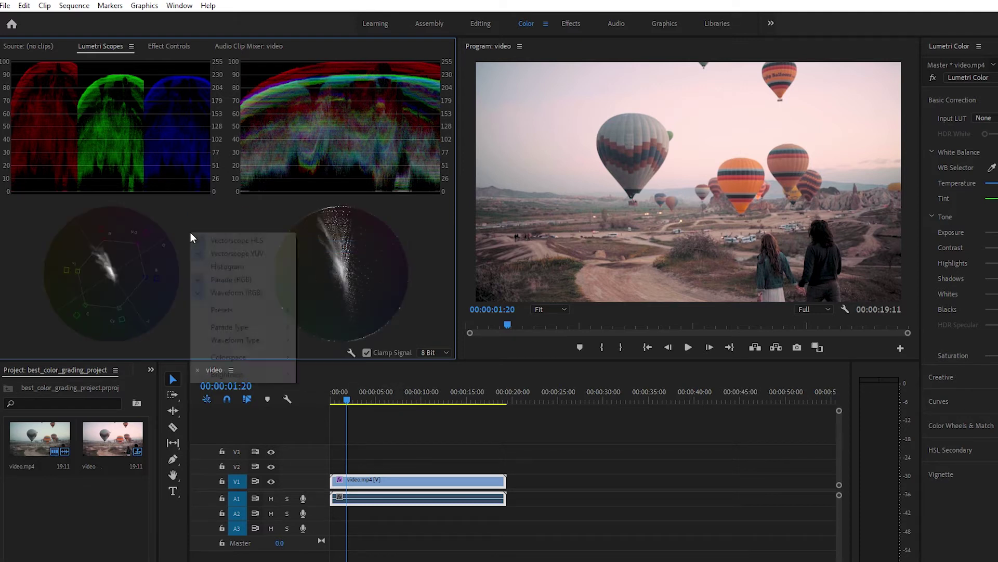
pyautogui.click(210, 253)
pyautogui.rightClick(229, 220)
pyautogui.click(267, 227)
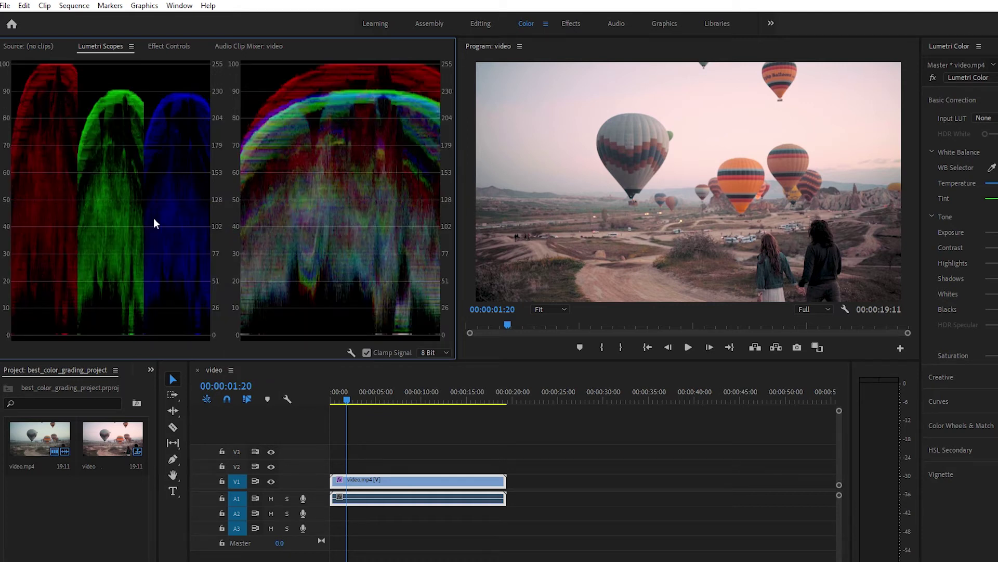
pyautogui.rightClick(264, 202)
pyautogui.moveTo(289, 311)
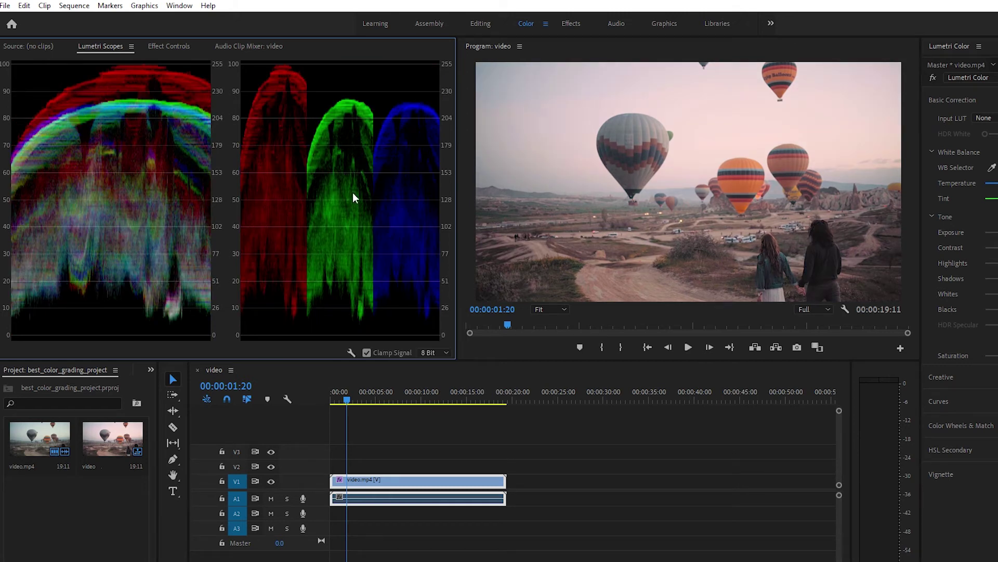
pyautogui.rightClick(345, 156)
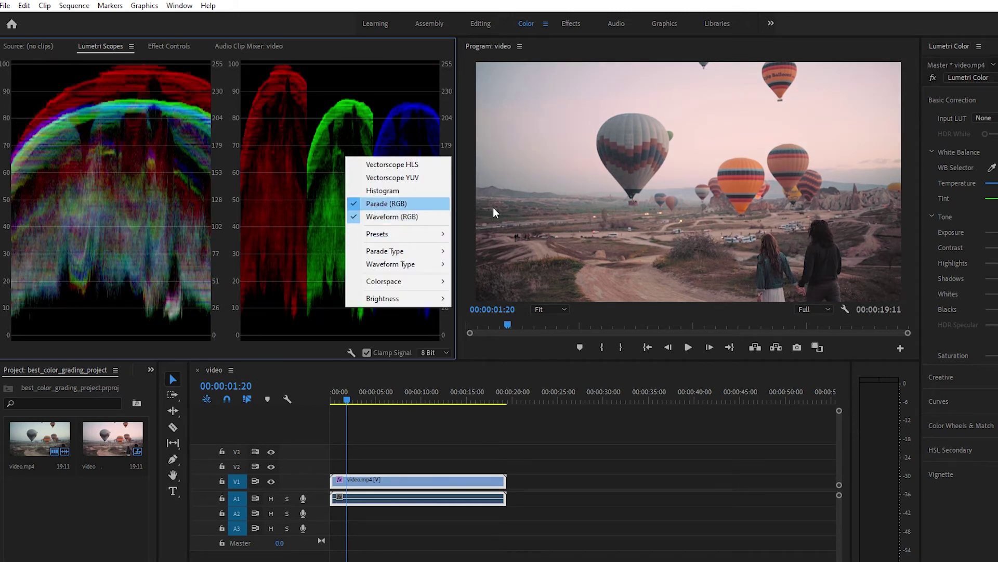
pyautogui.click(220, 148)
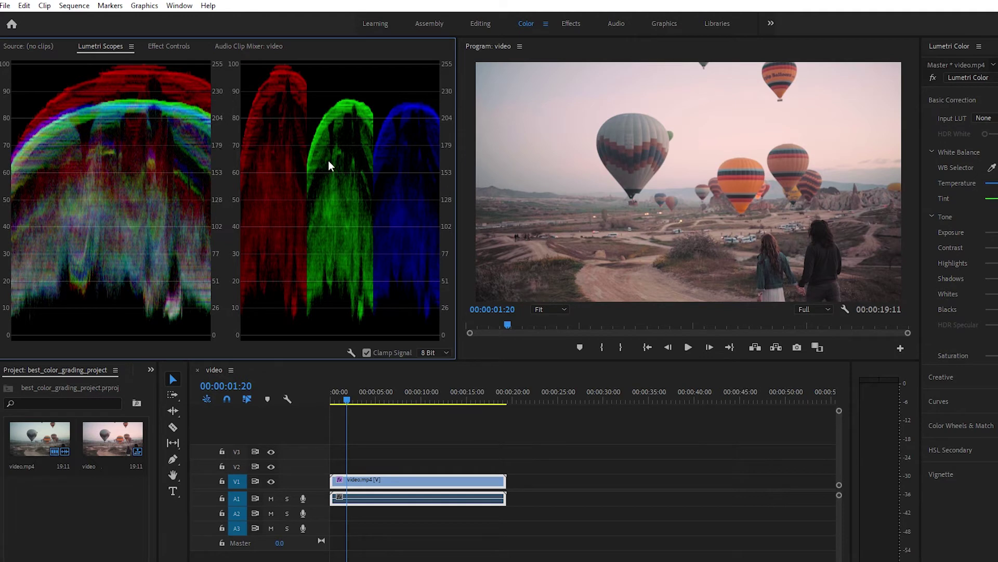
# - Narrow the Lumetri Scopes and shrink the timeline to give the video preview more room
pyautogui.moveTo(463, 238); pyautogui.dragTo(361, 238)
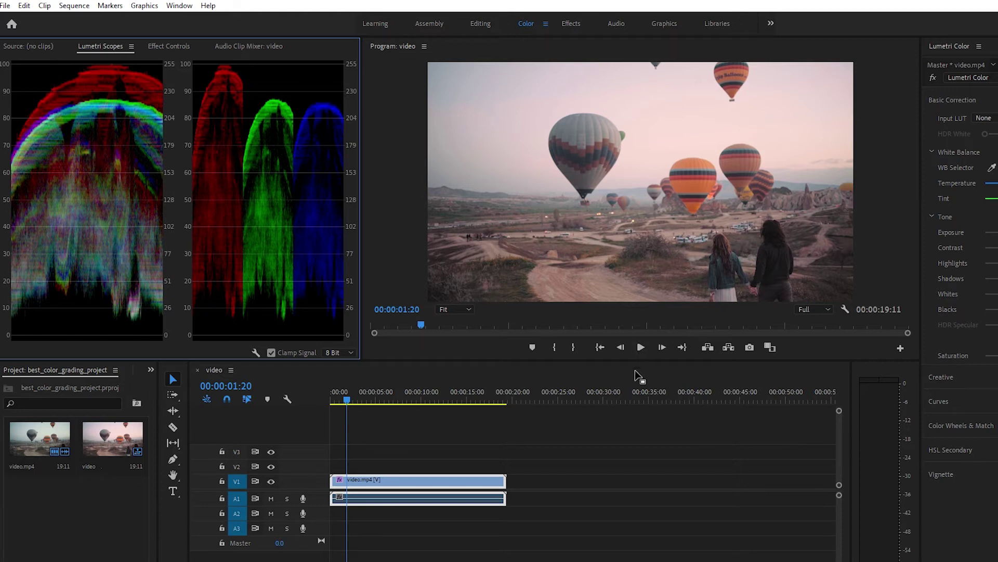
pyautogui.moveTo(637, 366); pyautogui.dragTo(637, 396)
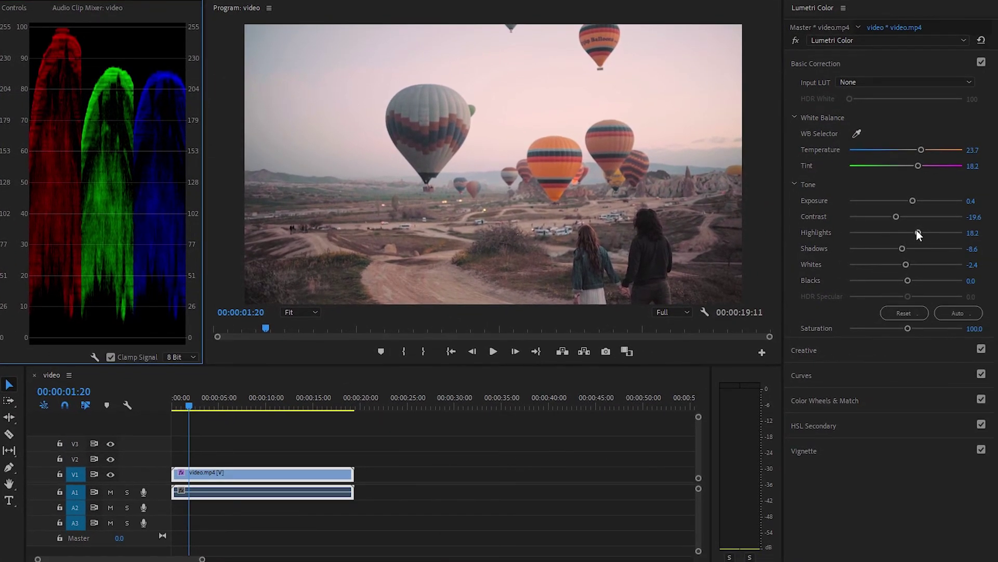
# - Test Highlights at 71.9 and 8.1 and Blacks at -74.1, -3.8 and 0.5 while checking the RGB parade
pyautogui.moveTo(920, 233); pyautogui.dragTo(945, 233)
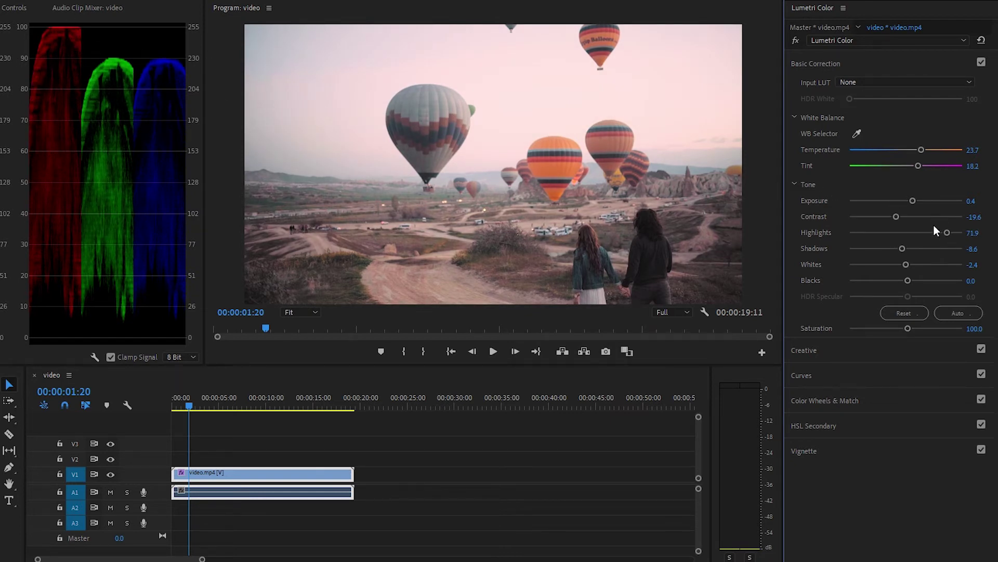
pyautogui.moveTo(948, 235); pyautogui.dragTo(910, 235)
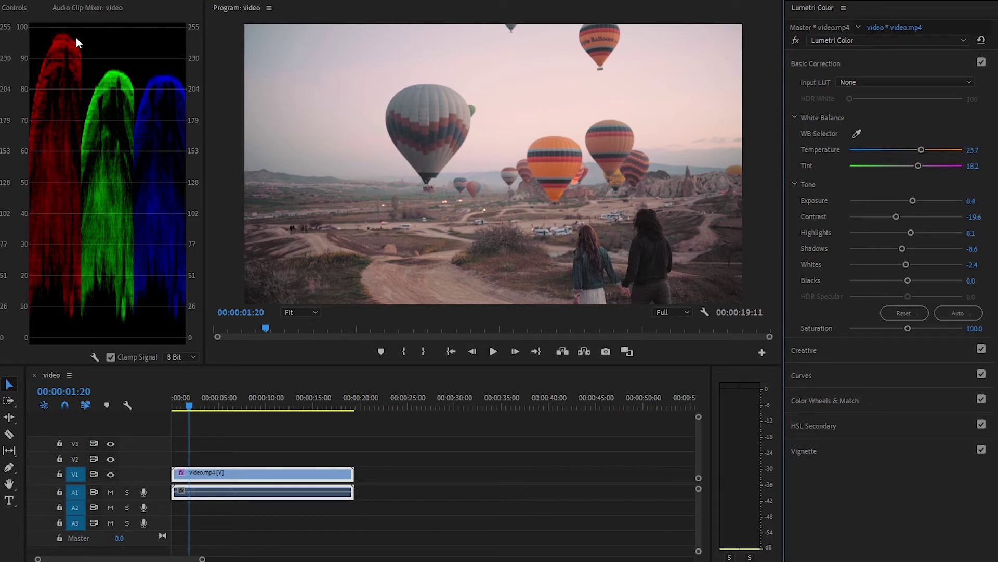
pyautogui.moveTo(909, 281); pyautogui.dragTo(863, 281)
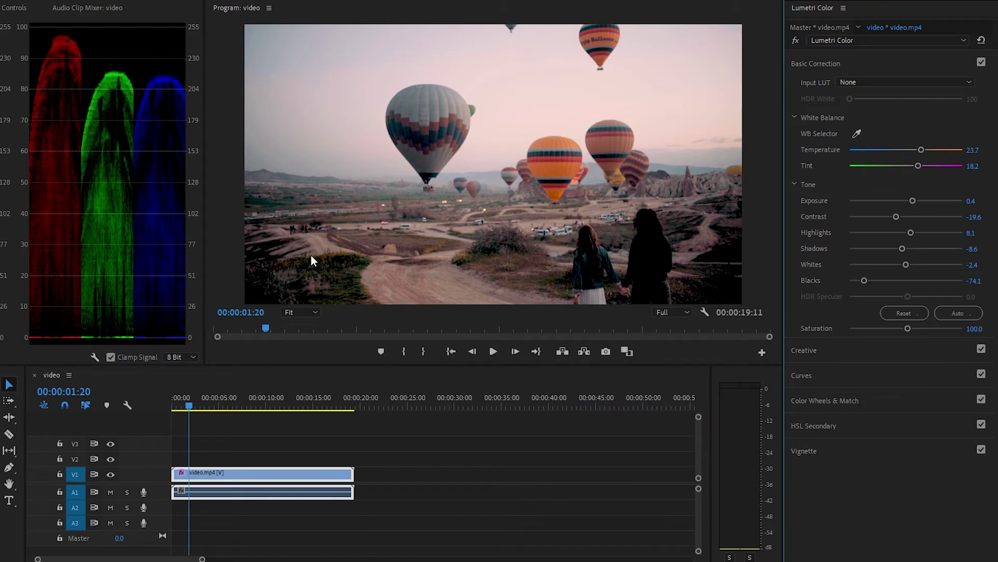
pyautogui.moveTo(867, 280); pyautogui.dragTo(903, 278)
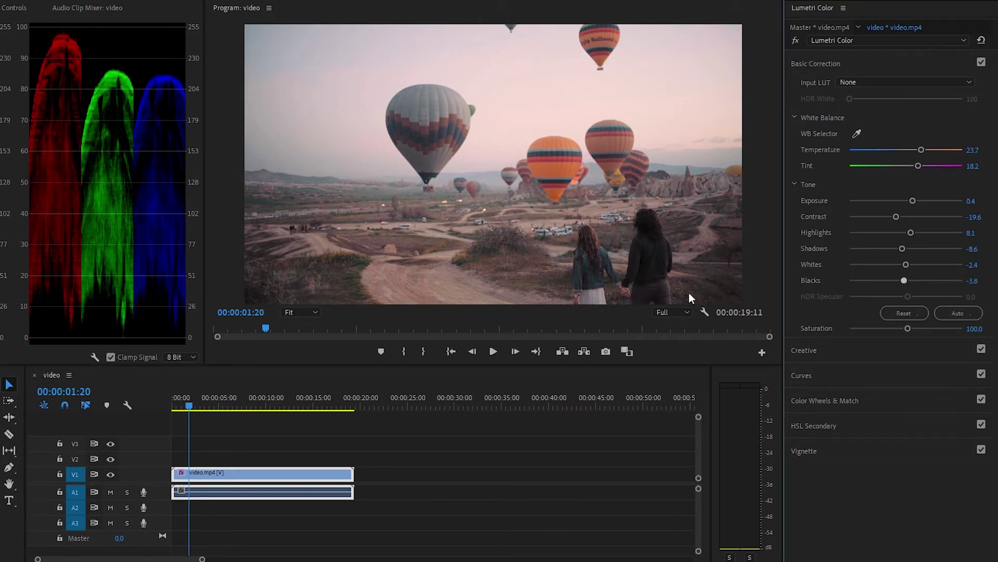
pyautogui.moveTo(904, 279); pyautogui.dragTo(906, 281)
# - Try Highlights at 29.7 and set it to 11.4, with Shadows at 3.8 and Blacks at -3.8
pyautogui.moveTo(913, 235); pyautogui.dragTo(923, 234)
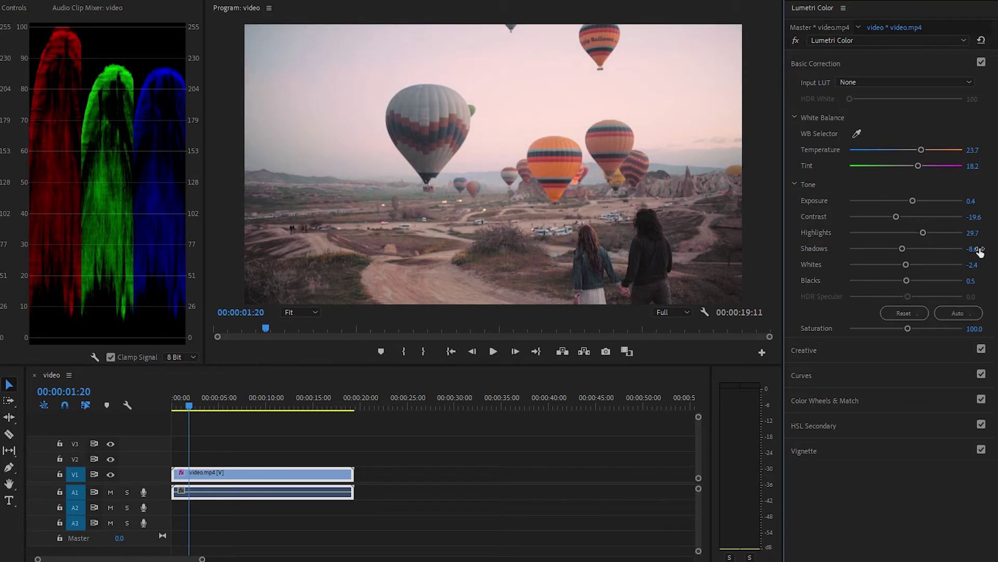
pyautogui.moveTo(927, 232); pyautogui.dragTo(912, 235)
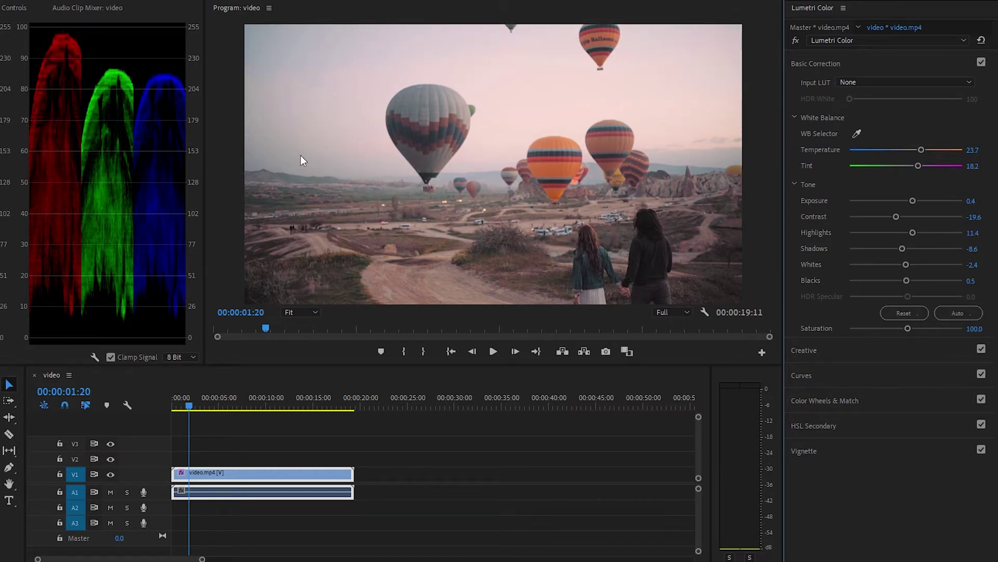
pyautogui.moveTo(905, 282); pyautogui.dragTo(904, 282)
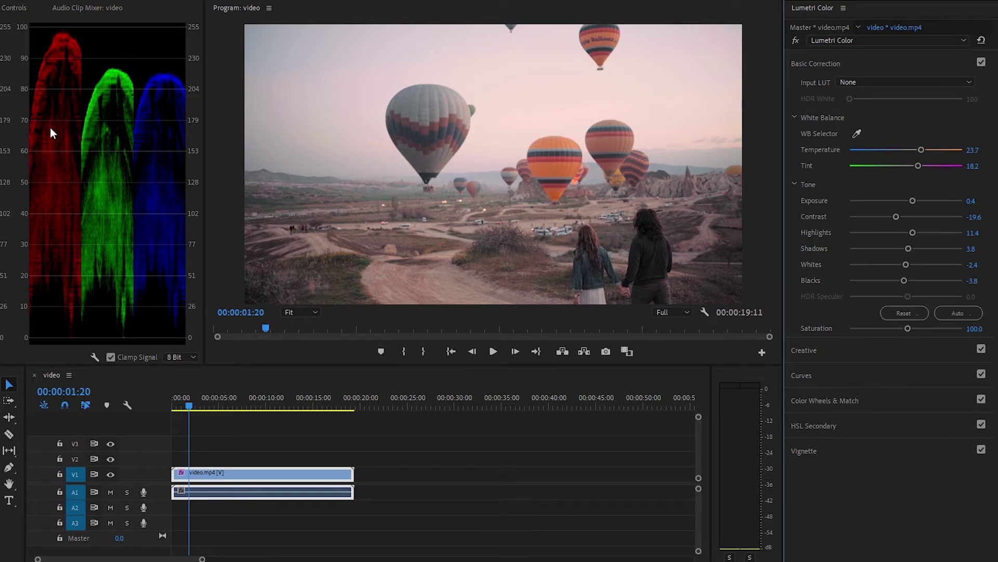
# - Enlarge the video preview vertically and set the clip's Exposure to 0.2
pyautogui.rightClick(102, 120)
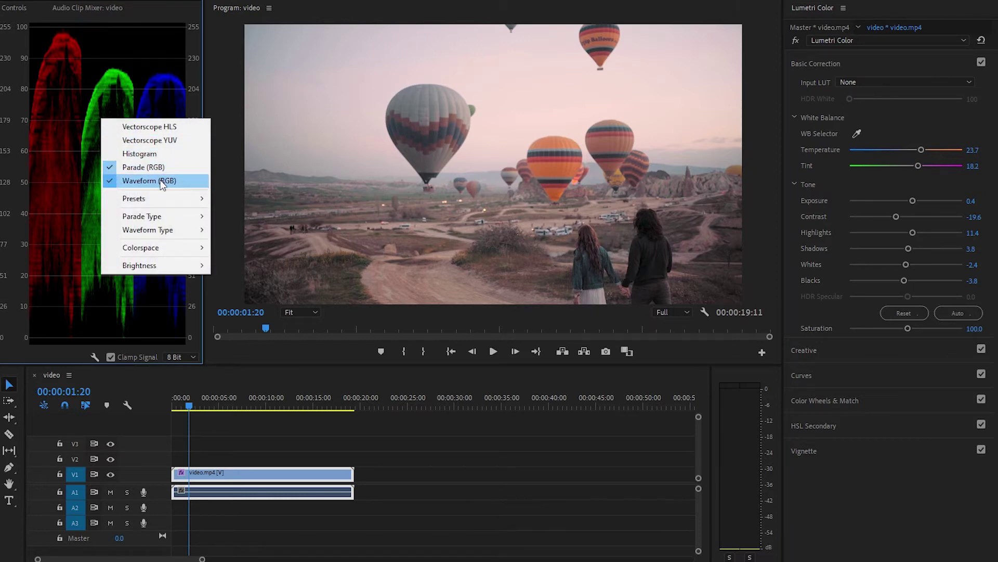
pyautogui.click(139, 182)
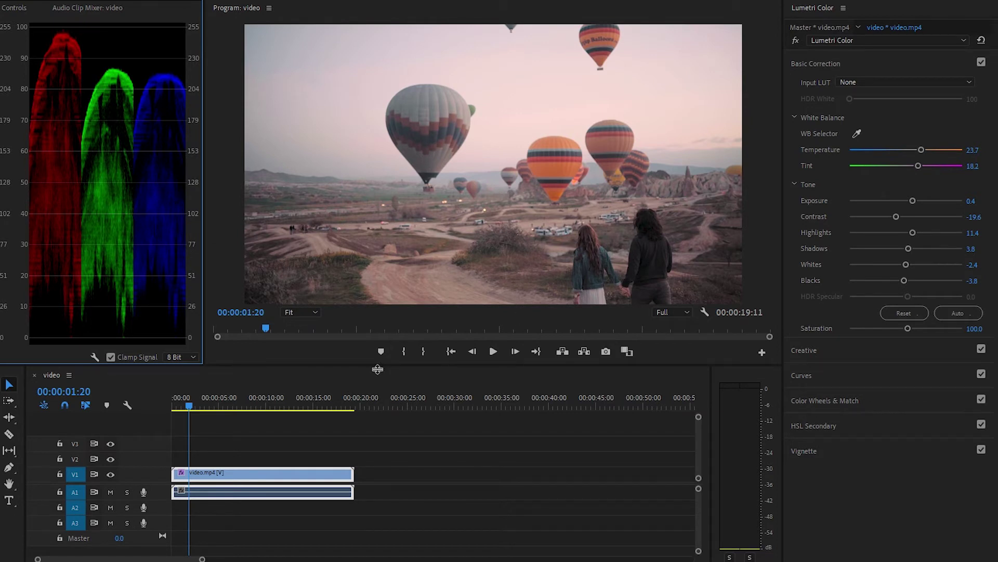
pyautogui.moveTo(378, 366); pyautogui.dragTo(379, 421)
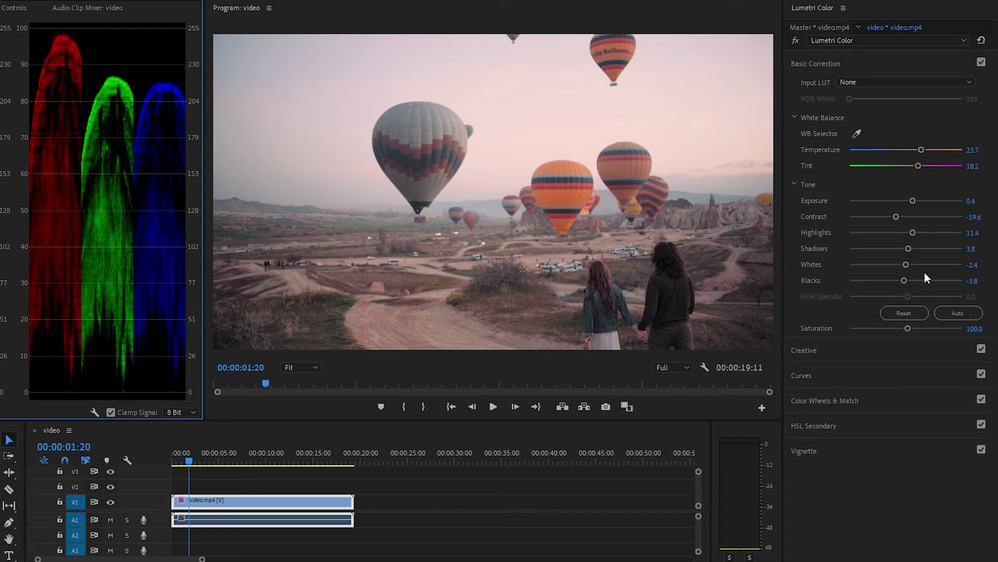
pyautogui.moveTo(913, 200); pyautogui.dragTo(907, 201)
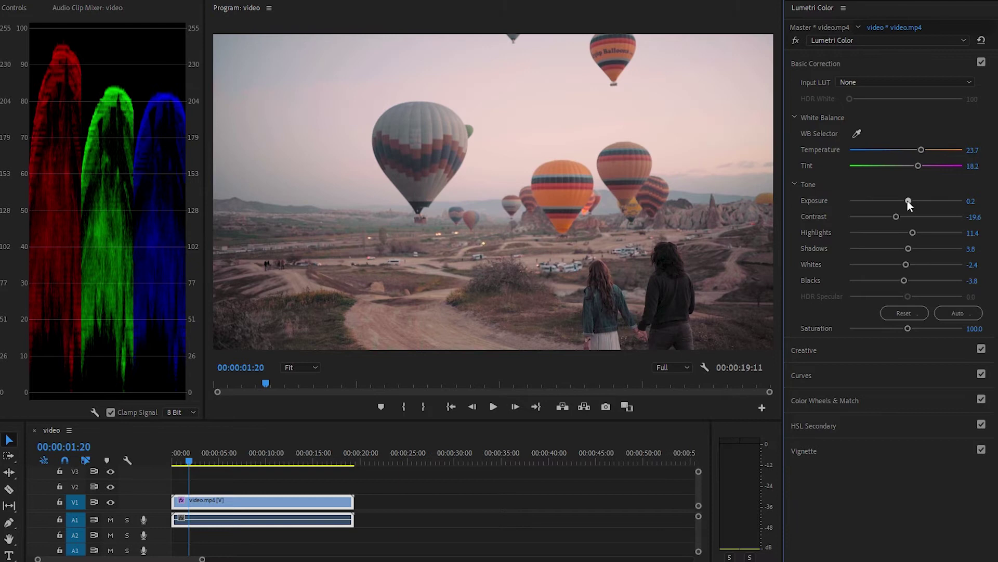
# - Shrink the scopes and timeline around the preview, try Saturation at 161.1 and set it to 124.3
pyautogui.moveTo(346, 424); pyautogui.dragTo(345, 434)
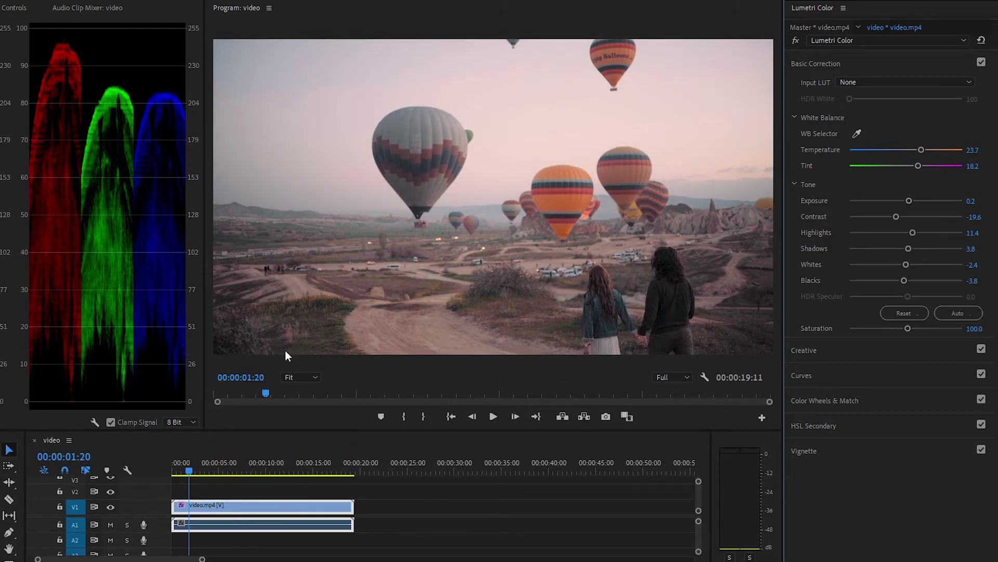
pyautogui.moveTo(207, 152); pyautogui.dragTo(32, 152)
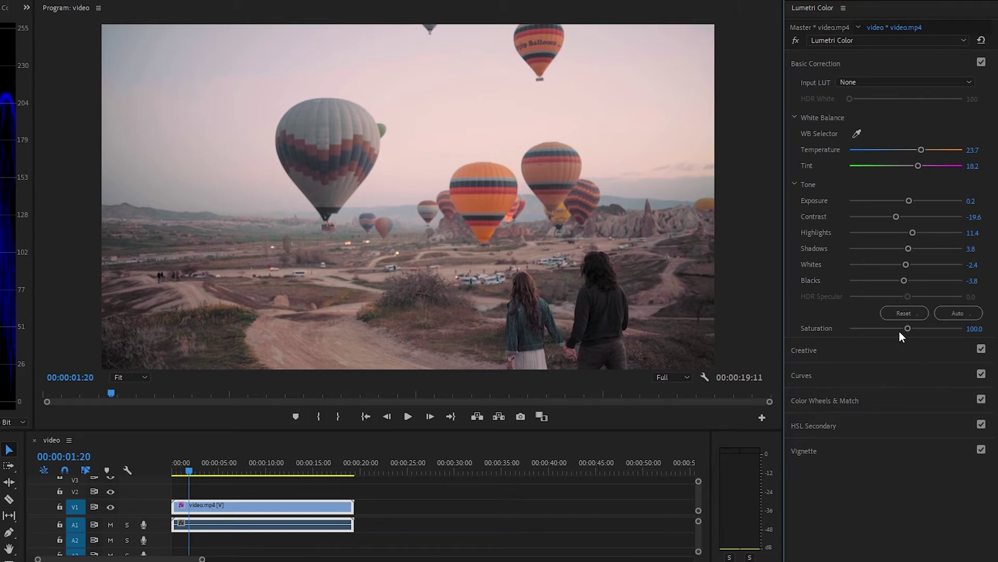
pyautogui.moveTo(908, 329); pyautogui.dragTo(941, 329)
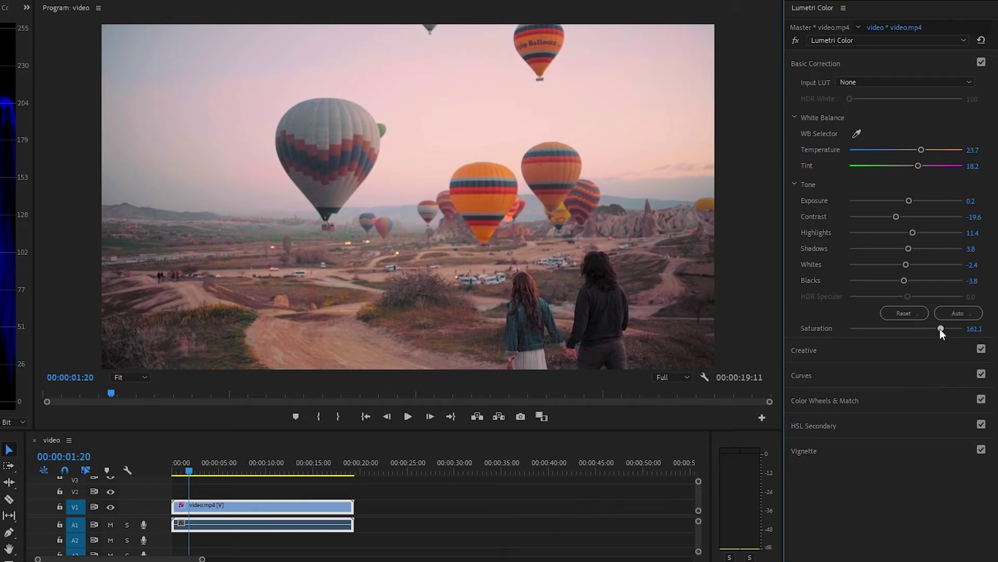
pyautogui.moveTo(936, 331); pyautogui.dragTo(928, 331)
pyautogui.moveTo(924, 332)
pyautogui.mouseDown()
pyautogui.moveTo(902, 331)
pyautogui.moveTo(921, 335)
pyautogui.mouseUp()
pyautogui.moveTo(923, 331); pyautogui.dragTo(922, 332)
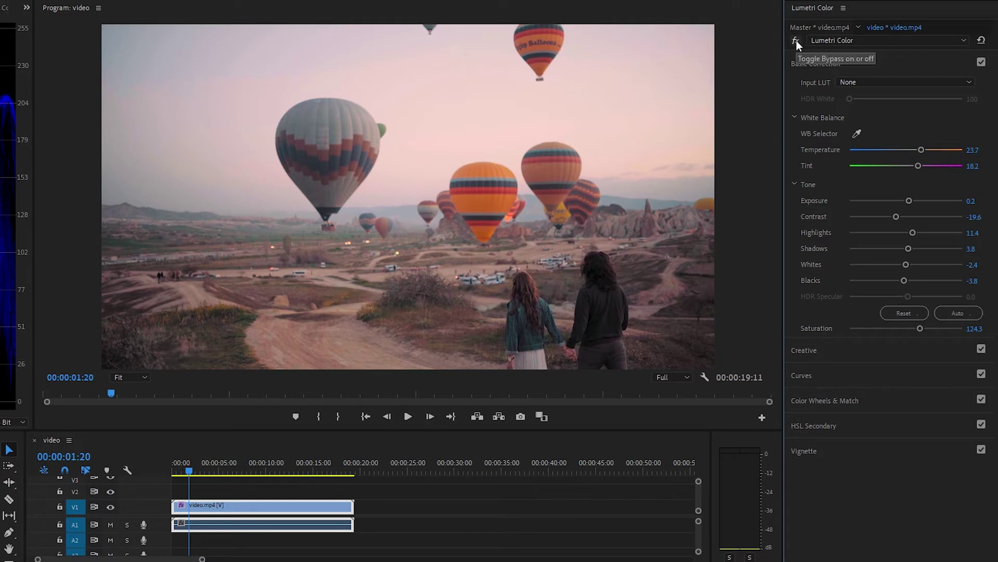
# - Save the project and bypass and re-enable the Lumetri Color effect to compare the clip before and after grading
pyautogui.hotkey('ctrl', 's')
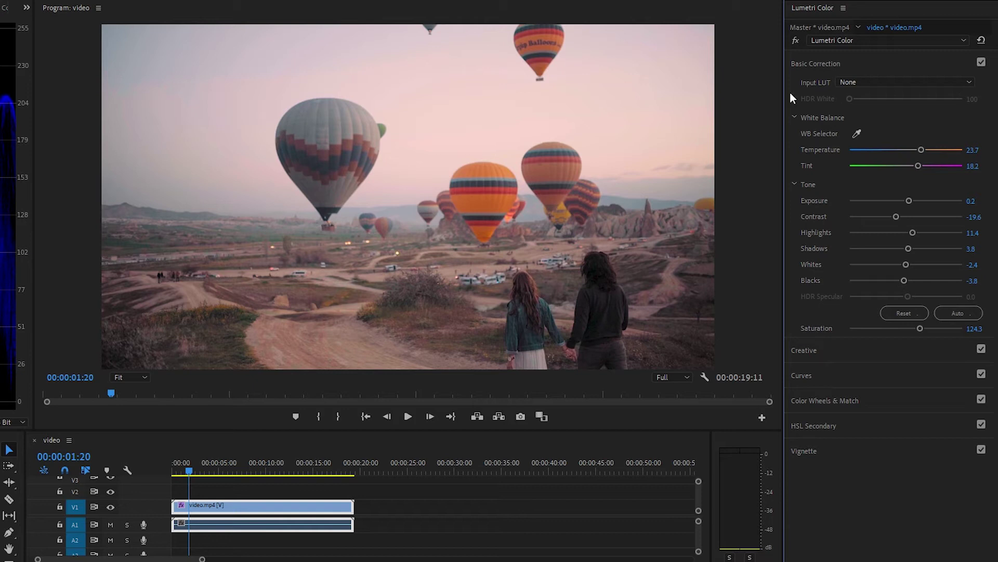
pyautogui.click(795, 39)
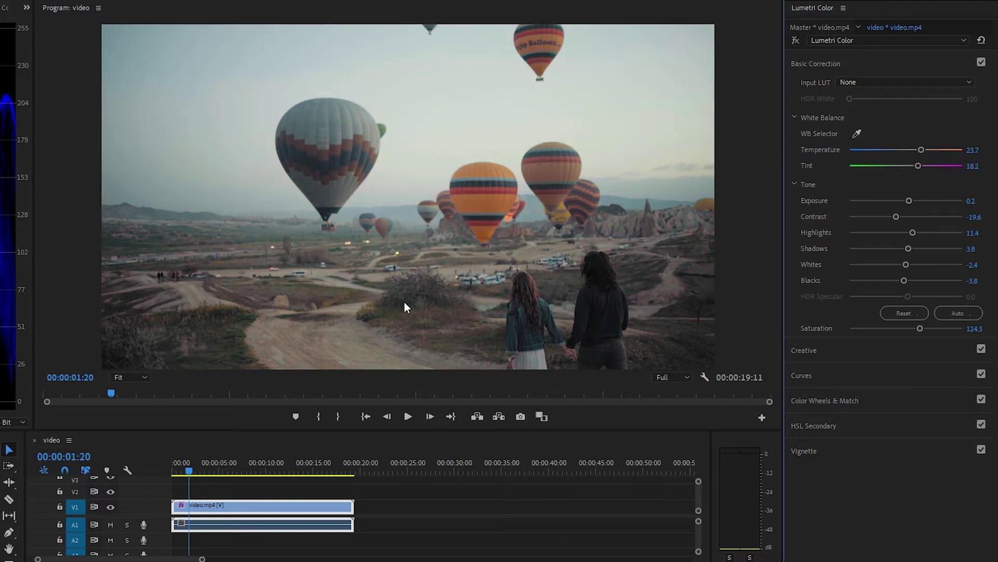
pyautogui.click(795, 40)
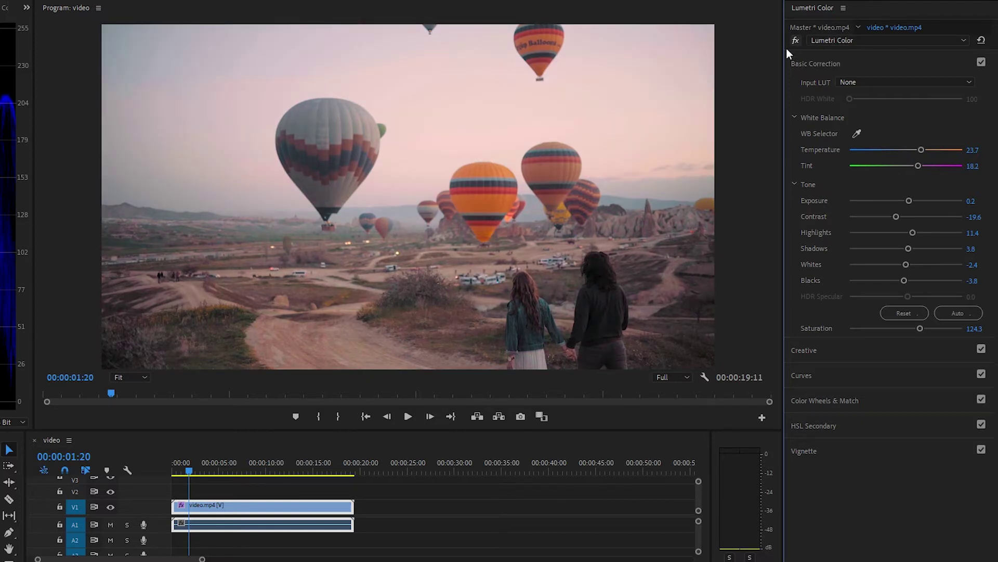
# - Compare the clip with the Lumetri Color effect bypassed and enabled, widen the Lumetri Color panel, and enlarge the video preview vertically
pyautogui.click(797, 38)
pyautogui.click(797, 37)
pyautogui.moveTo(784, 281); pyautogui.dragTo(774, 280)
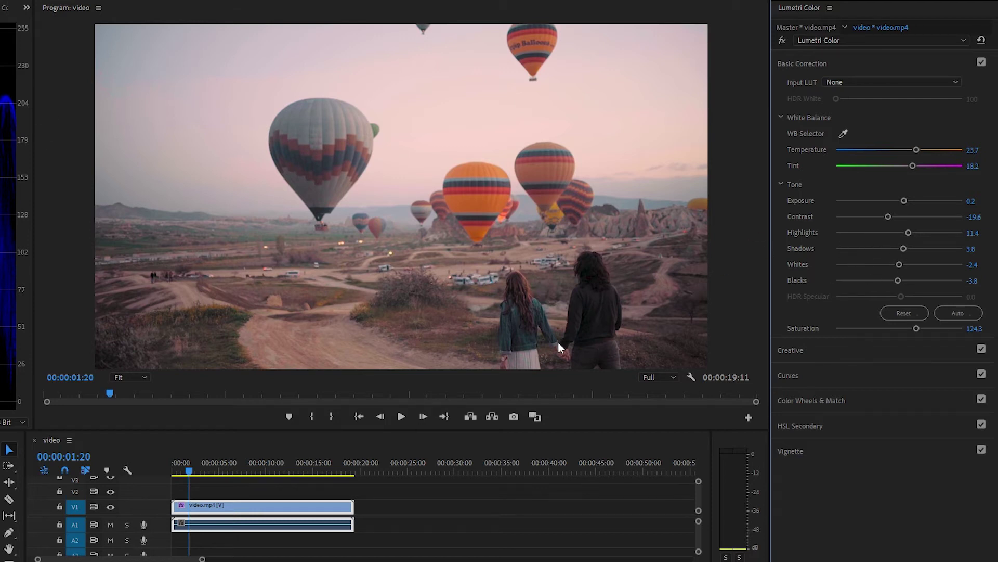
pyautogui.moveTo(398, 435); pyautogui.dragTo(397, 450)
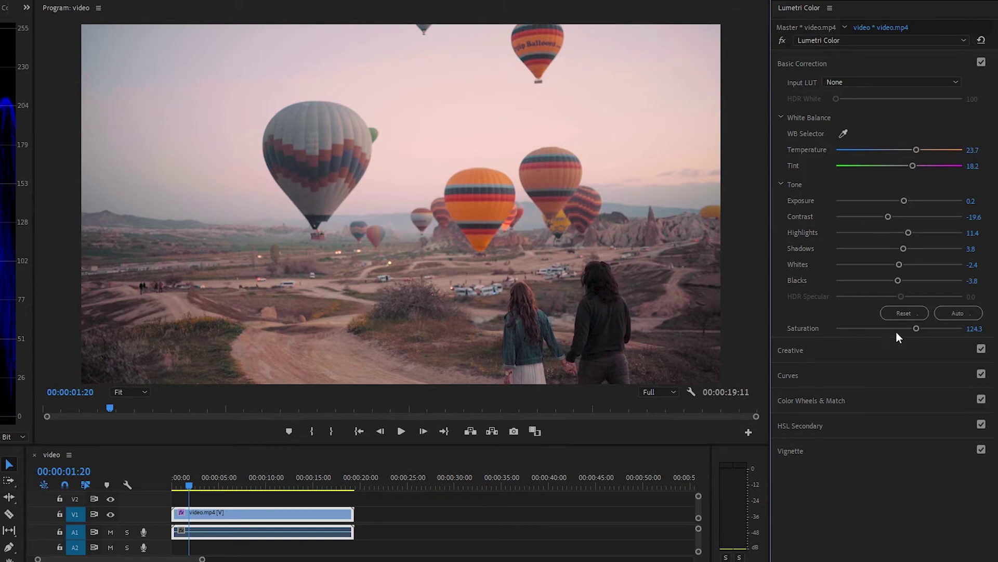
# - Set the Basic Correction Saturation to 128.5 and the Creative adjustments to Sharpen 20.8, Vibrance 17.9 and Saturation 116.9
pyautogui.moveTo(916, 329); pyautogui.dragTo(918, 333)
pyautogui.click(791, 351)
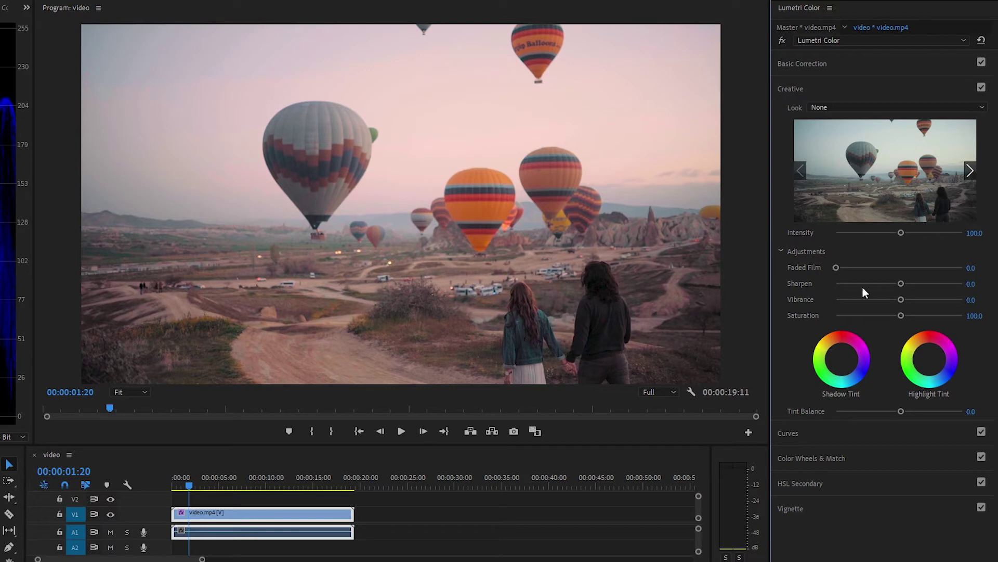
pyautogui.moveTo(901, 284)
pyautogui.mouseDown()
pyautogui.moveTo(915, 285)
pyautogui.moveTo(835, 284)
pyautogui.moveTo(963, 283)
pyautogui.moveTo(902, 291)
pyautogui.mouseUp()
pyautogui.moveTo(903, 284); pyautogui.dragTo(913, 287)
pyautogui.moveTo(904, 317)
pyautogui.mouseDown()
pyautogui.moveTo(911, 301)
pyautogui.moveTo(942, 304)
pyautogui.moveTo(900, 302)
pyautogui.mouseUp()
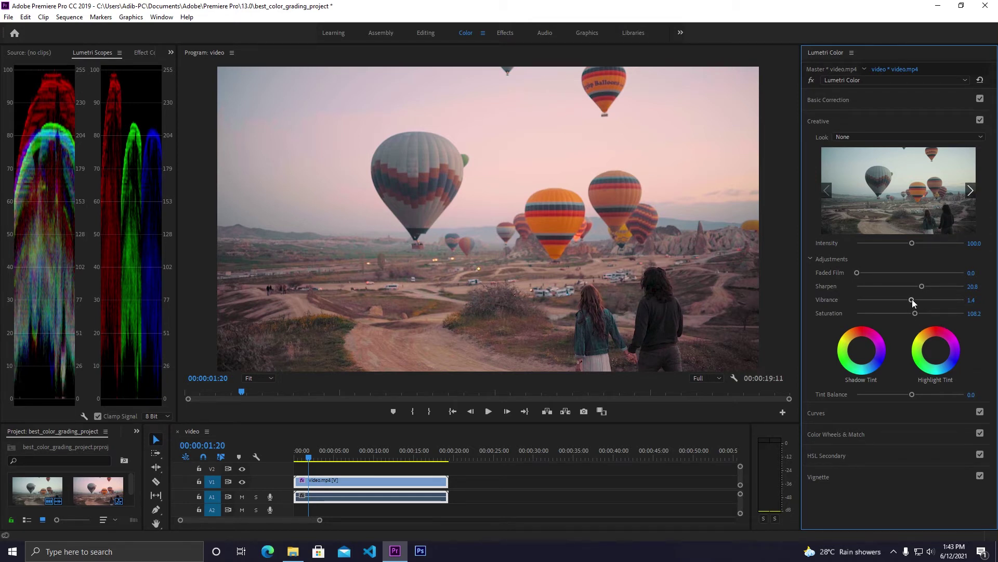
pyautogui.moveTo(912, 300); pyautogui.dragTo(933, 300)
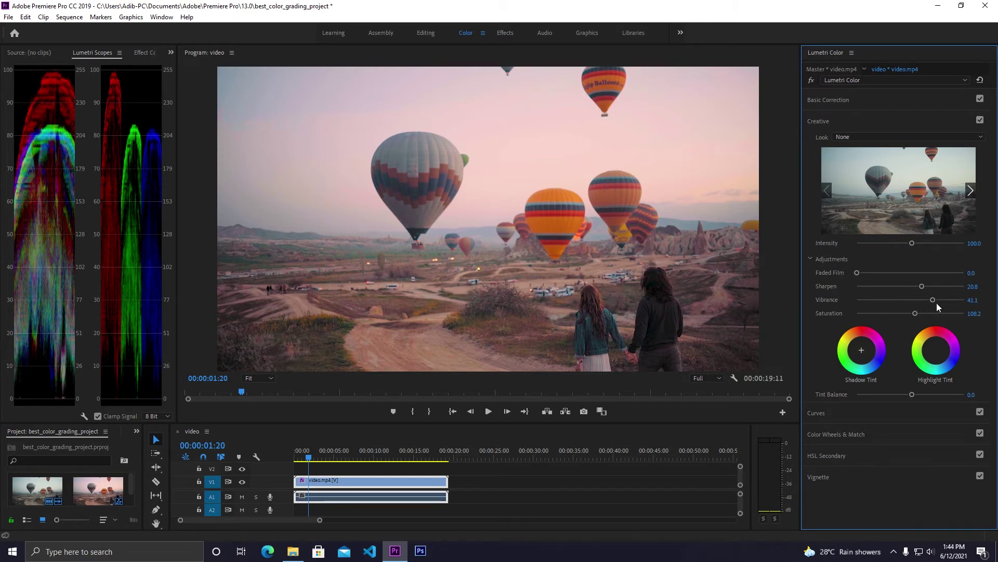
pyautogui.moveTo(932, 301)
pyautogui.mouseDown()
pyautogui.moveTo(916, 304)
pyautogui.moveTo(920, 313)
pyautogui.mouseUp()
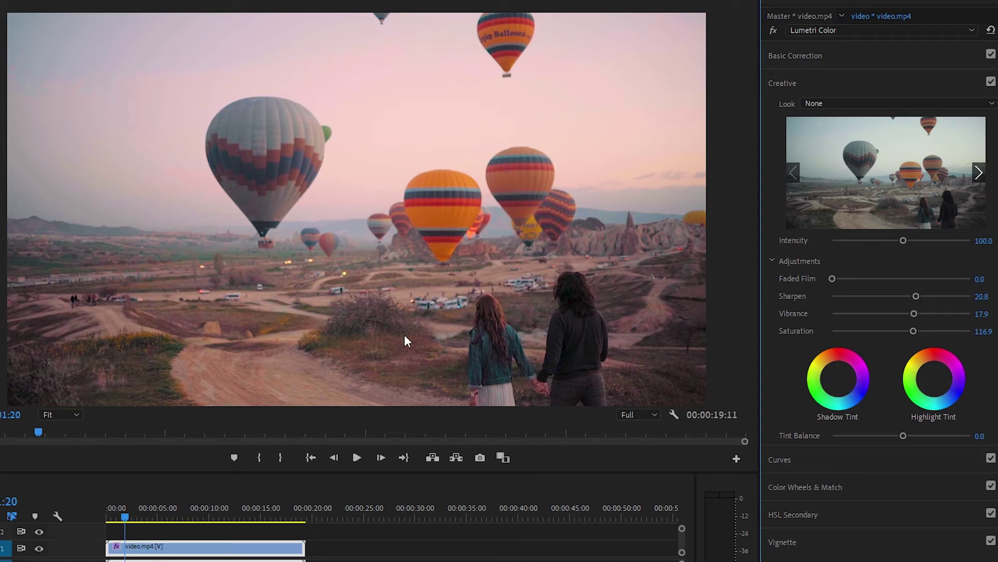
# - Try green and blue shadow tints and a red highlight tint, and reset both tint wheels to neutral
pyautogui.click(839, 379)
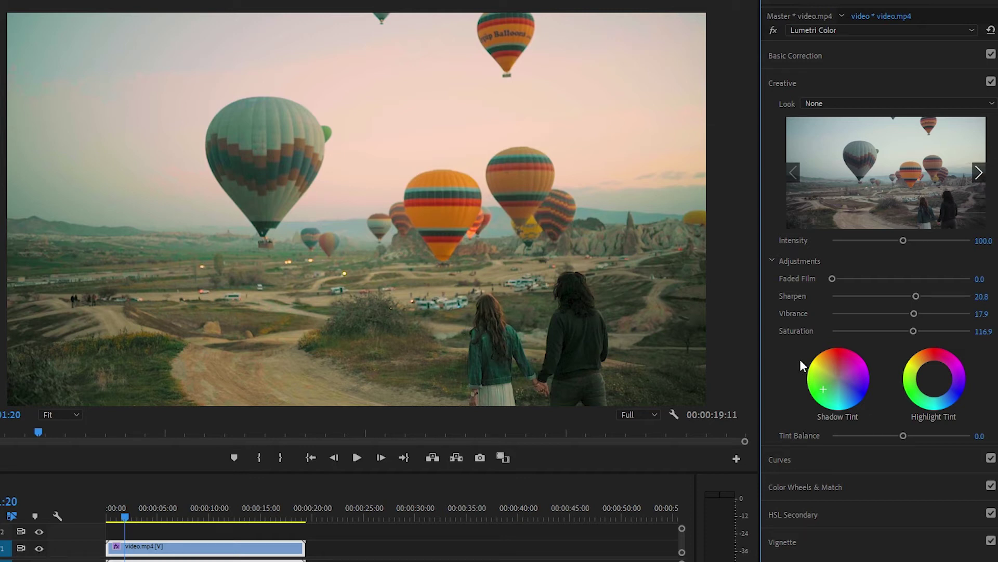
pyautogui.click(859, 388)
pyautogui.moveTo(849, 393); pyautogui.dragTo(847, 397)
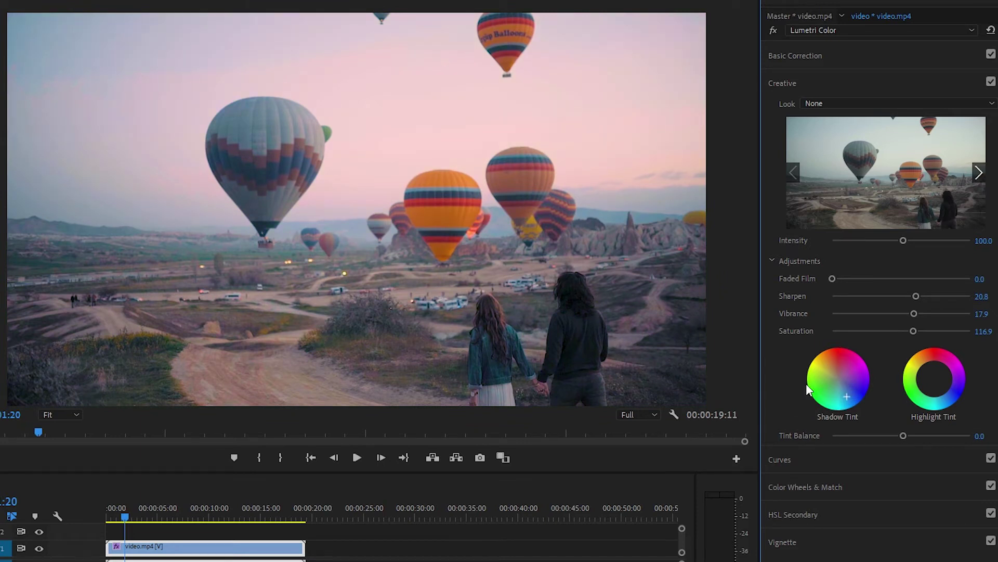
pyautogui.click(843, 364)
pyautogui.moveTo(842, 381); pyautogui.dragTo(847, 388)
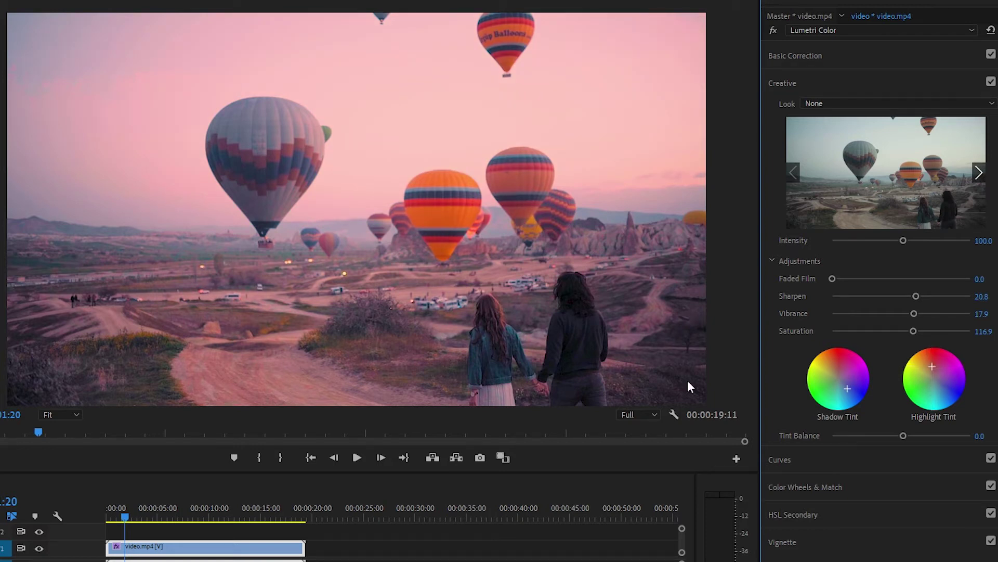
pyautogui.click(846, 388)
pyautogui.doubleClick(934, 382)
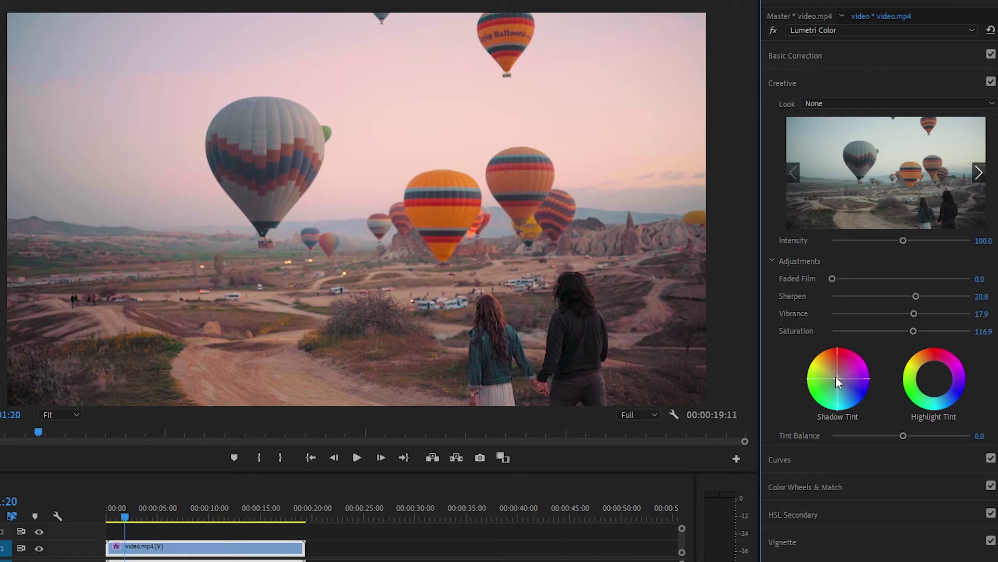
# - Add a control point at the midpoint of the white RGB curve and advance the playhead to 00:00:01:21
pyautogui.click(783, 461)
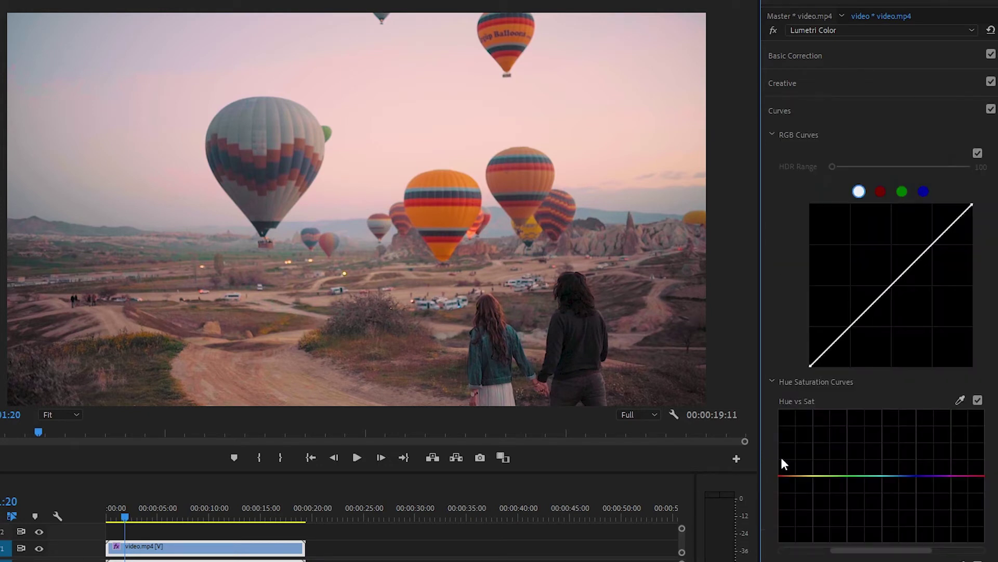
pyautogui.scroll(-2, 796, 240)
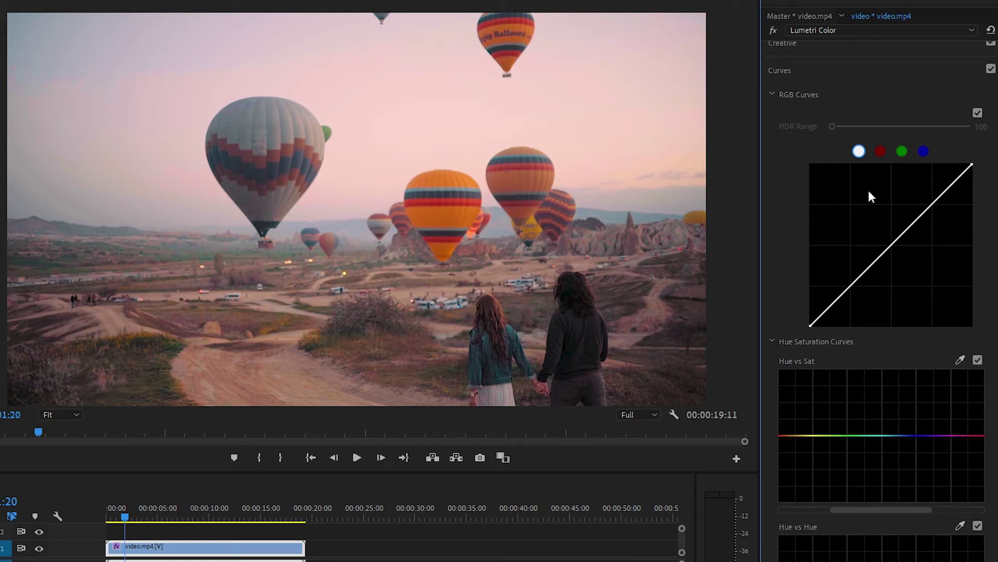
pyautogui.click(891, 246)
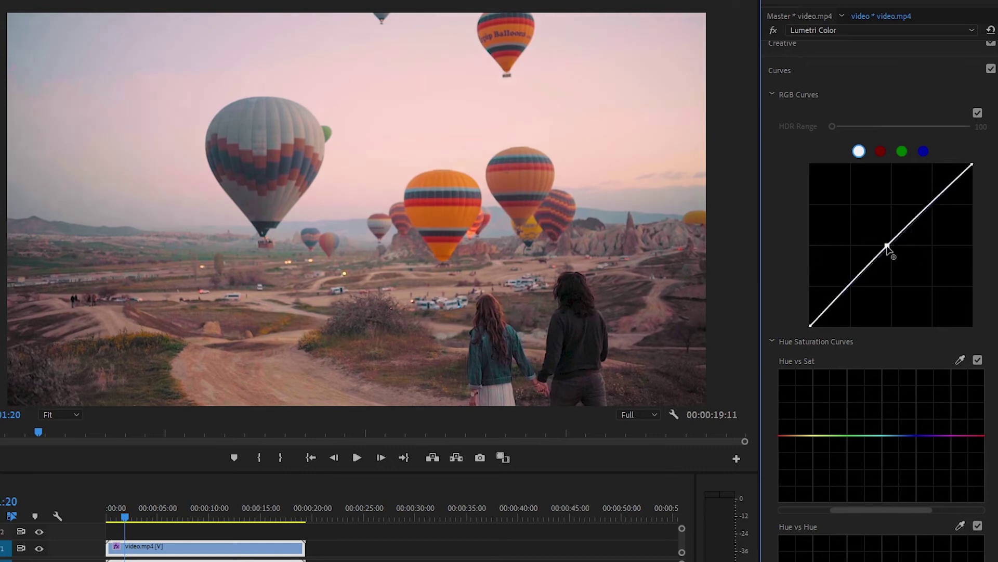
pyautogui.moveTo(891, 246)
pyautogui.mouseDown()
pyautogui.moveTo(876, 239)
pyautogui.moveTo(891, 246)
pyautogui.mouseUp()
pyautogui.press('Right')
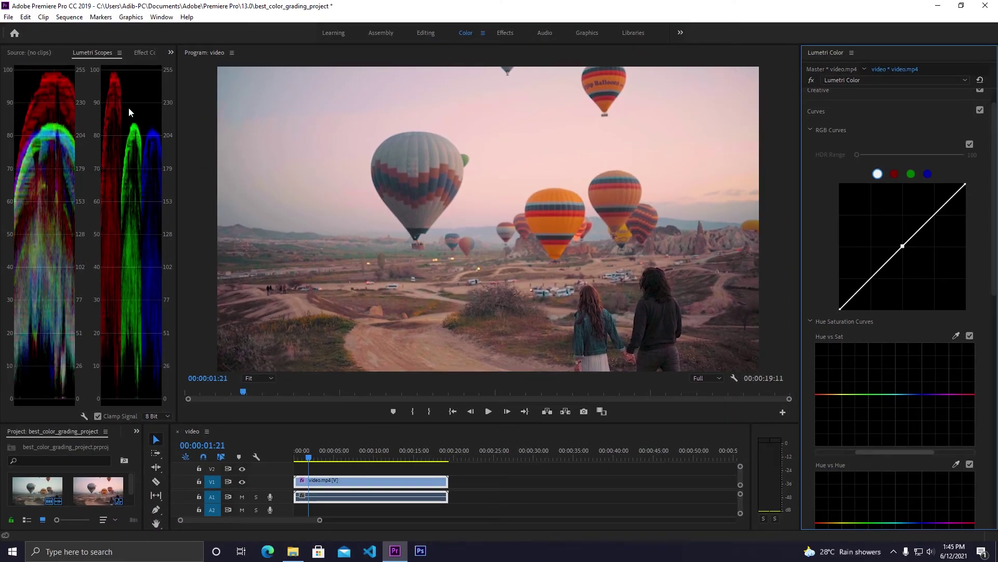
# - Add a control point near the midpoint of each of the red, green and blue RGB curves, keeping them close to the diagonal
pyautogui.click(895, 174)
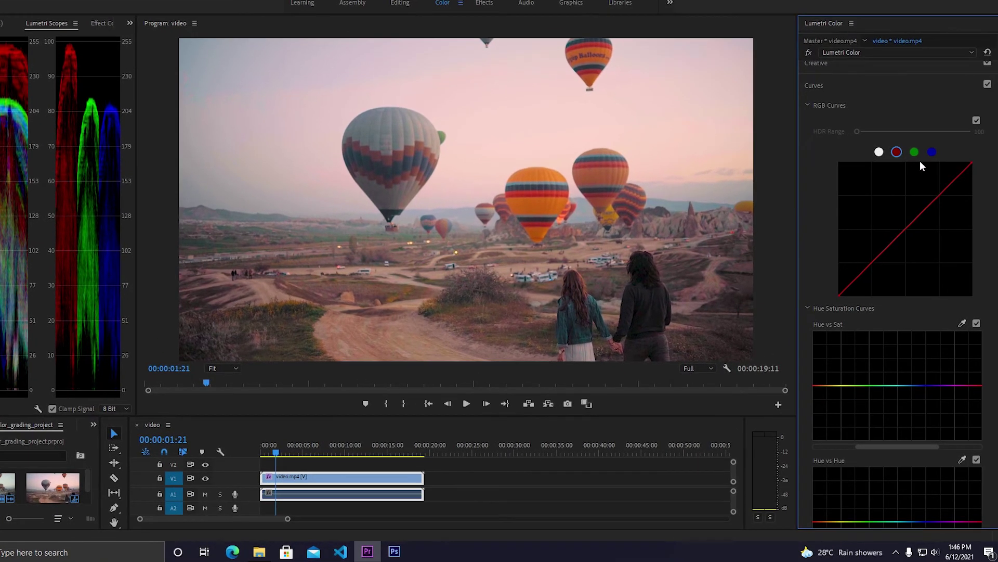
pyautogui.click(915, 152)
pyautogui.click(933, 152)
pyautogui.click(898, 152)
pyautogui.moveTo(907, 234)
pyautogui.mouseDown()
pyautogui.moveTo(921, 256)
pyautogui.moveTo(908, 231)
pyautogui.mouseUp()
pyautogui.click(914, 152)
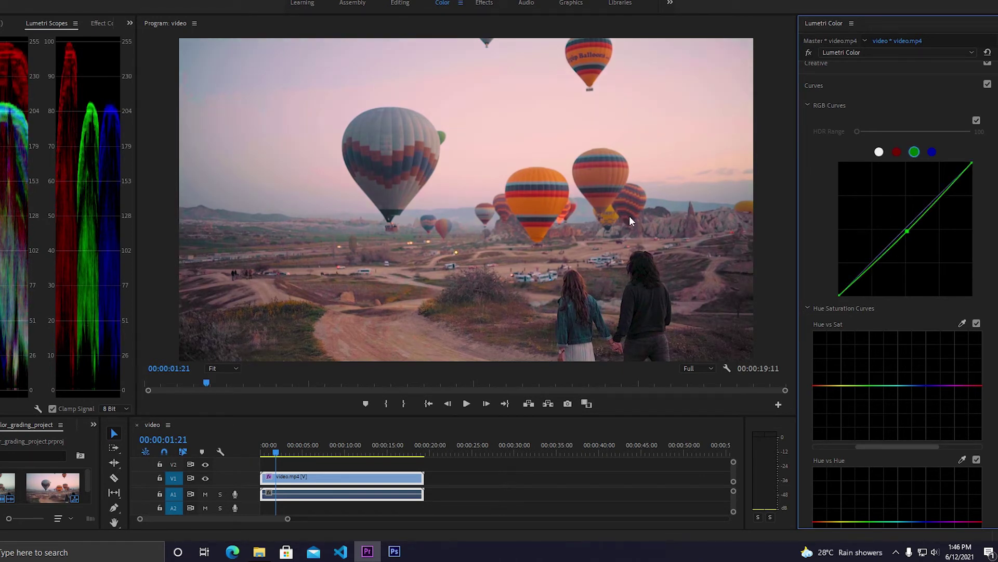
pyautogui.moveTo(908, 235); pyautogui.dragTo(907, 235)
pyautogui.click(932, 151)
pyautogui.moveTo(907, 237); pyautogui.dragTo(909, 235)
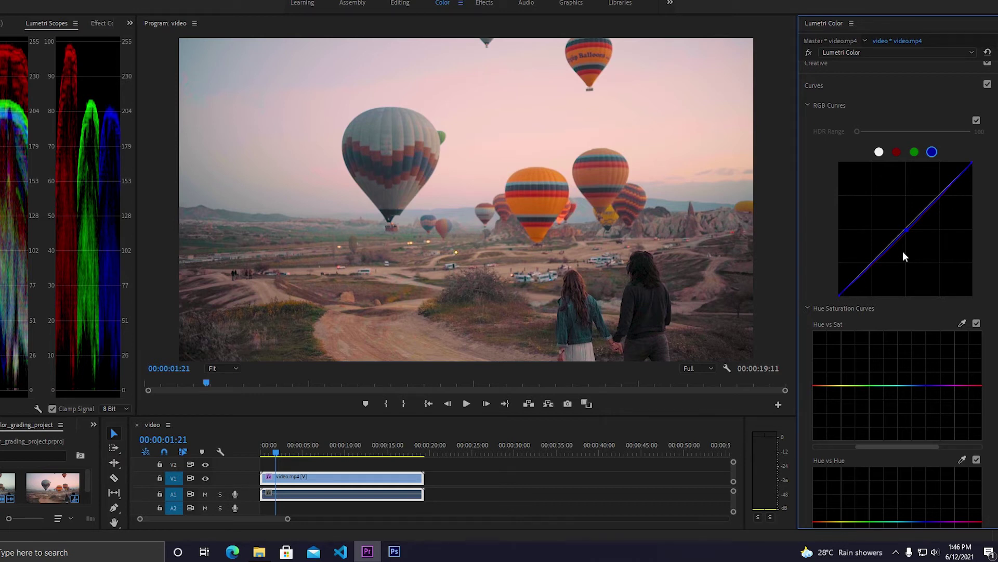
# - Add a shadow point and a highlight point to the blue curve, lowering the shadows and raising the highlights
pyautogui.moveTo(842, 299)
pyautogui.mouseDown()
pyautogui.moveTo(853, 296)
pyautogui.moveTo(840, 296)
pyautogui.mouseUp()
pyautogui.moveTo(842, 297)
pyautogui.mouseDown()
pyautogui.moveTo(886, 295)
pyautogui.moveTo(841, 296)
pyautogui.moveTo(838, 272)
pyautogui.moveTo(841, 295)
pyautogui.mouseUp()
pyautogui.click(875, 262)
pyautogui.moveTo(940, 198); pyautogui.dragTo(936, 190)
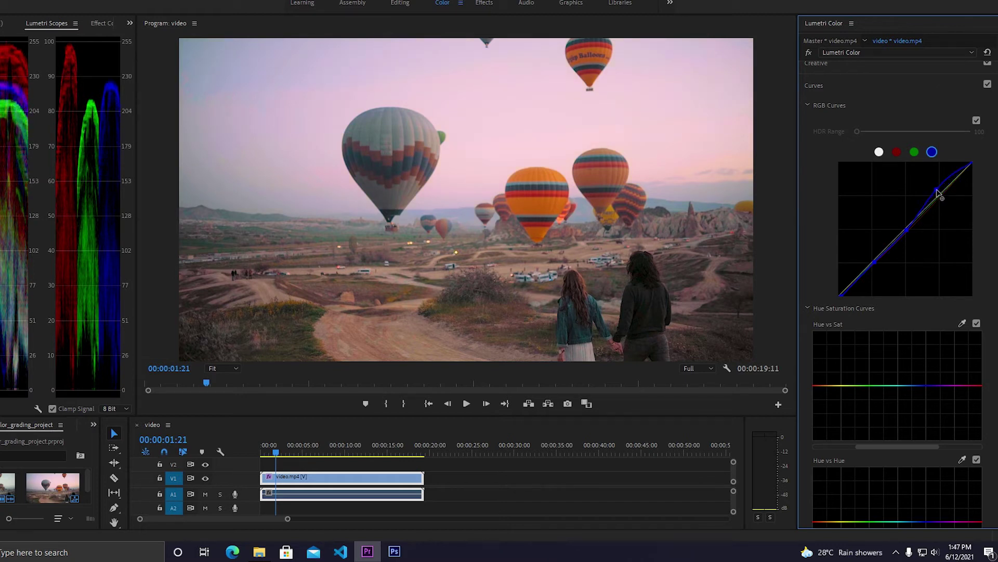
pyautogui.moveTo(876, 263); pyautogui.dragTo(878, 267)
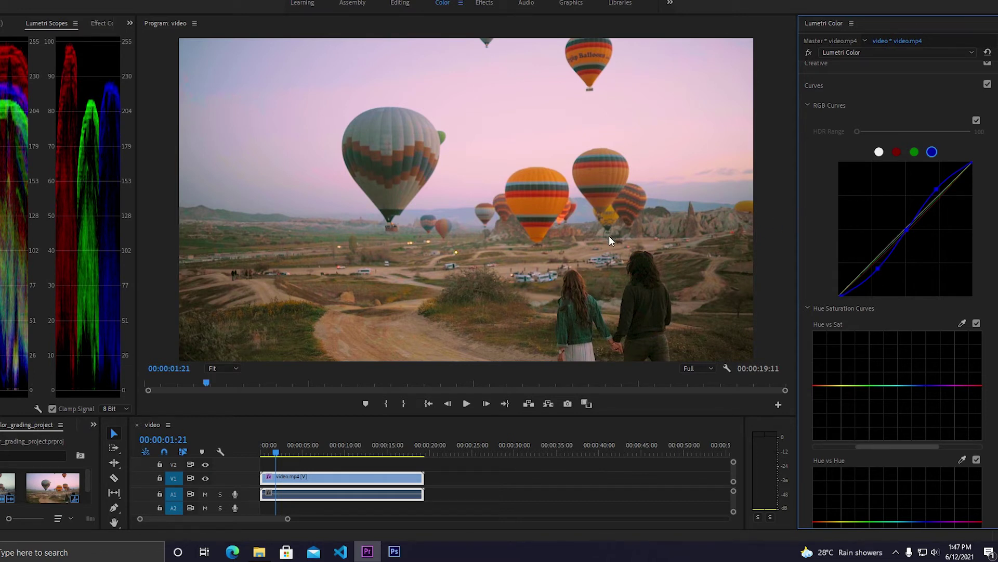
# - Try a strong highlight boost on the blue curve and adjust its points to a gentle S-curve
pyautogui.moveTo(879, 268); pyautogui.dragTo(876, 266)
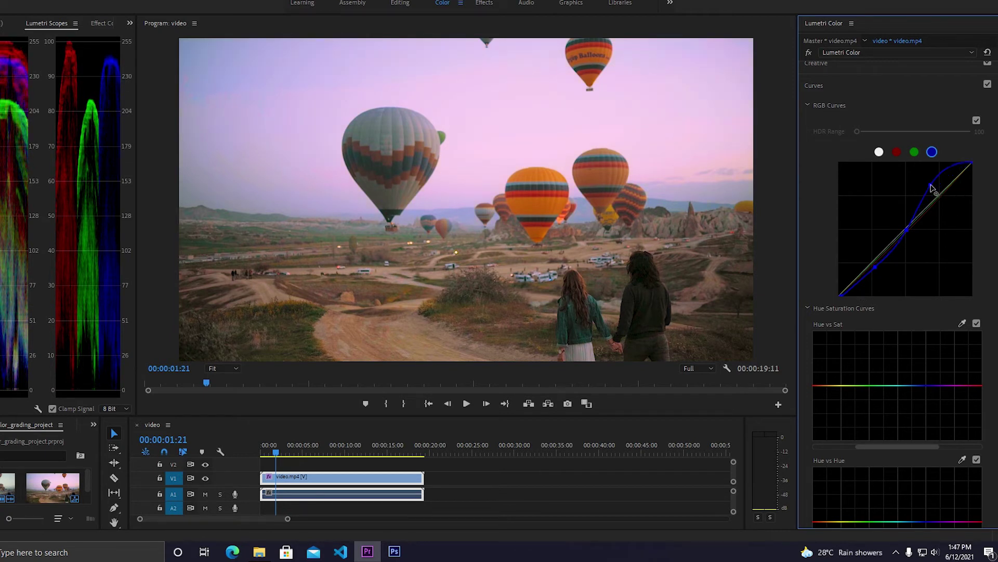
pyautogui.moveTo(938, 194); pyautogui.dragTo(930, 184)
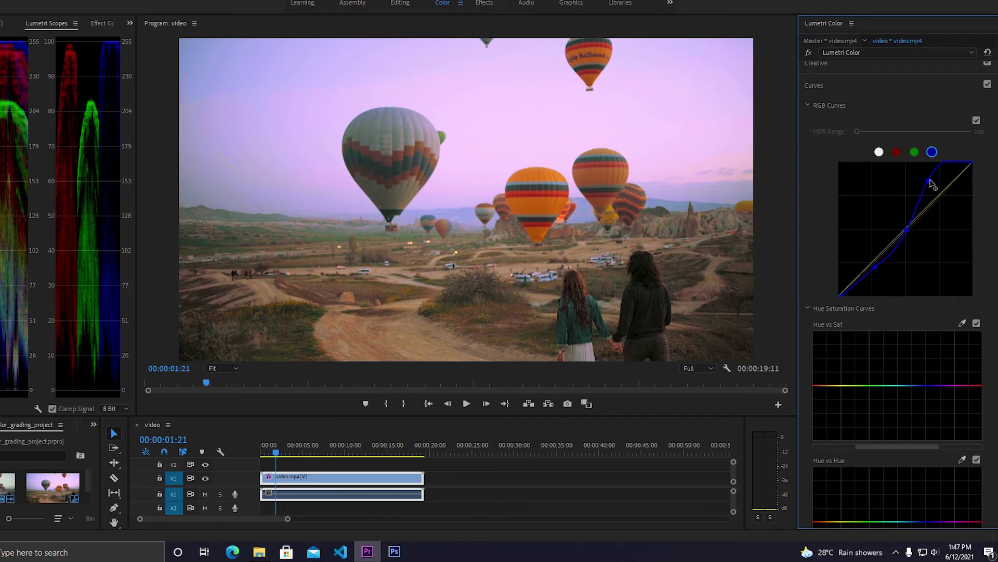
pyautogui.moveTo(931, 183); pyautogui.dragTo(935, 194)
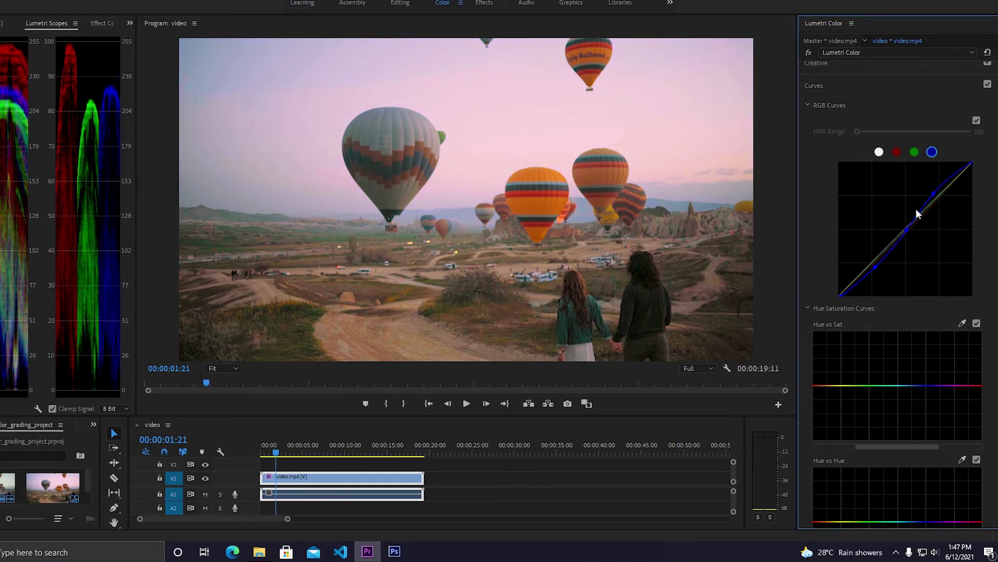
pyautogui.moveTo(875, 270)
pyautogui.mouseDown()
pyautogui.moveTo(865, 260)
pyautogui.moveTo(878, 271)
pyautogui.mouseUp()
pyautogui.moveTo(935, 197); pyautogui.dragTo(931, 193)
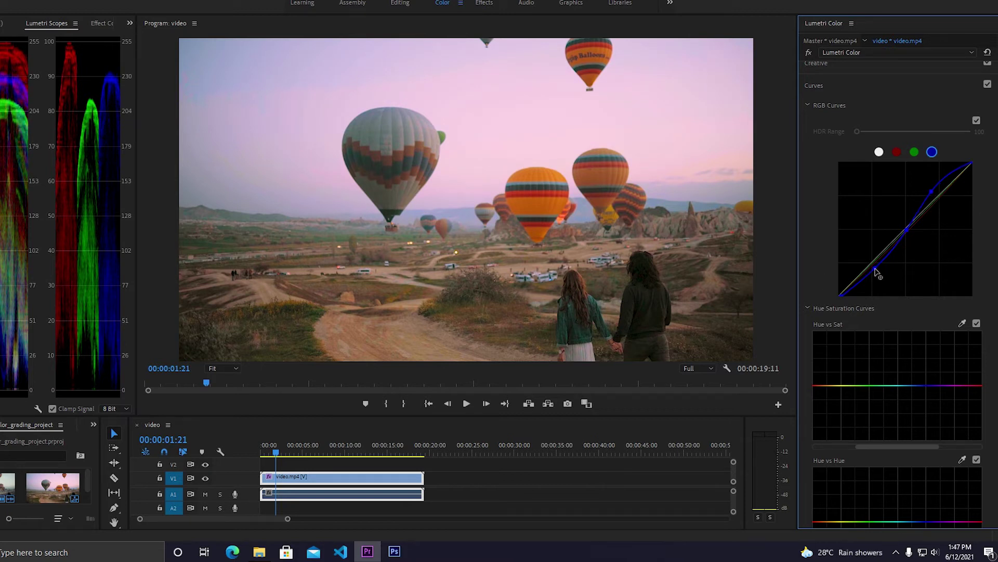
pyautogui.moveTo(933, 192); pyautogui.dragTo(931, 194)
# - Sample the woman's jacket and the orange balloon to add control points to the Hue vs Sat curve
pyautogui.scroll(-3, 848, 157)
pyautogui.scroll(-2, 847, 155)
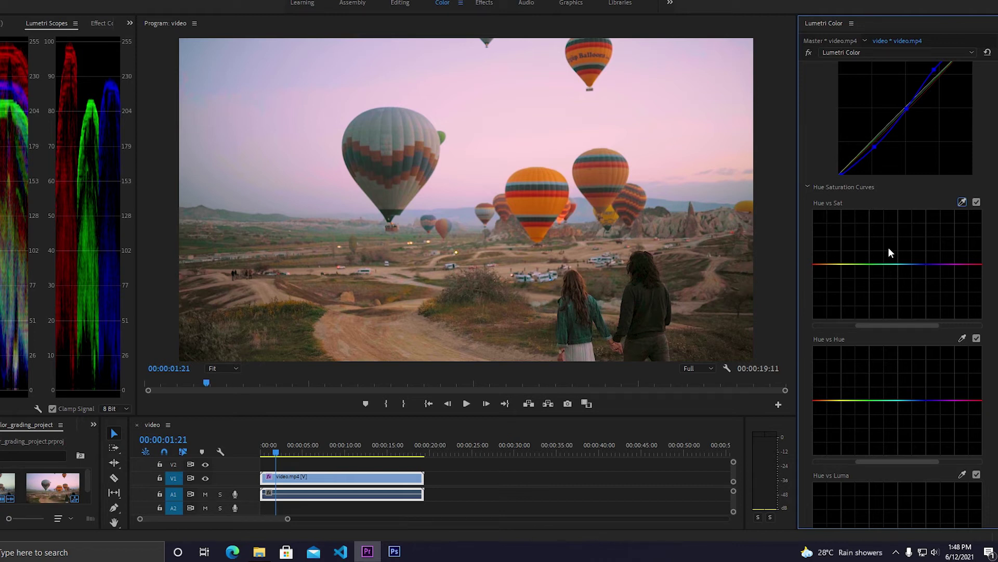
pyautogui.click(963, 203)
pyautogui.click(574, 330)
pyautogui.click(962, 201)
pyautogui.click(540, 215)
# - Try desaturating the greens on the Hue vs Sat curve, and raise its green and orange points above the baseline
pyautogui.moveTo(828, 265); pyautogui.dragTo(832, 260)
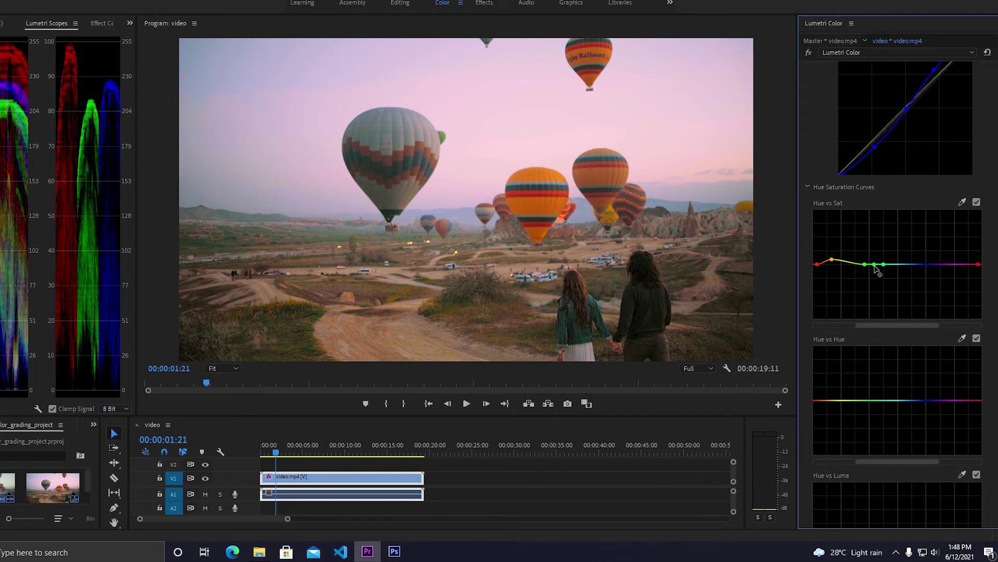
pyautogui.moveTo(875, 264); pyautogui.dragTo(872, 327)
pyautogui.moveTo(872, 317); pyautogui.dragTo(872, 229)
pyautogui.moveTo(832, 259)
pyautogui.mouseDown()
pyautogui.moveTo(830, 234)
pyautogui.moveTo(832, 266)
pyautogui.moveTo(831, 252)
pyautogui.mouseUp()
# - Sample the large gray balloon on the Hue vs Hue curve, try its center point, and leave it at the baseline
pyautogui.scroll(-1, 856, 332)
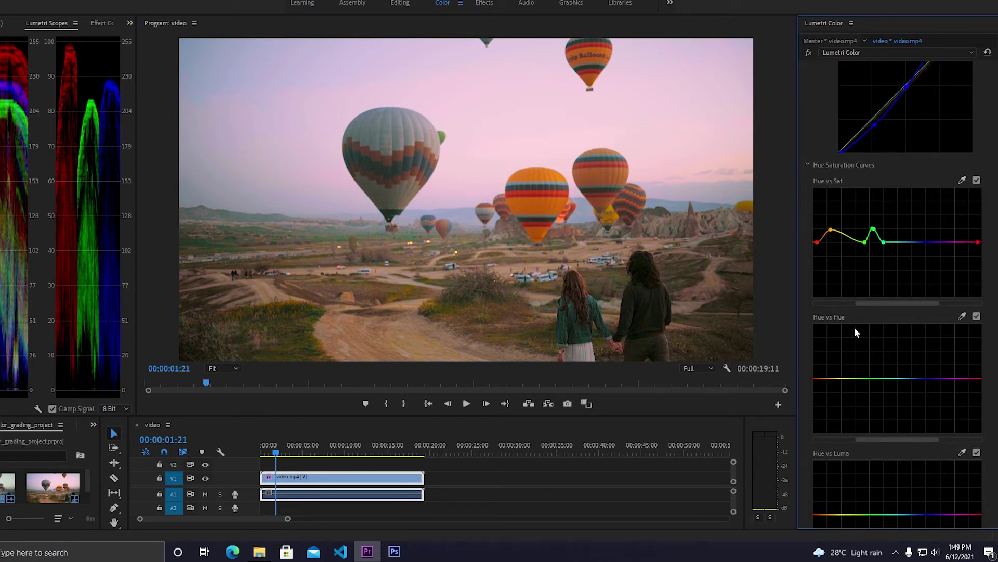
pyautogui.click(963, 316)
pyautogui.click(393, 143)
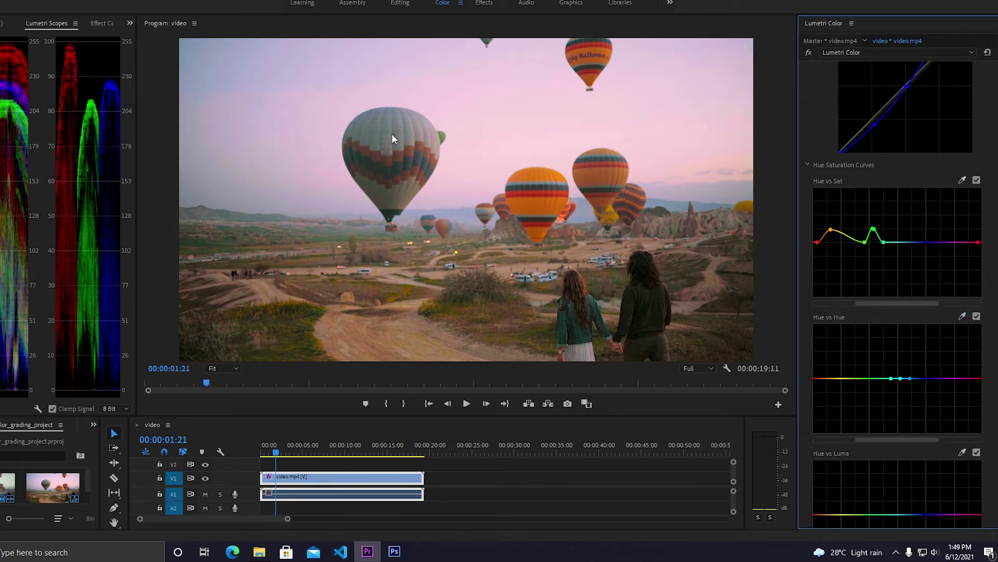
pyautogui.click(902, 379)
pyautogui.moveTo(902, 381)
pyautogui.mouseDown()
pyautogui.moveTo(902, 341)
pyautogui.moveTo(901, 429)
pyautogui.moveTo(904, 364)
pyautogui.moveTo(903, 379)
pyautogui.mouseUp()
# - Review the settings made in the Basic Correction, Creative and Curves sections of the Lumetri Color effect
pyautogui.scroll(-3, 859, 338)
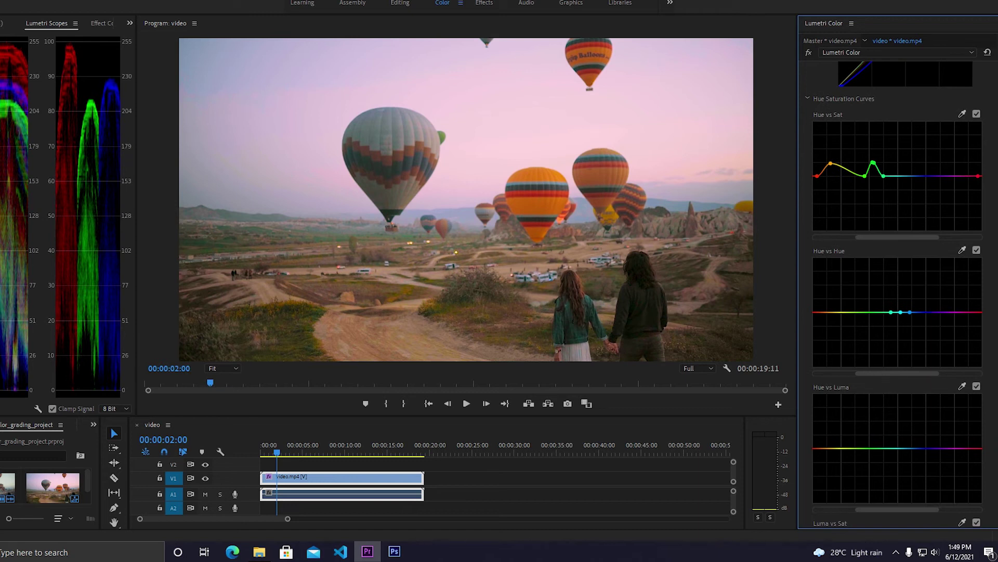
pyautogui.scroll(10, 891, 236)
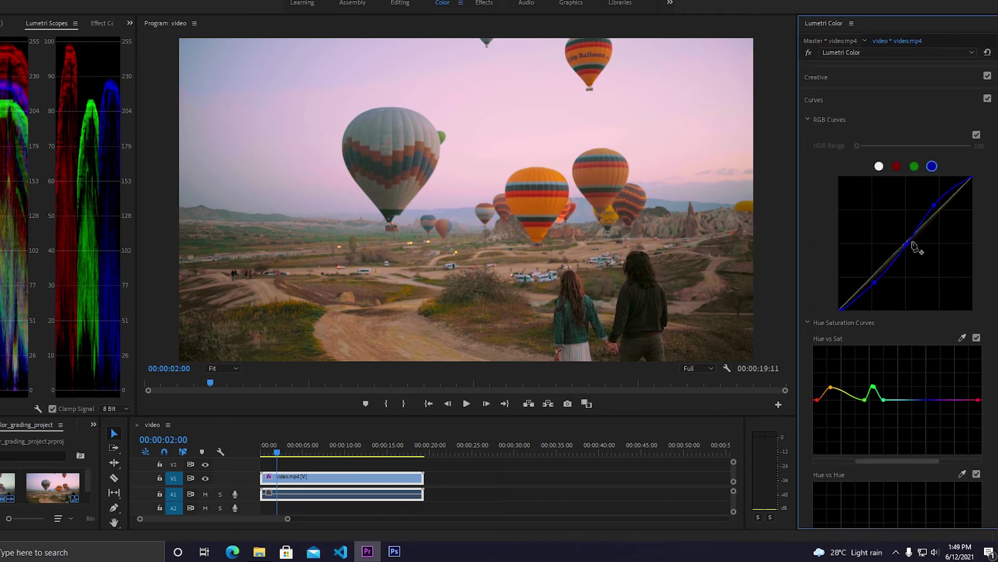
pyautogui.click(814, 99)
pyautogui.click(829, 78)
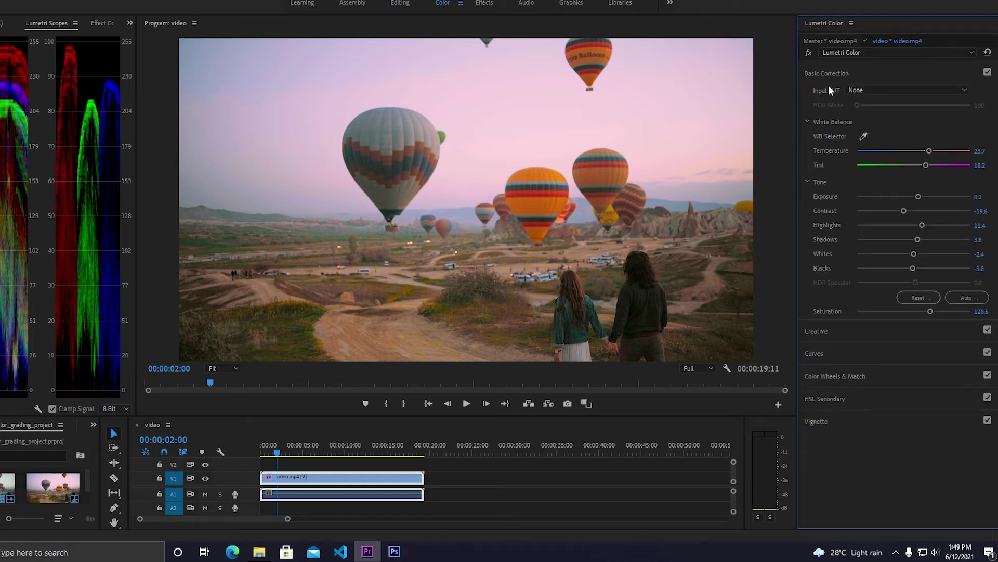
pyautogui.click(823, 329)
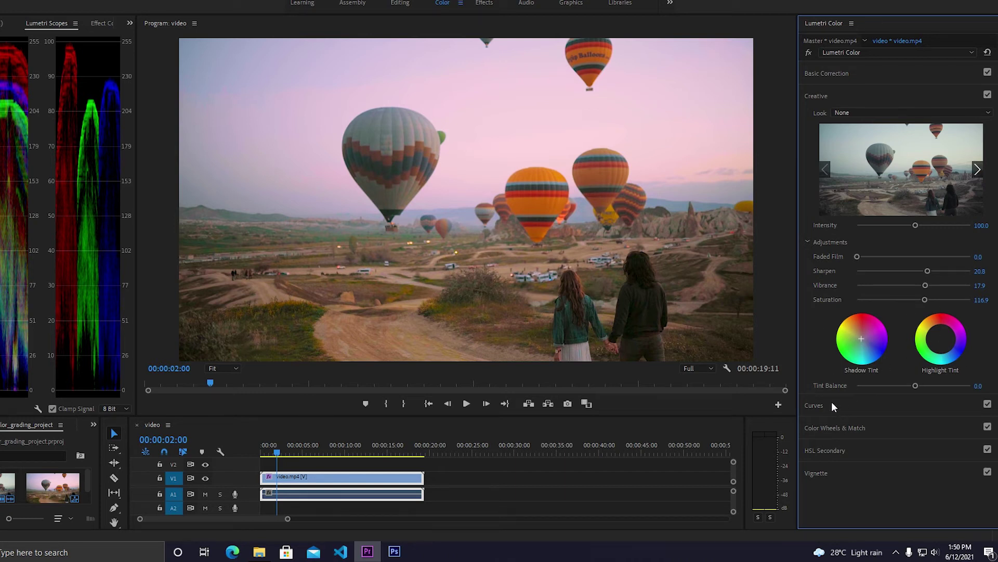
pyautogui.click(816, 409)
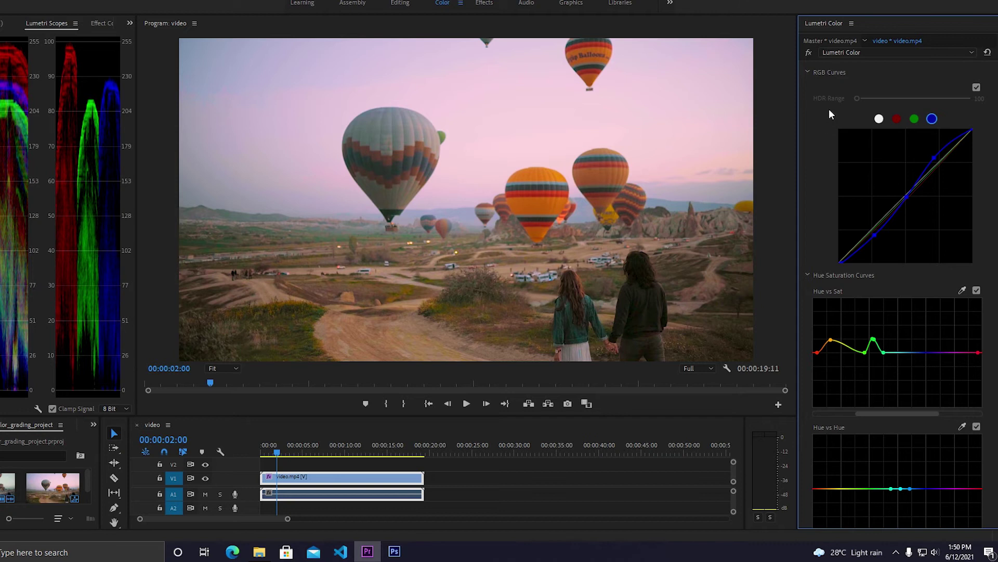
pyautogui.scroll(-4, 833, 160)
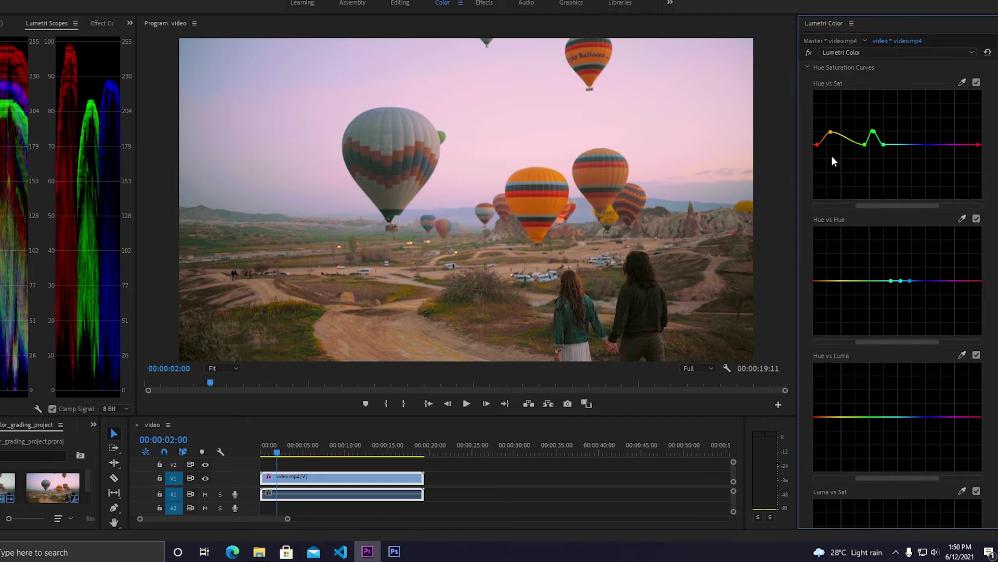
# - Collapse the RGB and Hue Saturation curves, and toggle the Lumetri Color effect to compare the clip before and after grading
pyautogui.click(807, 68)
pyautogui.click(809, 51)
pyautogui.click(809, 51)
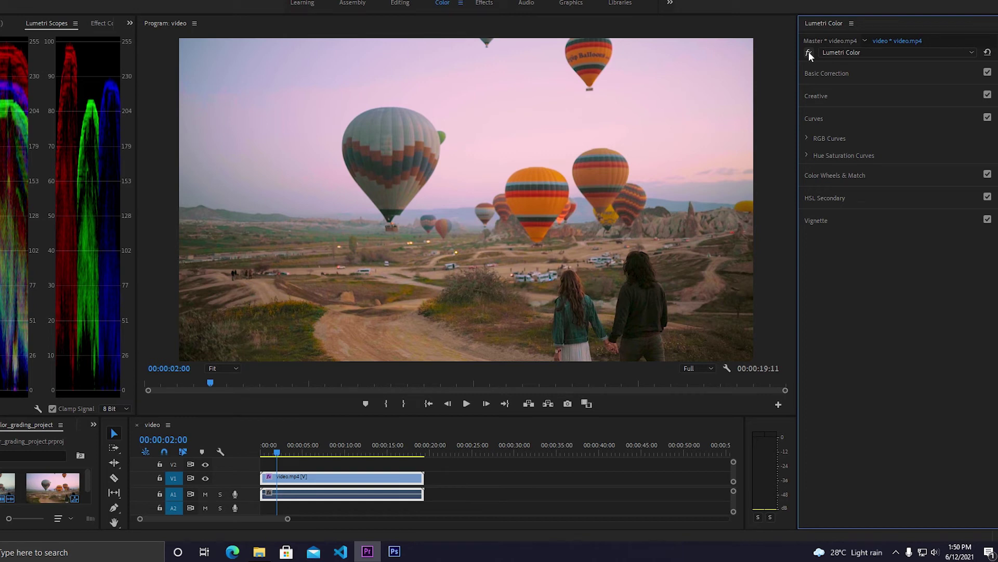
pyautogui.click(809, 52)
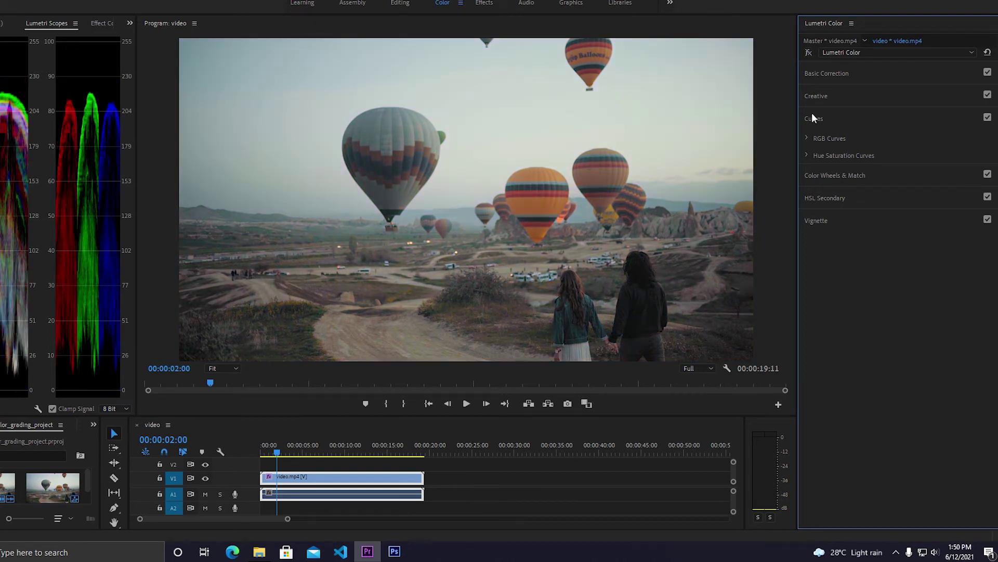
# - Turn the Lumetri Color effect back on, and use its color wheels to tint the shadows teal and the highlights red
pyautogui.click(807, 52)
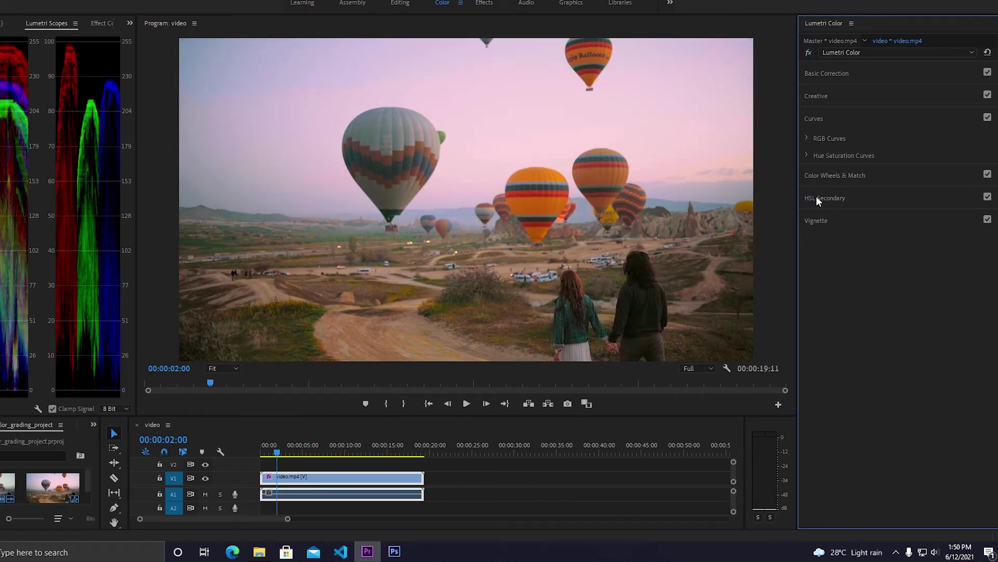
pyautogui.click(829, 176)
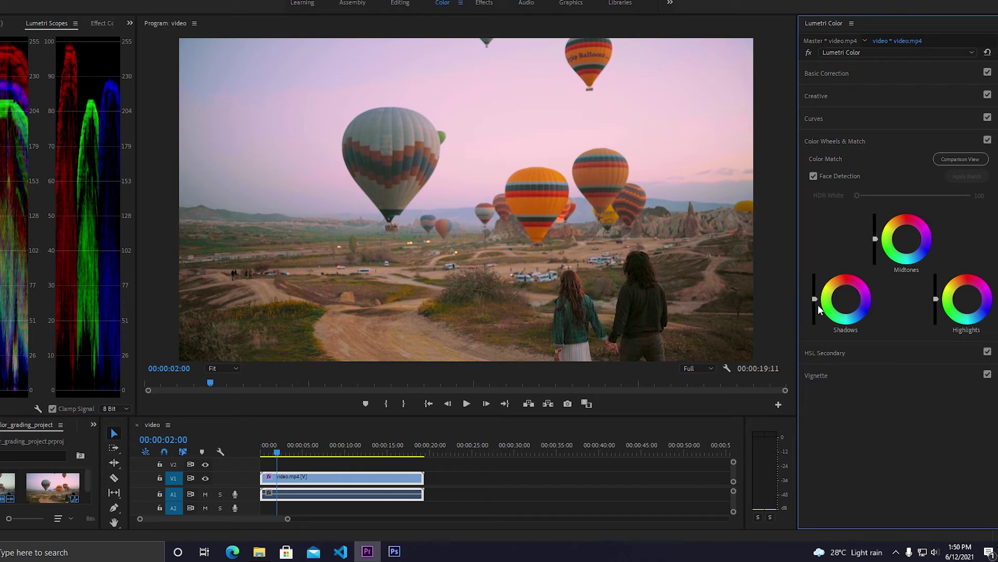
pyautogui.moveTo(832, 317); pyautogui.dragTo(838, 288)
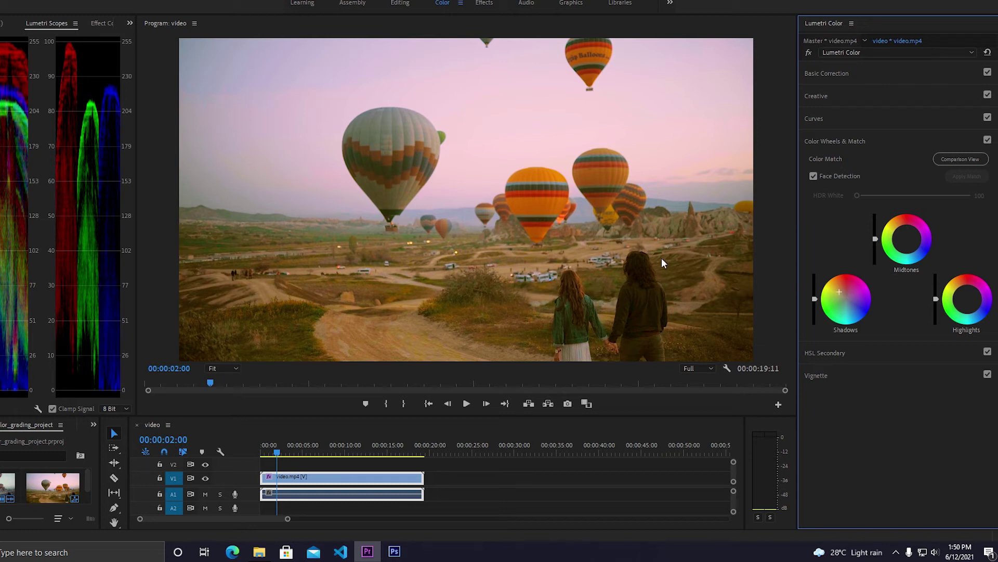
pyautogui.click(845, 298)
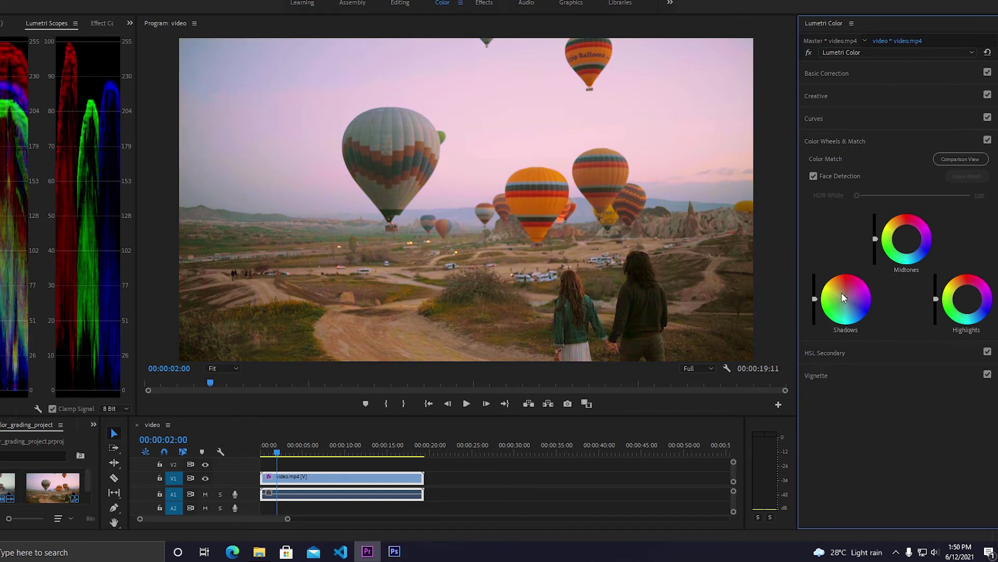
pyautogui.moveTo(850, 308); pyautogui.dragTo(849, 309)
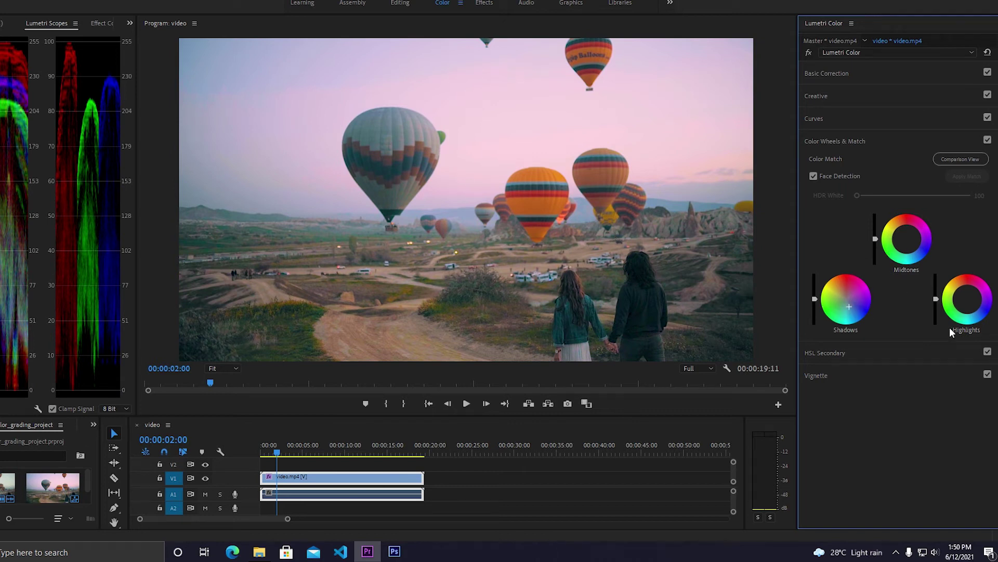
pyautogui.moveTo(960, 296); pyautogui.dragTo(965, 287)
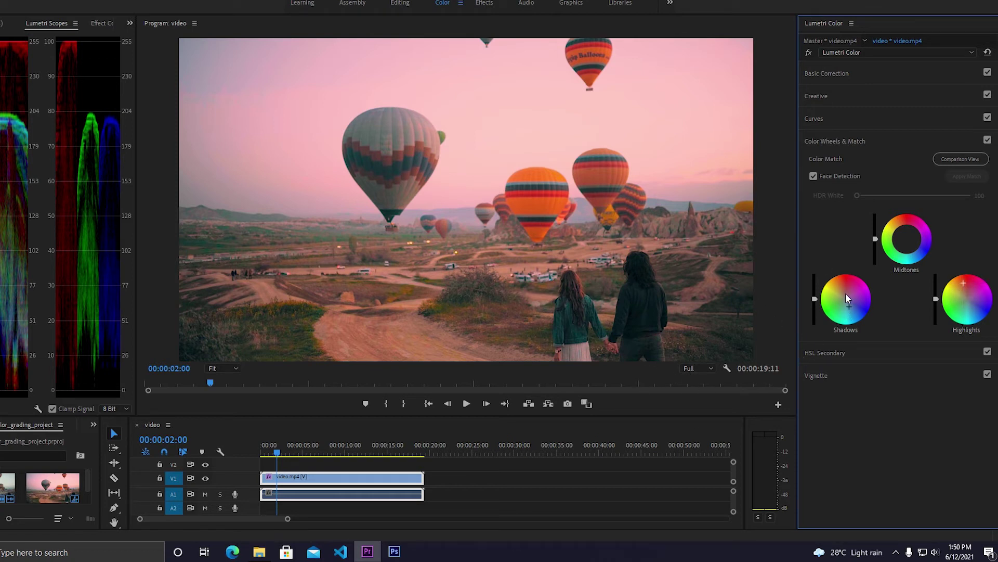
# - Darken the shadows slightly with their color wheel's brightness slider, and fine-tune the brightness of the midtones and highlights
pyautogui.click(874, 236)
pyautogui.moveTo(875, 240); pyautogui.dragTo(876, 239)
pyautogui.moveTo(815, 299); pyautogui.dragTo(814, 301)
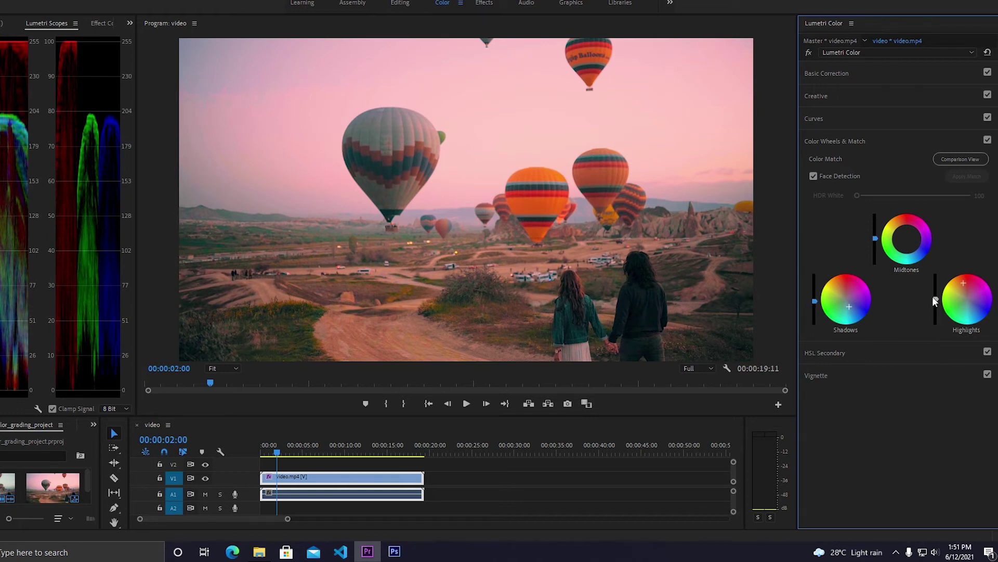
pyautogui.moveTo(936, 300); pyautogui.dragTo(936, 300)
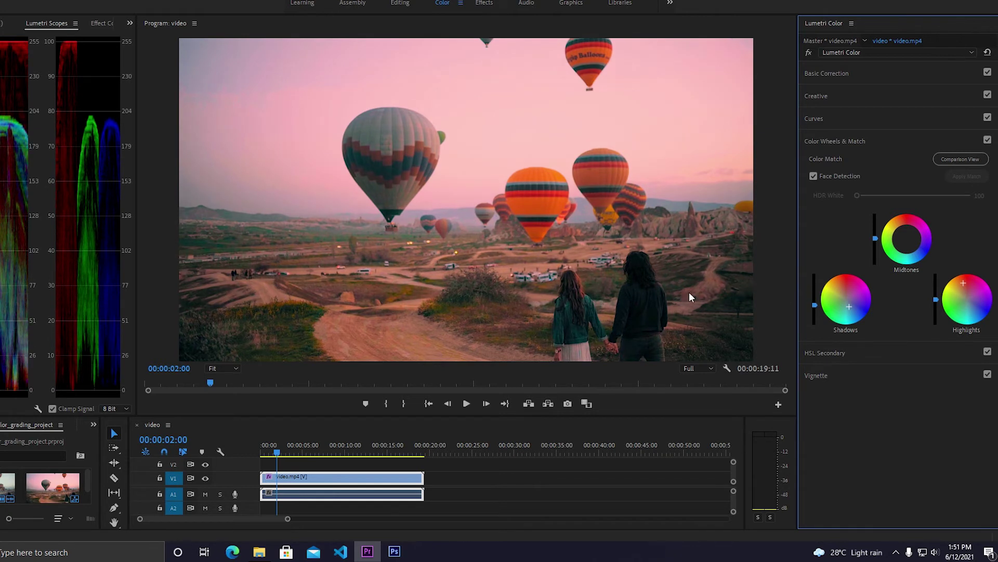
pyautogui.moveTo(814, 306); pyautogui.dragTo(815, 302)
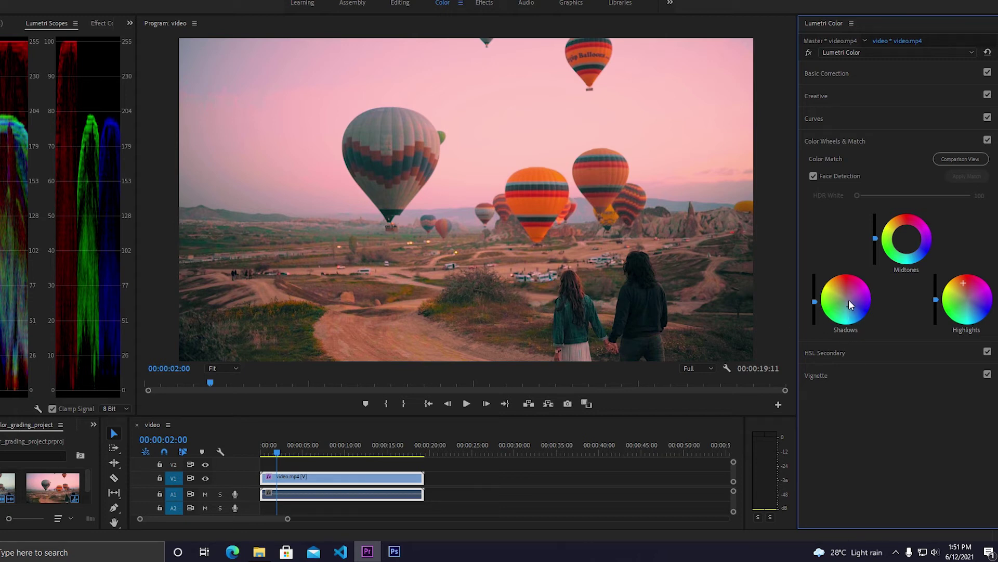
# - Bring the tints on the Shadows and Highlights color wheels back close to neutral, and review the Color Wheels & Match settings
pyautogui.moveTo(849, 306); pyautogui.dragTo(855, 314)
pyautogui.moveTo(965, 306); pyautogui.dragTo(969, 305)
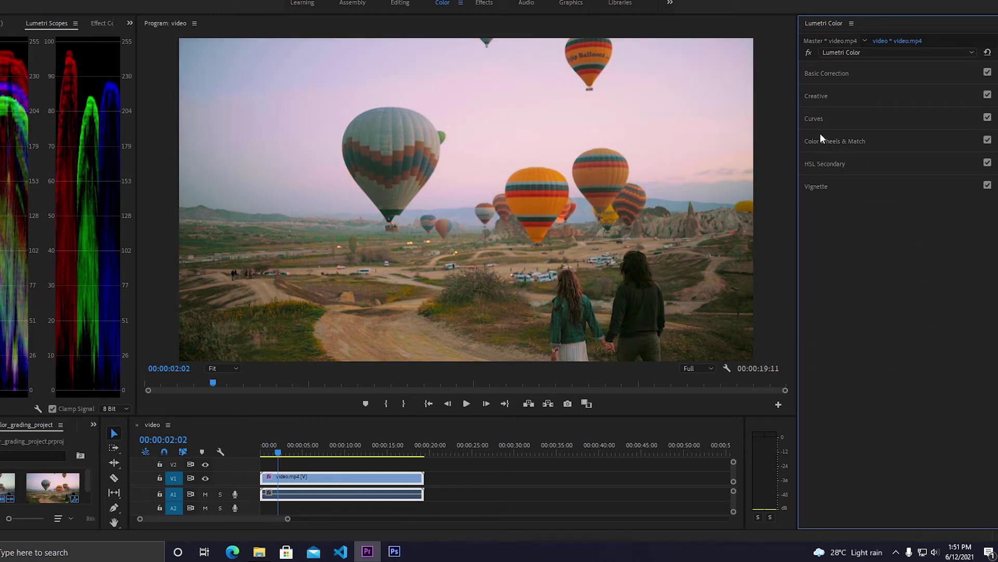
pyautogui.click(822, 141)
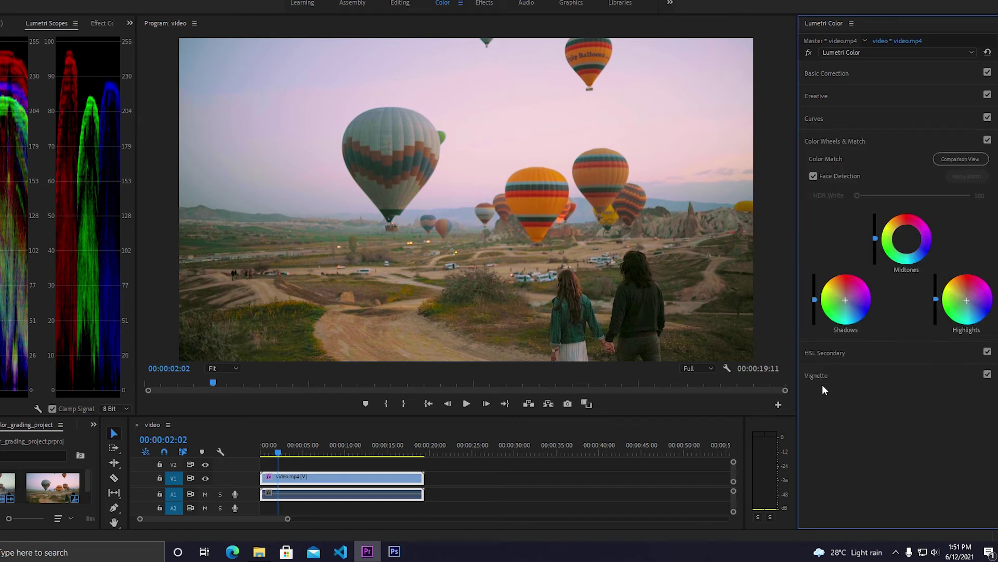
# - Set the vignette to Amount -3.0, Midpoint 36.2, Roundness -16.9 and Feather 62.3, and disable the Vignette section
pyautogui.click(820, 375)
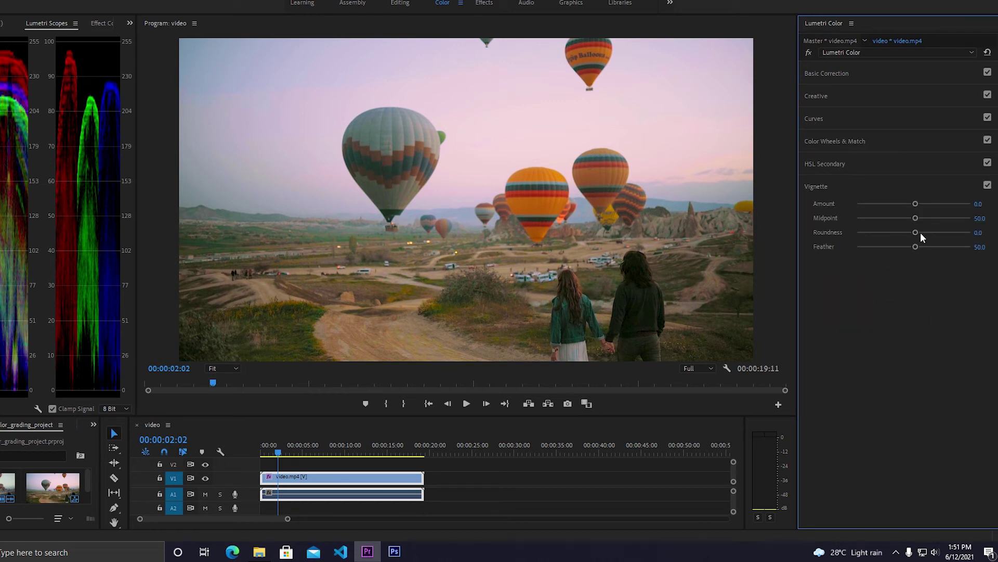
pyautogui.moveTo(910, 203); pyautogui.dragTo(845, 207)
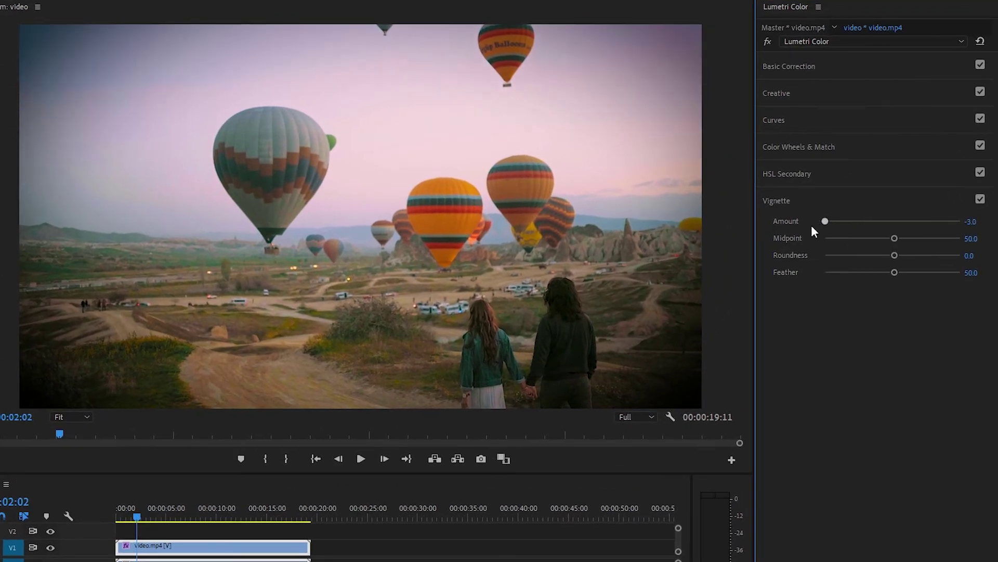
pyautogui.moveTo(922, 222); pyautogui.dragTo(834, 226)
pyautogui.moveTo(868, 238); pyautogui.dragTo(903, 282)
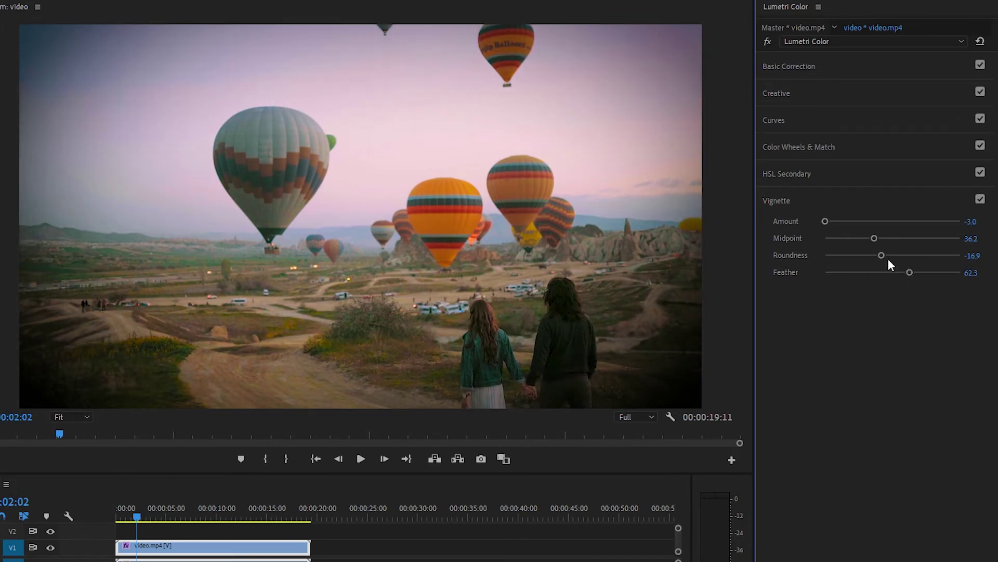
pyautogui.click(981, 200)
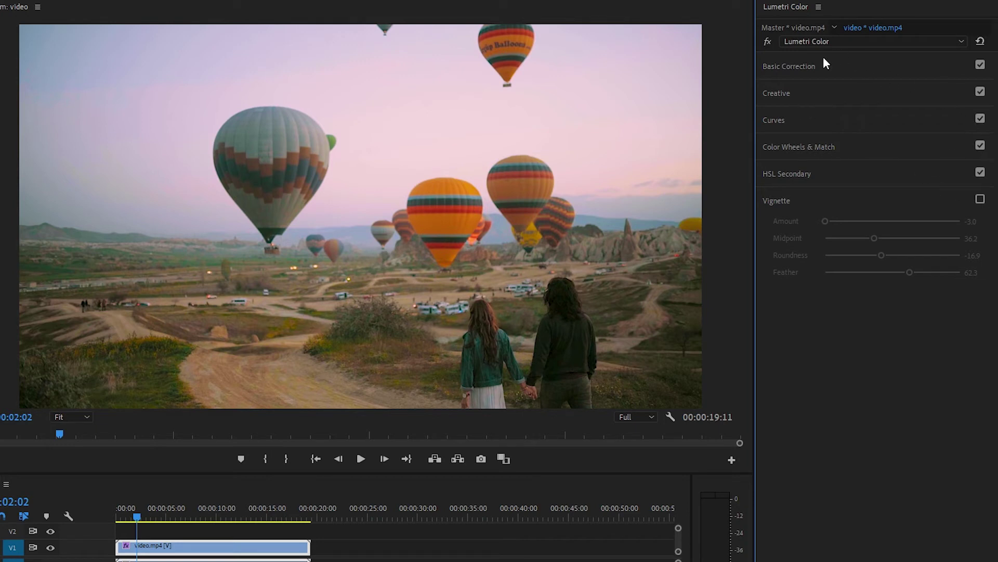
# - Toggle the whole Lumetri Color grade repeatedly, at normal and enlarged preview size, to compare the original and graded clip
pyautogui.click(767, 41)
pyautogui.click(767, 41)
pyautogui.click(768, 45)
pyautogui.click(768, 45)
pyautogui.moveTo(579, 479); pyautogui.dragTo(579, 534)
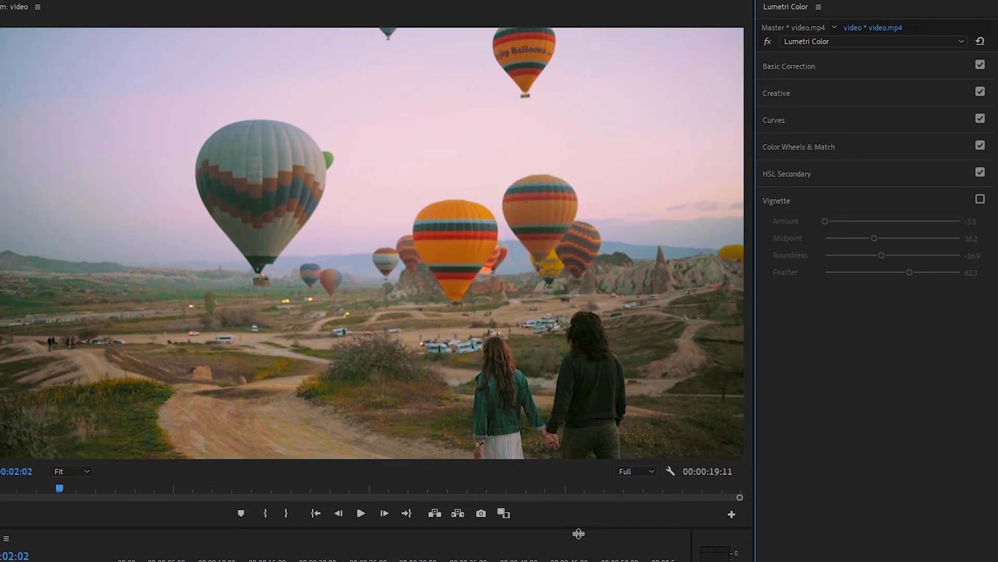
pyautogui.click(768, 43)
pyautogui.click(768, 42)
pyautogui.click(768, 43)
pyautogui.click(768, 42)
pyautogui.moveTo(437, 530); pyautogui.dragTo(441, 250)
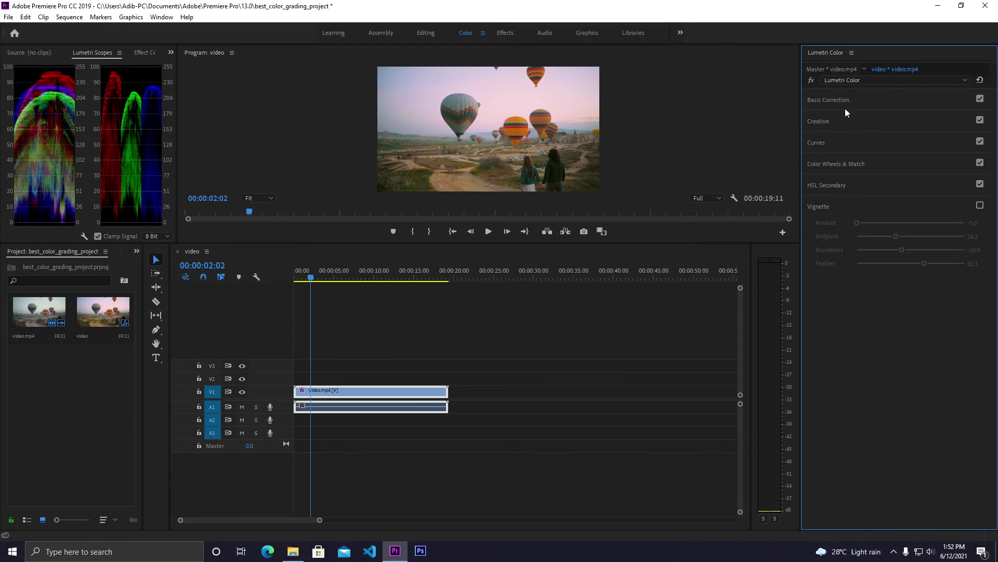
pyautogui.moveTo(802, 238); pyautogui.dragTo(799, 237)
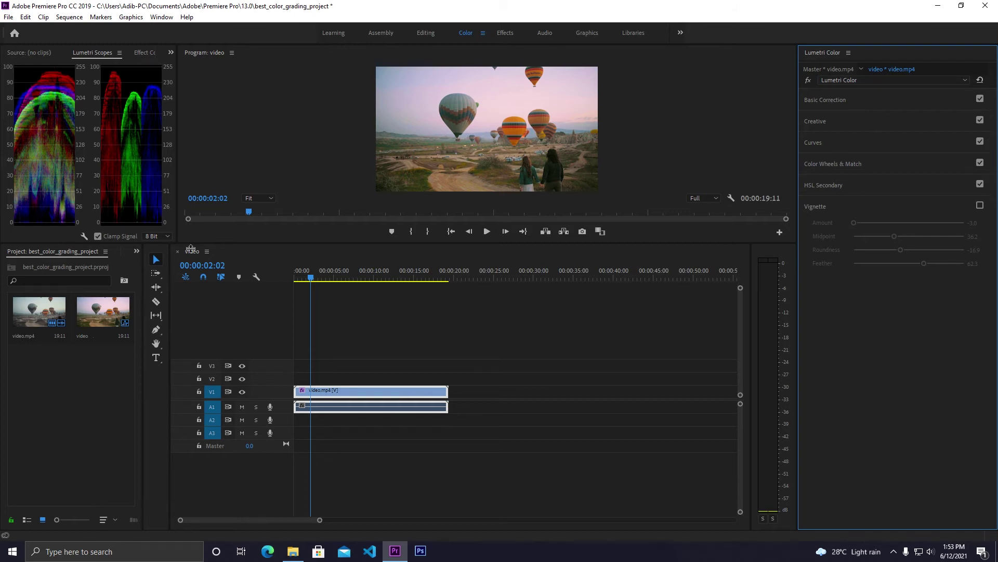
# - Show the clip's Effect Controls in place of the scopes, and enlarge their area to reveal the Lumetri Color effect
pyautogui.click(171, 53)
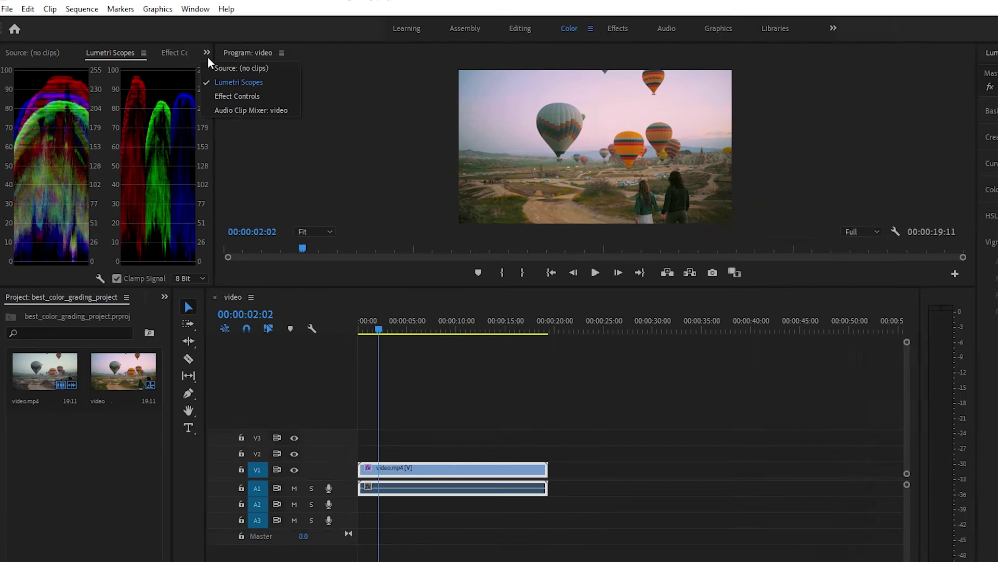
pyautogui.click(207, 54)
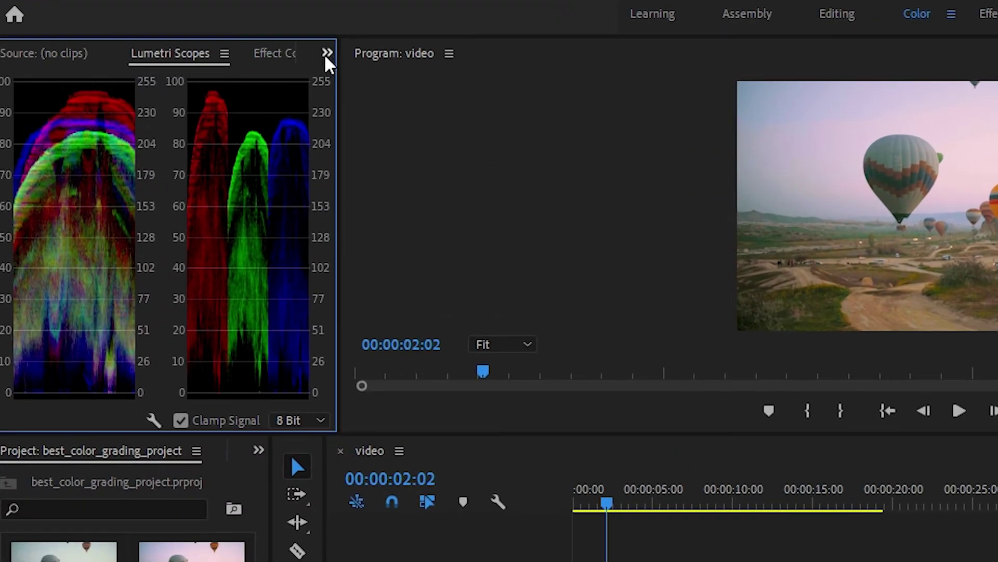
pyautogui.click(207, 54)
pyautogui.click(237, 96)
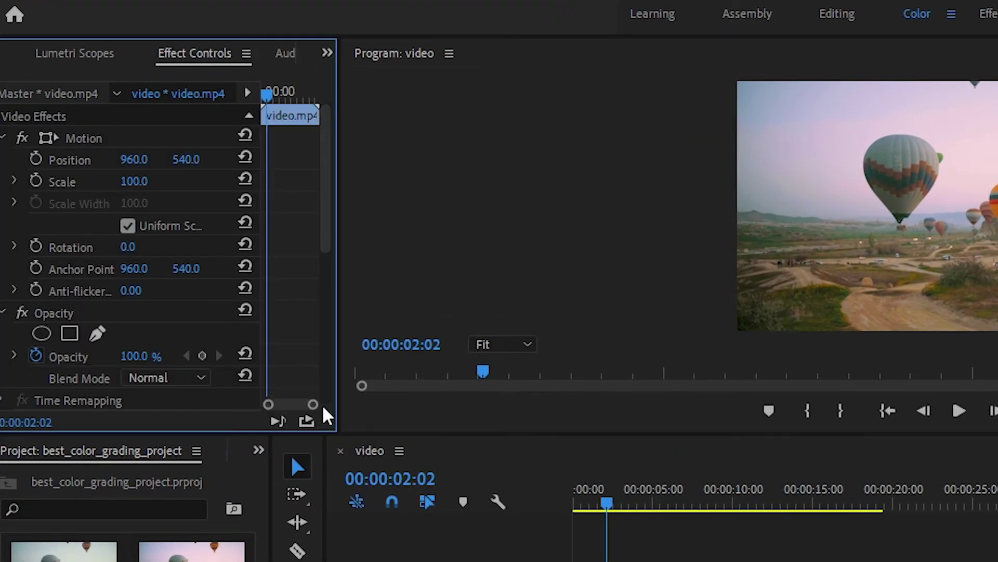
pyautogui.moveTo(345, 281); pyautogui.dragTo(386, 307)
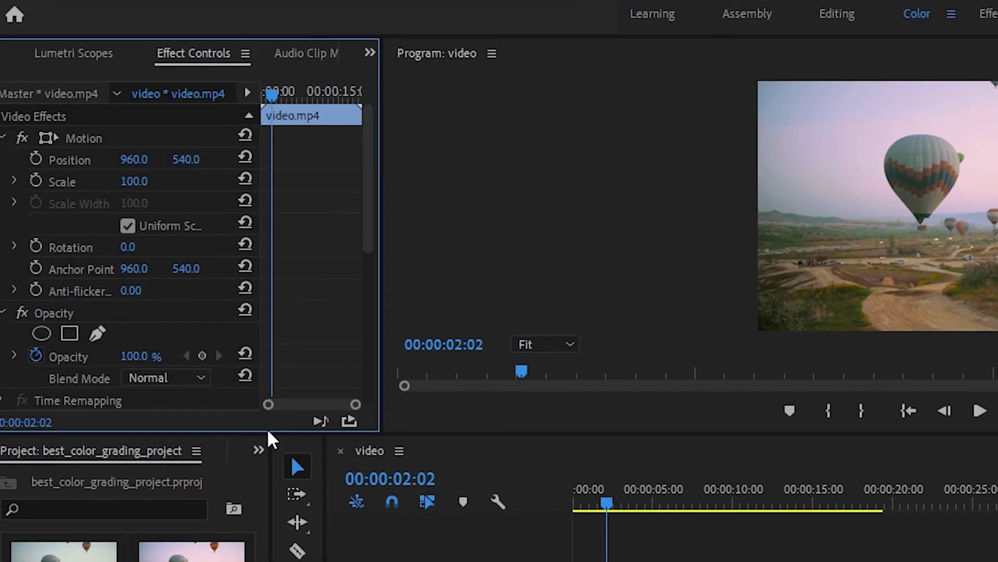
pyautogui.moveTo(279, 429); pyautogui.dragTo(208, 561)
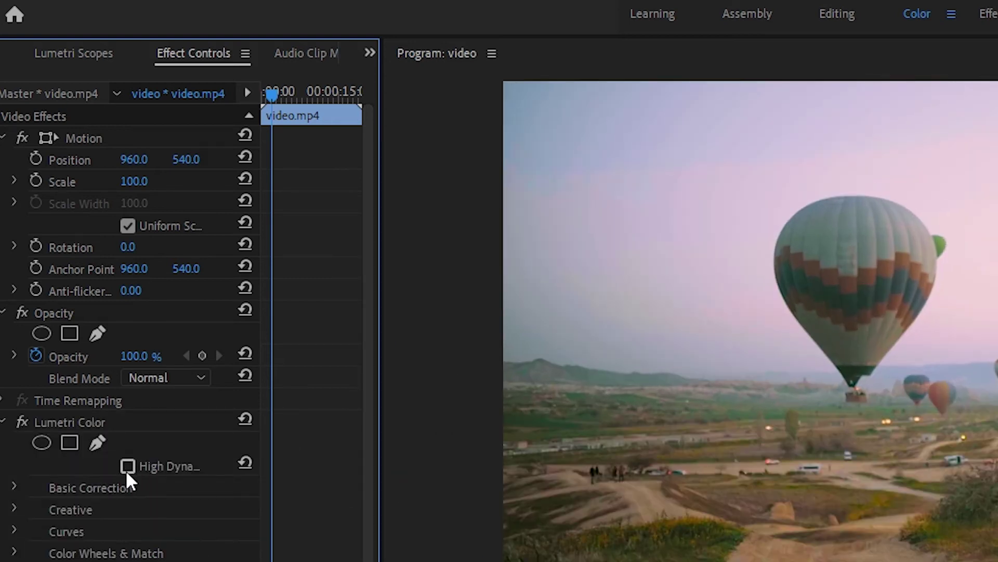
# - Save the clip's Lumetri Color effect as a preset named movie_preset, with the type Scale
pyautogui.scroll(-1, 77, 361)
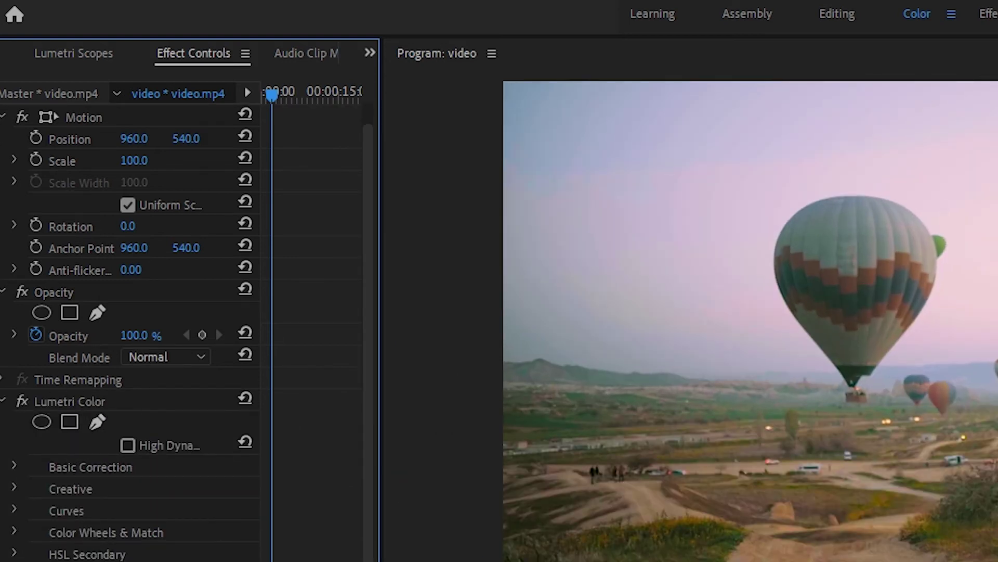
pyautogui.click(72, 401)
pyautogui.rightClick(65, 399)
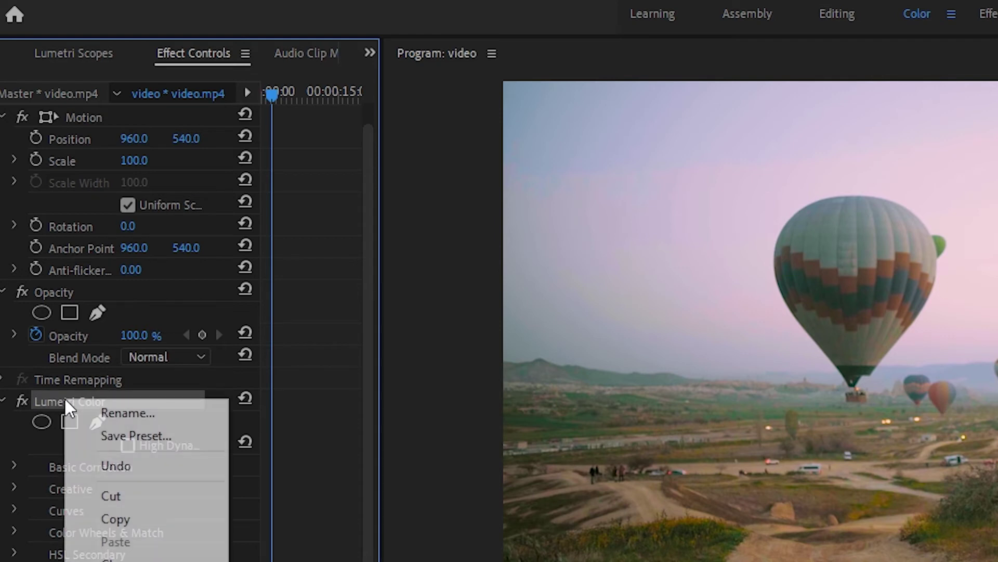
pyautogui.click(117, 436)
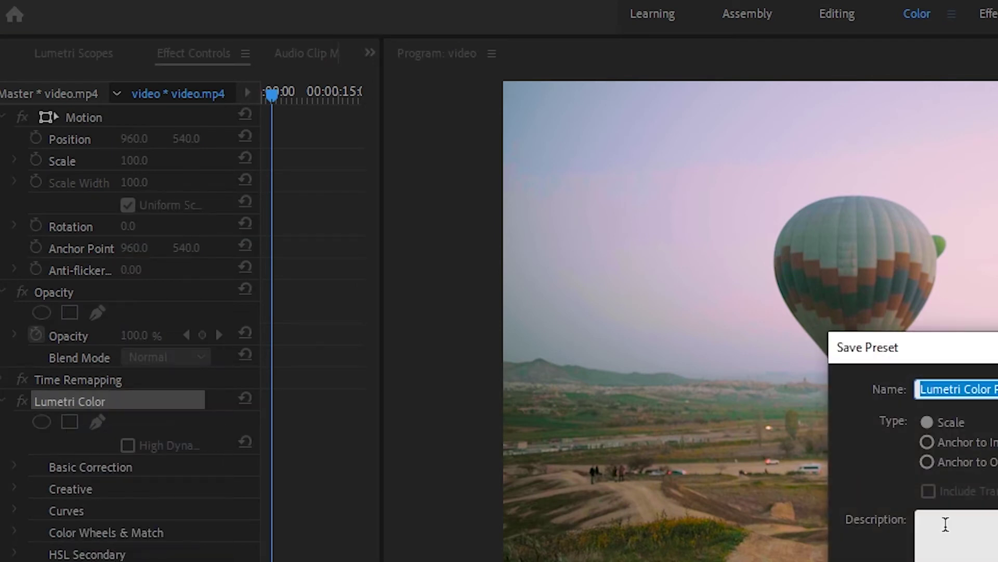
pyautogui.write('movie_preset')
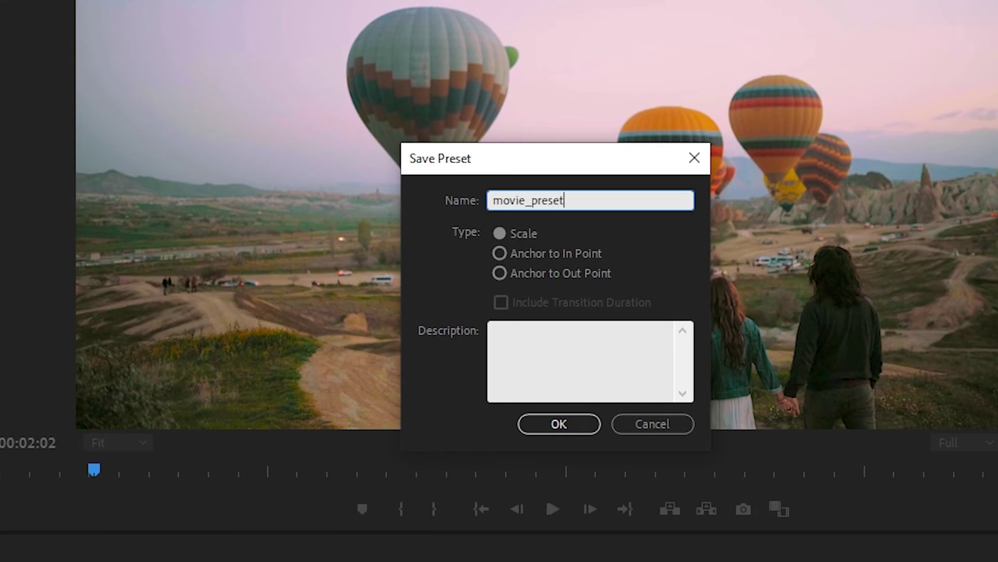
pyautogui.click(557, 430)
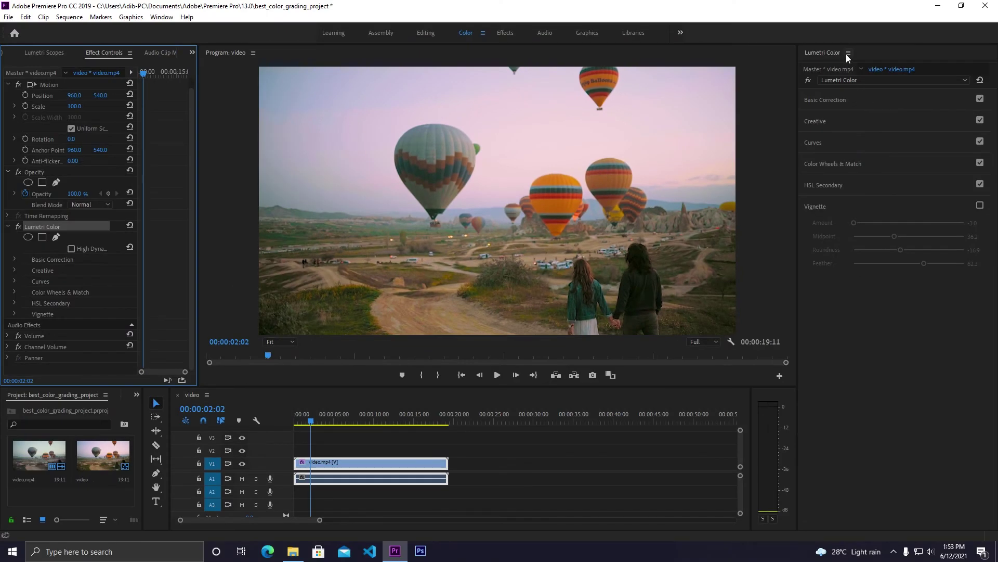
# - Check the preset and export options of Lumetri Color, and locate the saved movie_preset among the effect presets
pyautogui.click(847, 53)
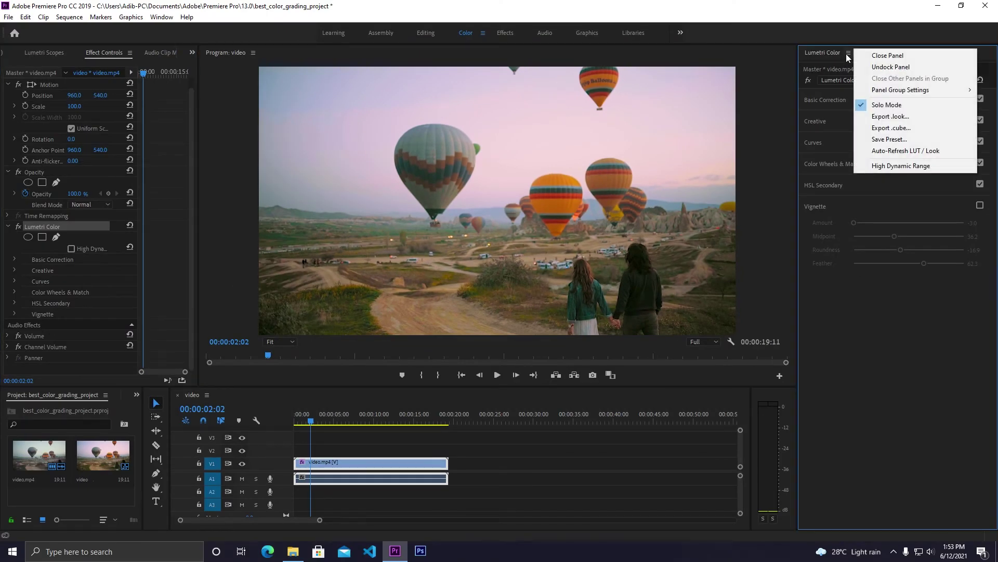
pyautogui.click(854, 277)
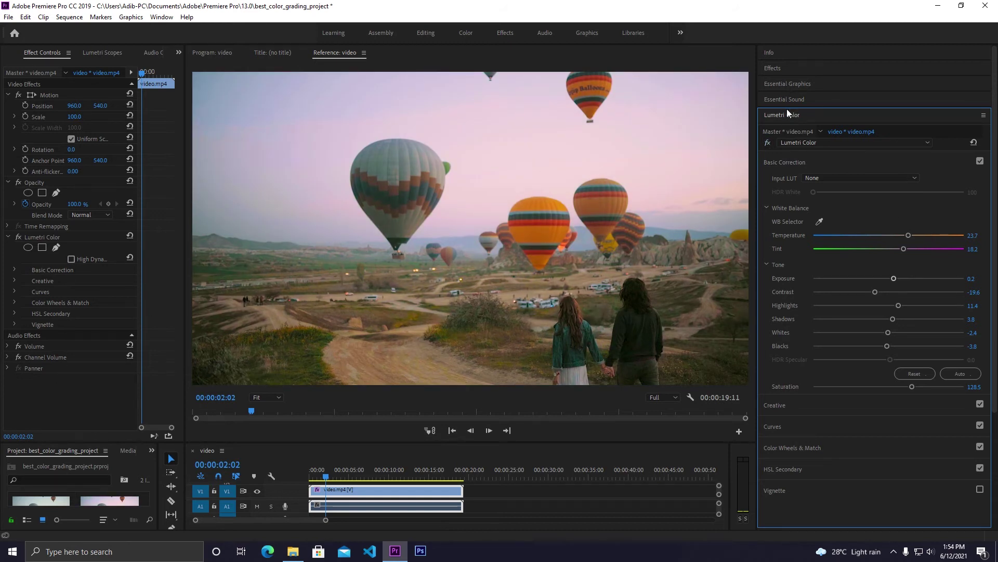
pyautogui.click(774, 67)
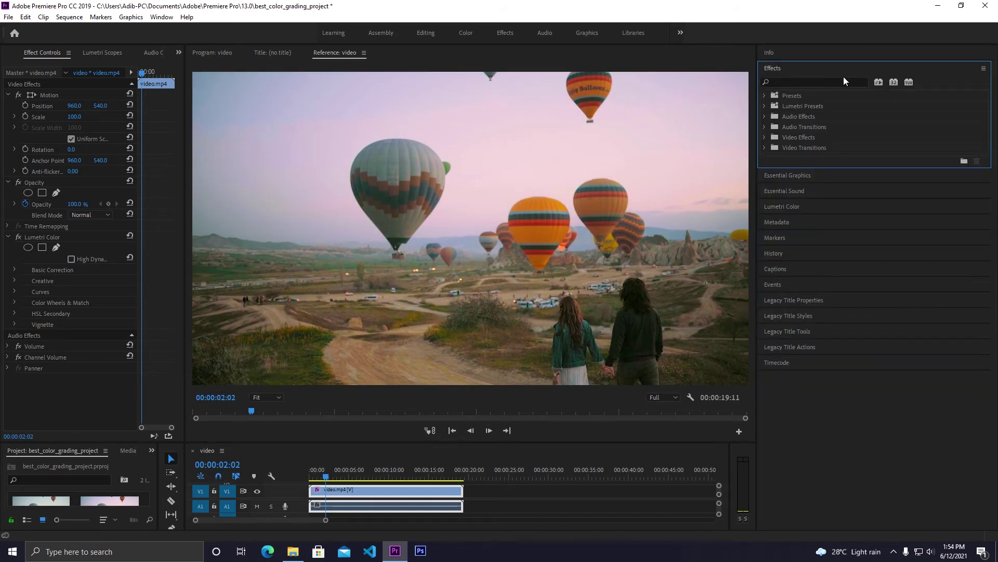
pyautogui.click(766, 138)
pyautogui.click(766, 138)
pyautogui.click(764, 96)
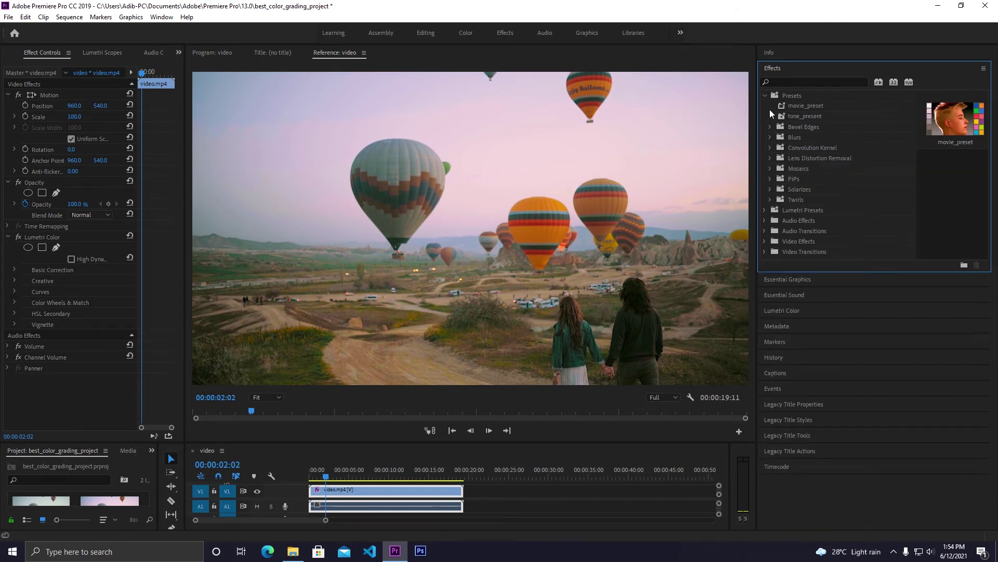
pyautogui.click(814, 105)
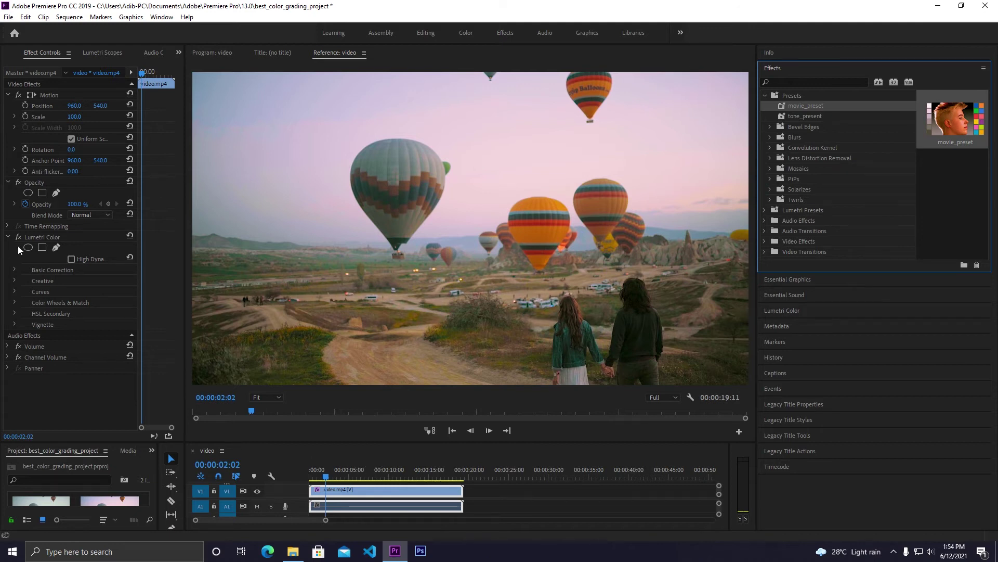
# - Enlarge the timeline area to reveal all tracks, and show the Lumetri Color controls in place of the effects list
pyautogui.click(31, 237)
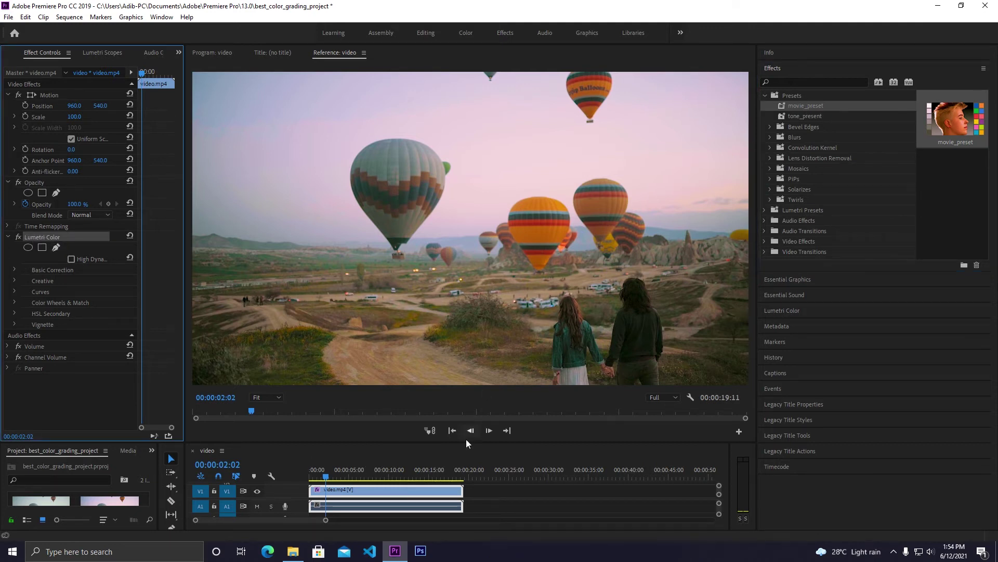
pyautogui.moveTo(370, 447); pyautogui.dragTo(369, 373)
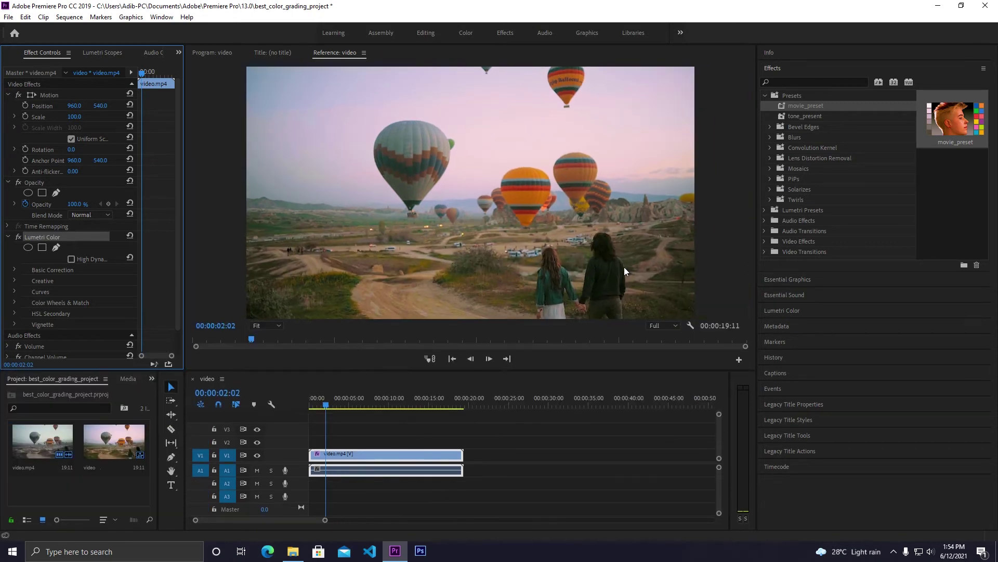
pyautogui.click(983, 69)
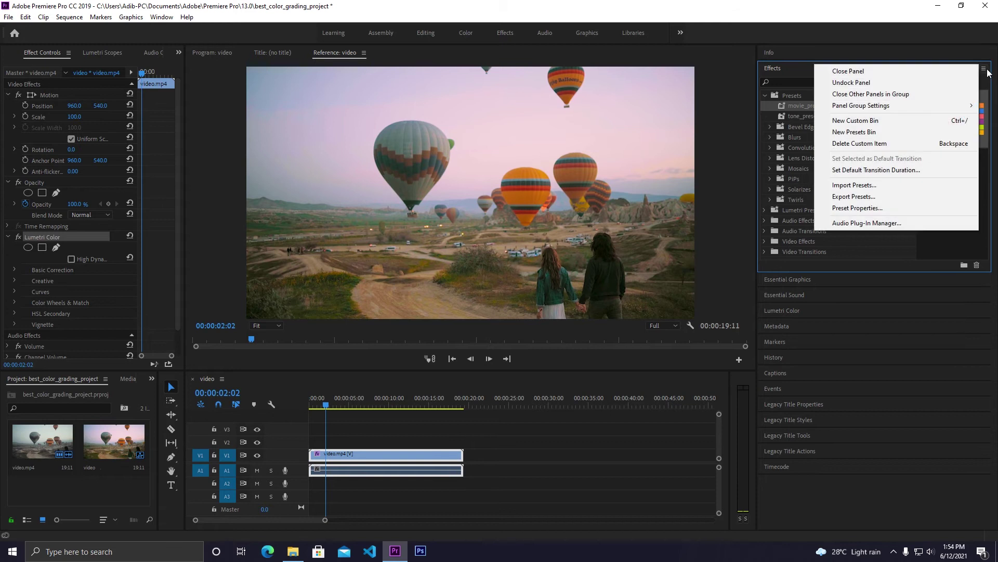
pyautogui.click(779, 73)
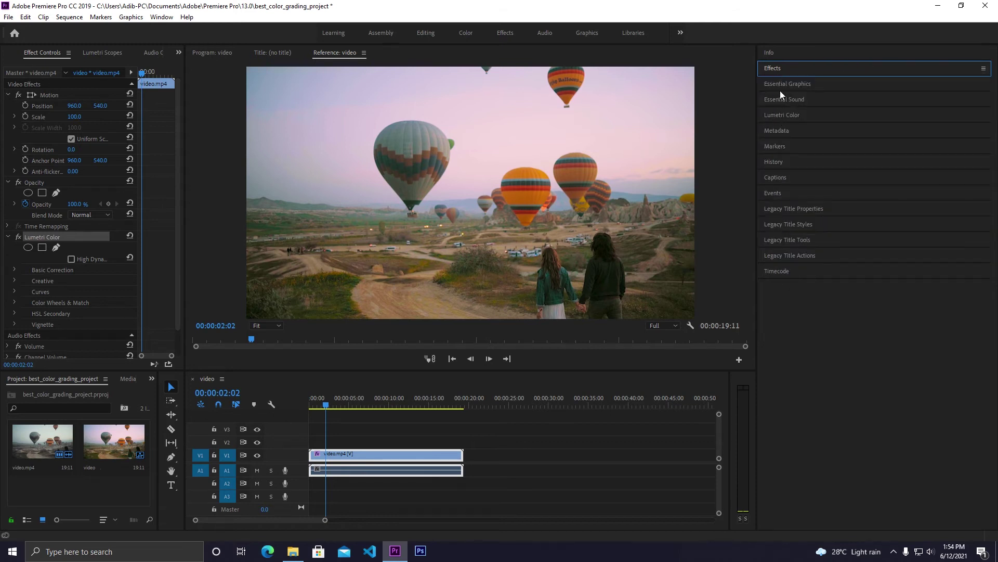
pyautogui.click(778, 70)
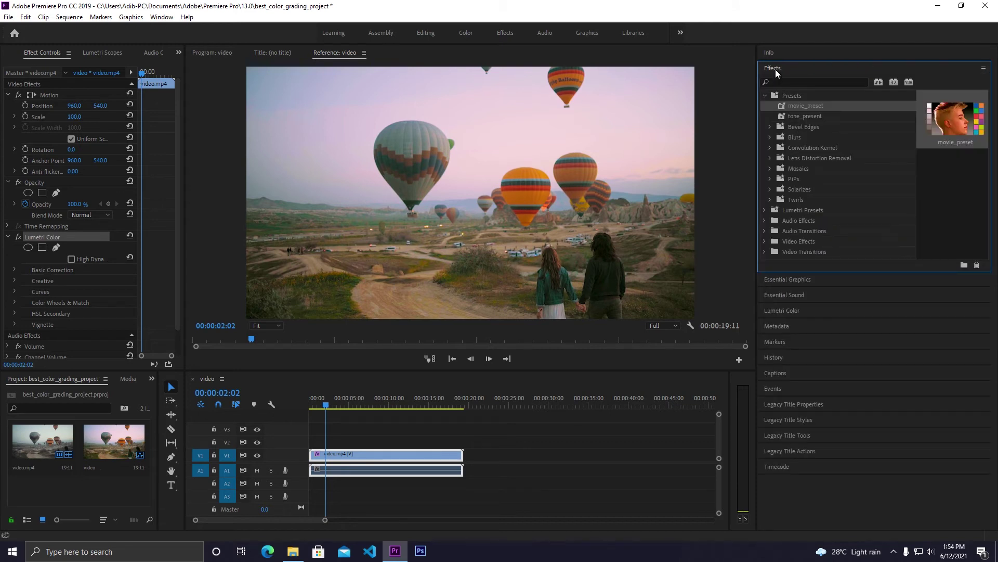
pyautogui.click(776, 69)
pyautogui.click(786, 116)
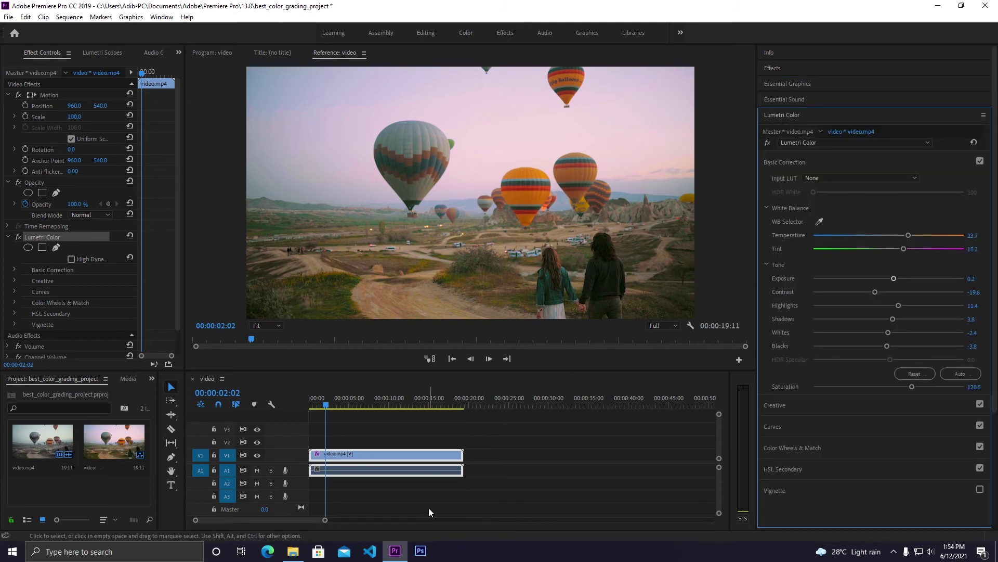
# - Move the balloon clip to about 30 seconds, and add video (1) from the Video Editing Course folder ahead of it on V1, previewed at 00:00:07:23
pyautogui.moveTo(361, 454); pyautogui.dragTo(604, 467)
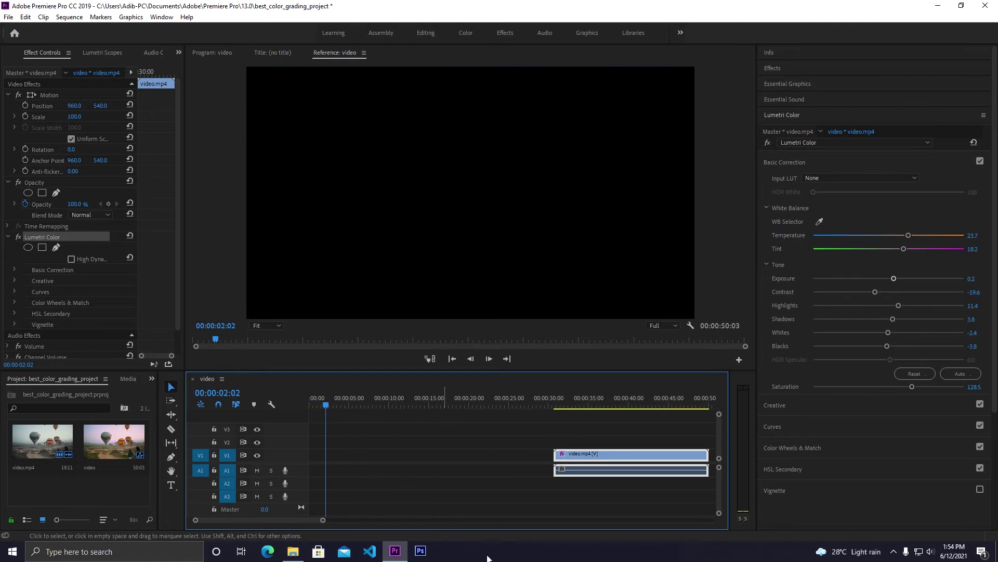
pyautogui.click(294, 551)
pyautogui.doubleClick(375, 6)
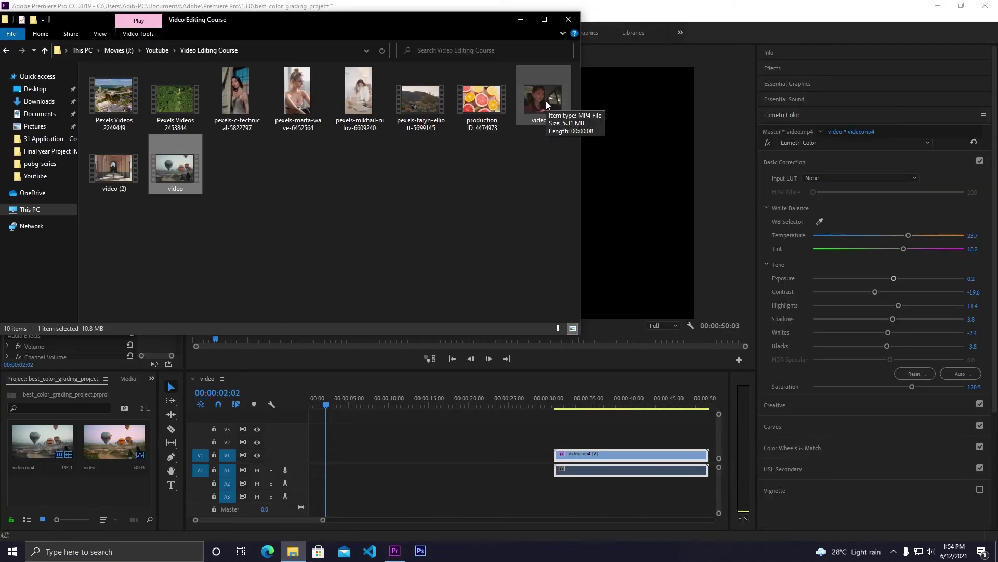
pyautogui.moveTo(535, 98); pyautogui.dragTo(337, 456)
pyautogui.click(329, 400)
pyautogui.moveTo(329, 400); pyautogui.dragTo(374, 416)
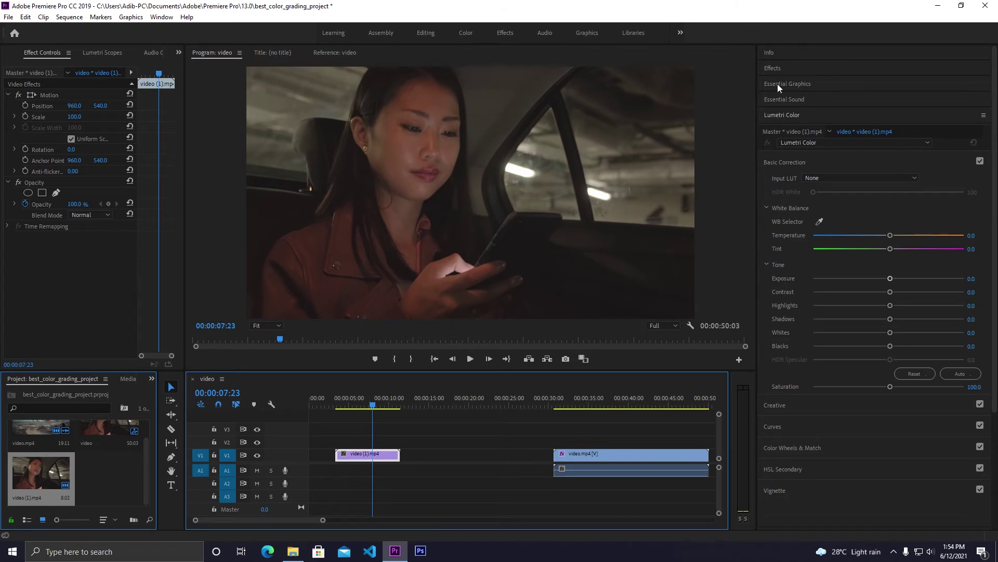
# - Try the movie_preset effect preset on the video (1) clip, and undo it
pyautogui.click(772, 68)
pyautogui.moveTo(788, 105); pyautogui.dragTo(371, 459)
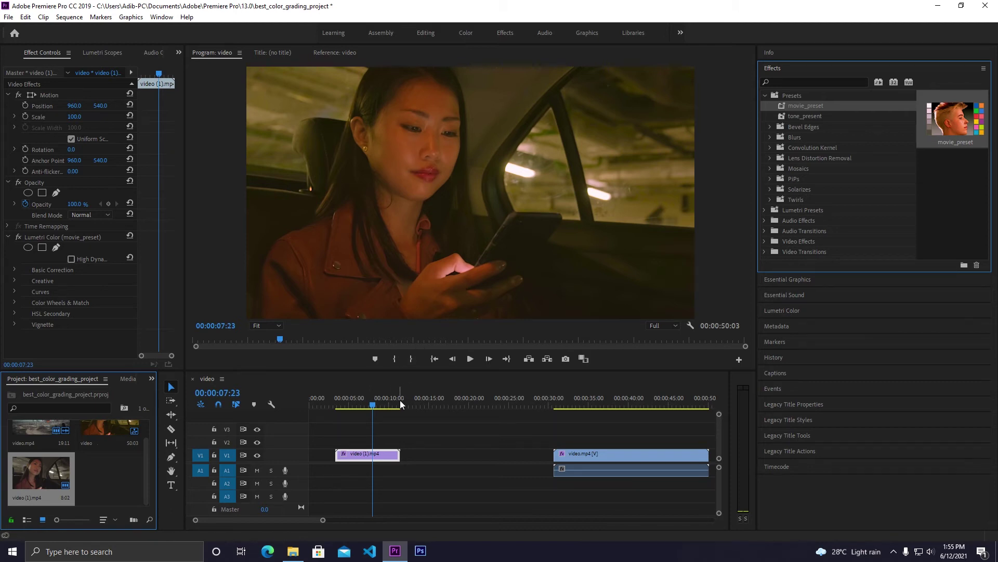
pyautogui.hotkey('ctrl', 'z')
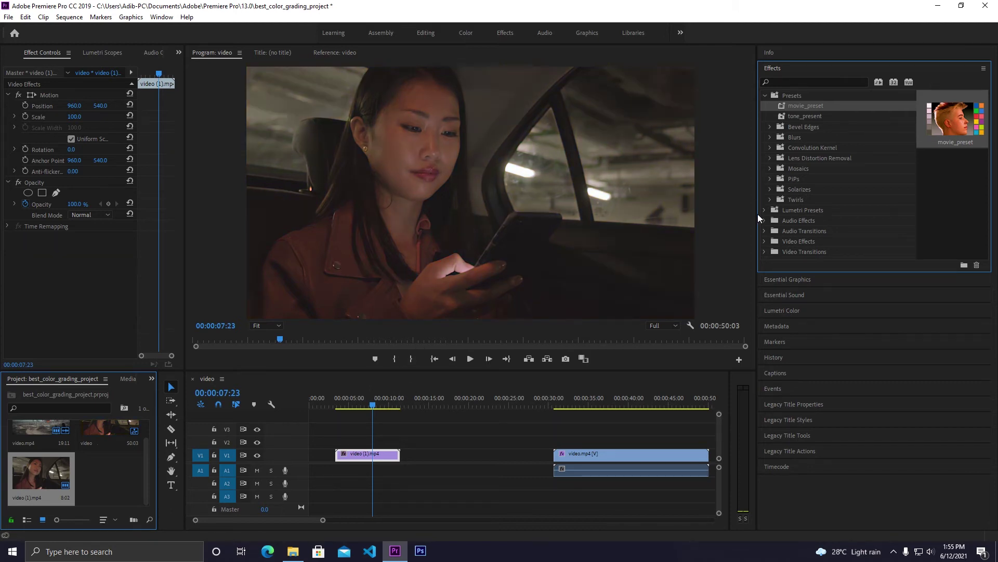
pyautogui.click(765, 96)
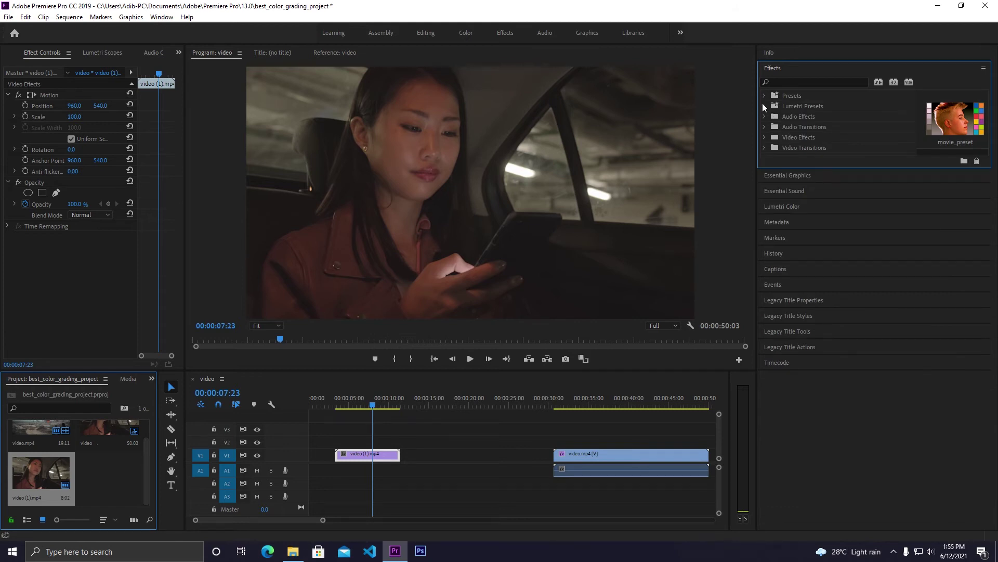
# - White-balance the video (1) clip by sampling beside the ceiling light seen through the car window, and raise Exposure to 0.3
pyautogui.click(778, 207)
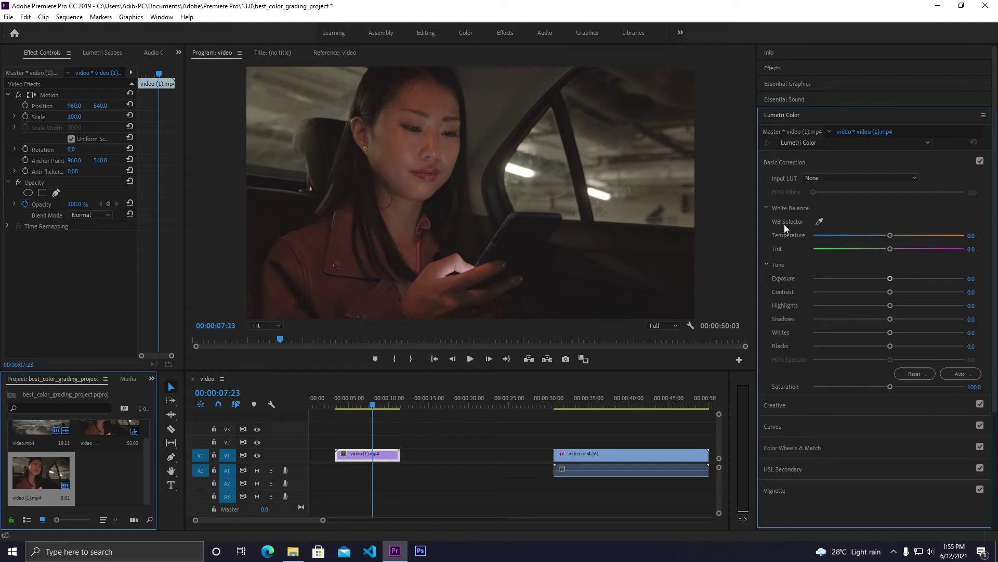
pyautogui.click(819, 224)
pyautogui.click(599, 186)
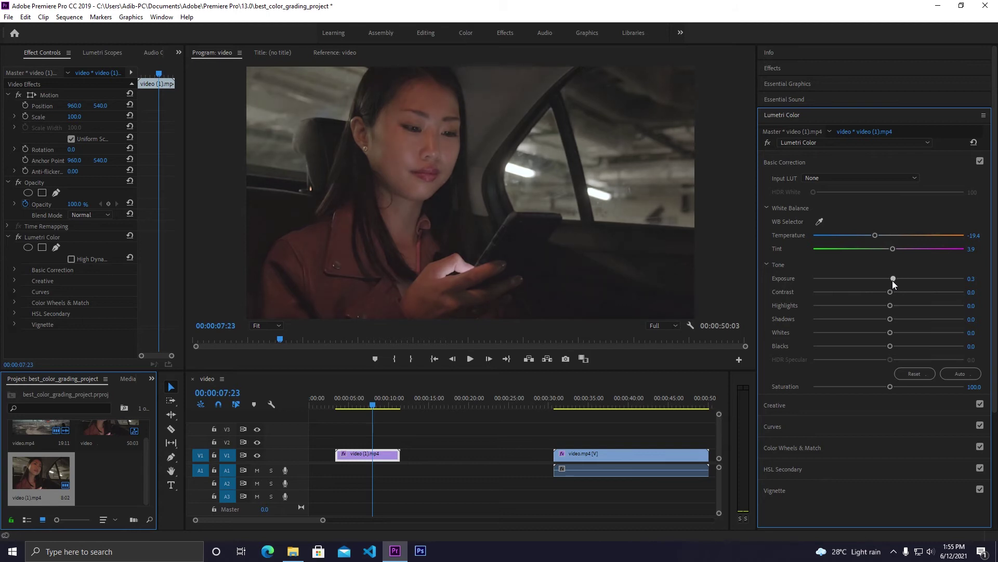
pyautogui.moveTo(891, 280); pyautogui.dragTo(893, 282)
# - Display the Lumetri Scopes with a wider view, and set the clip's Exposure to 0.2
pyautogui.click(178, 53)
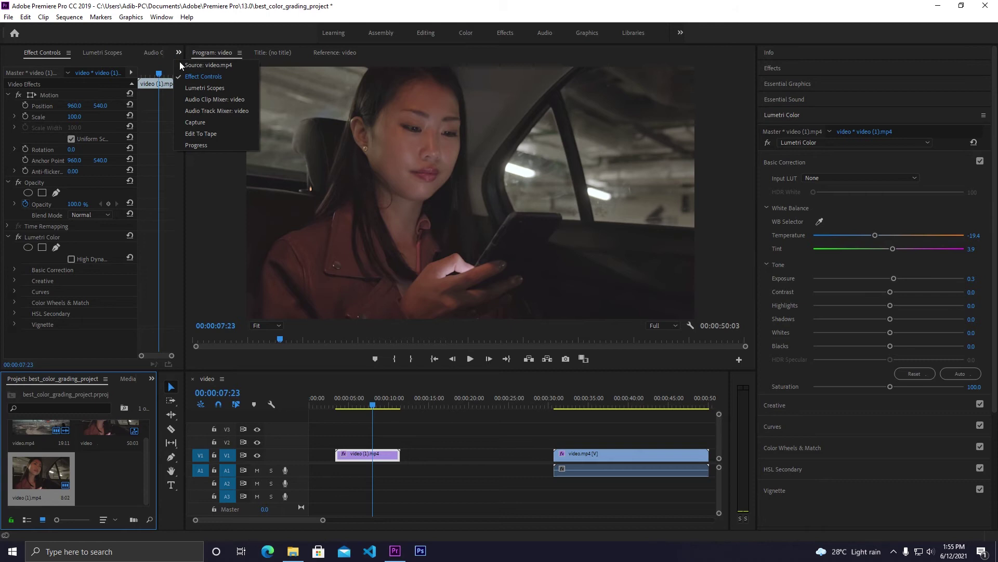
pyautogui.click(188, 87)
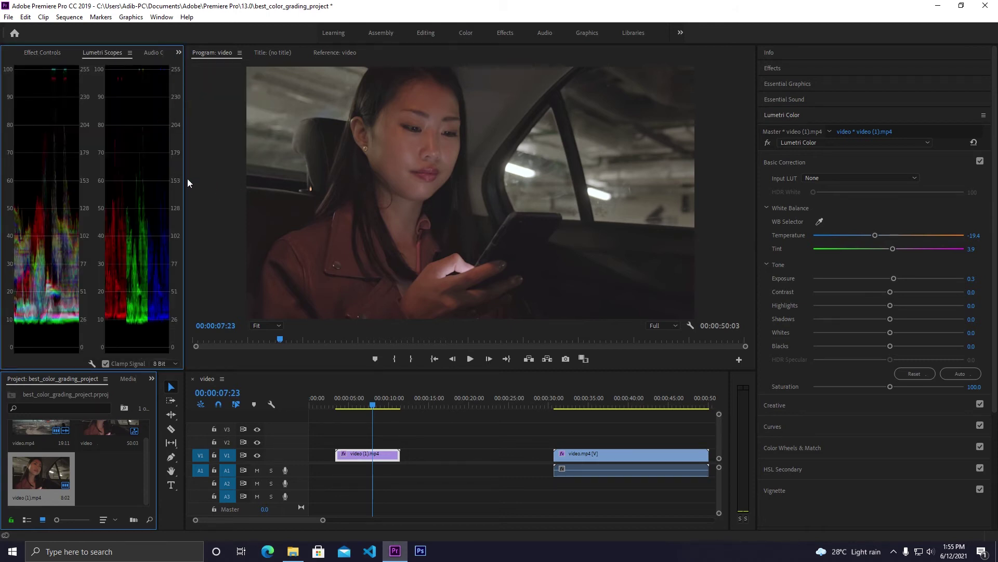
pyautogui.moveTo(188, 179); pyautogui.dragTo(232, 182)
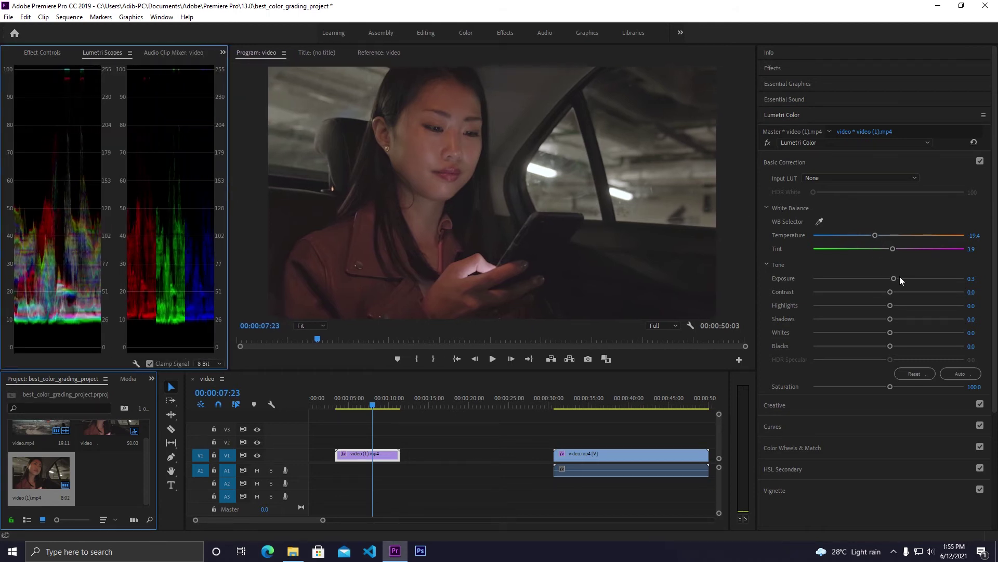
pyautogui.moveTo(895, 277); pyautogui.dragTo(893, 282)
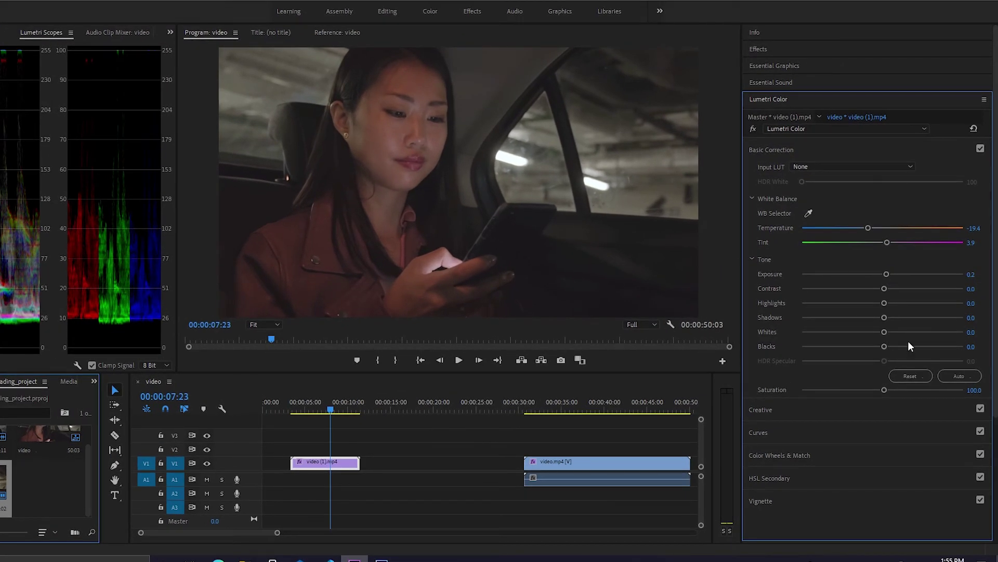
# - Set Contrast to 18.9, Highlights to 27.1, Shadows to -3.1, Whites to 26.5 and Blacks to -16.8, and save the project
pyautogui.moveTo(883, 290)
pyautogui.mouseDown()
pyautogui.moveTo(857, 295)
pyautogui.moveTo(914, 300)
pyautogui.moveTo(867, 290)
pyautogui.moveTo(901, 293)
pyautogui.moveTo(872, 300)
pyautogui.moveTo(895, 304)
pyautogui.mouseUp()
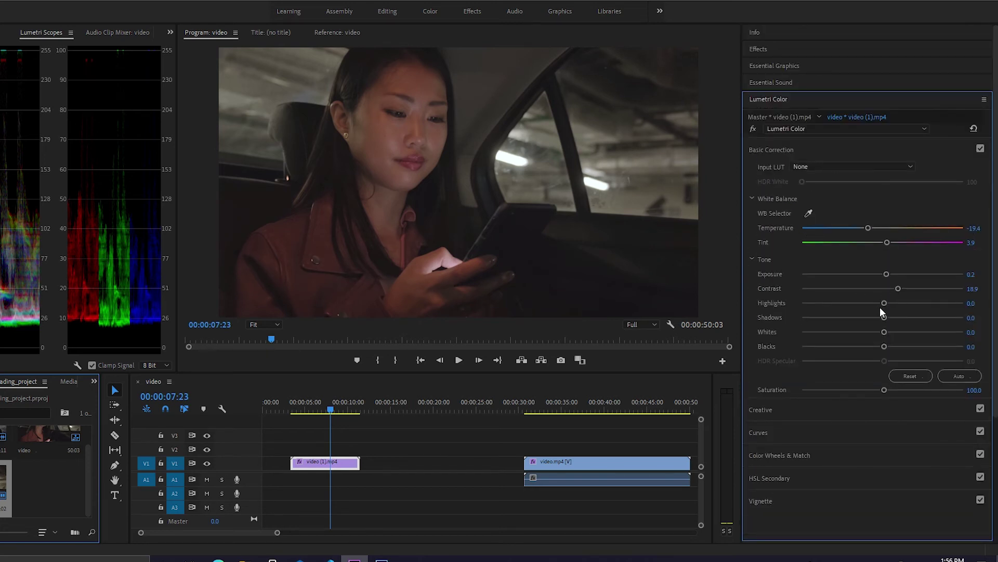
pyautogui.moveTo(882, 302); pyautogui.dragTo(868, 348)
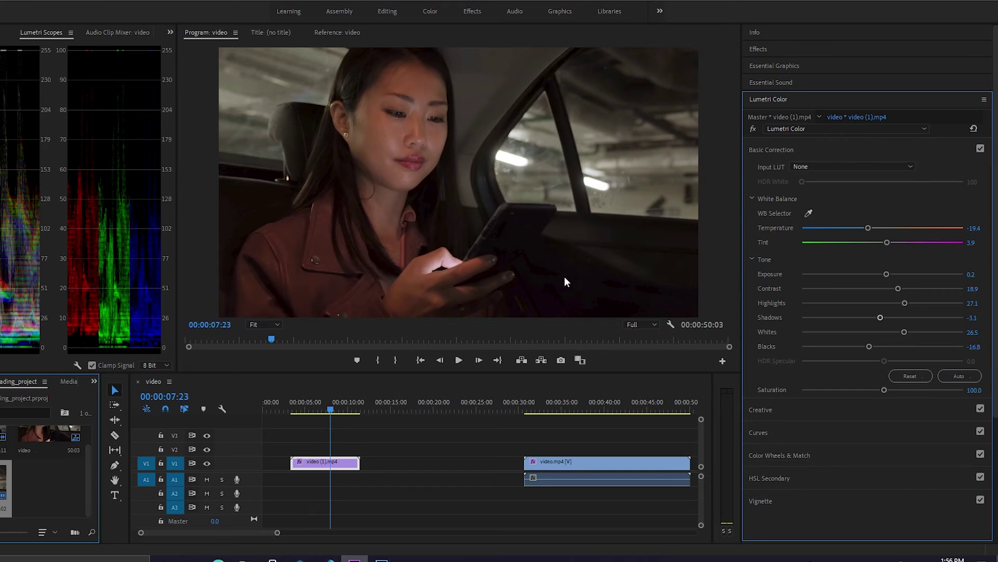
pyautogui.hotkey('ctrl', 's')
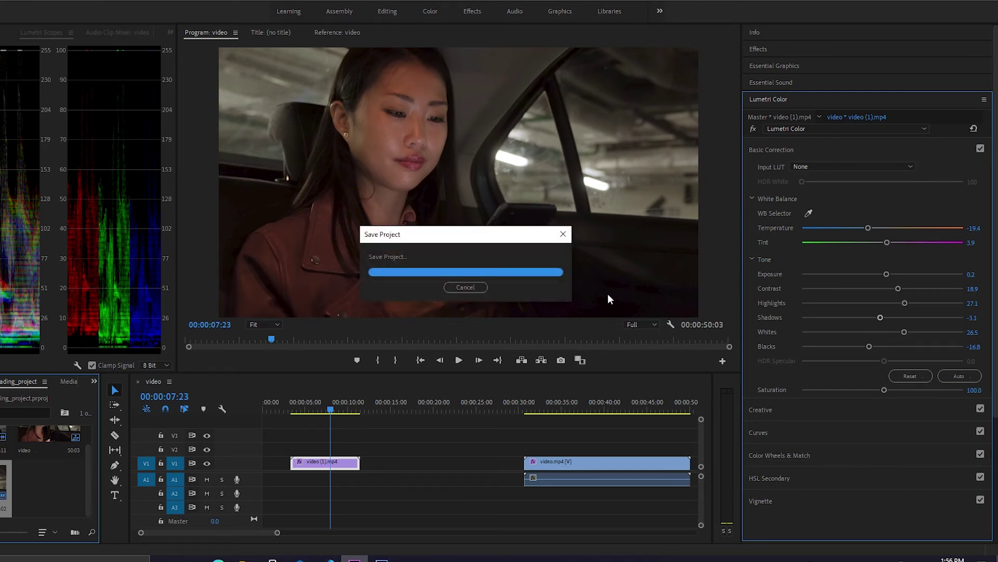
# - Set Shadows to -1.0, Blacks to 1.0 and the Basic Correction Saturation to 109.3
pyautogui.click(872, 346)
pyautogui.moveTo(872, 348); pyautogui.dragTo(881, 347)
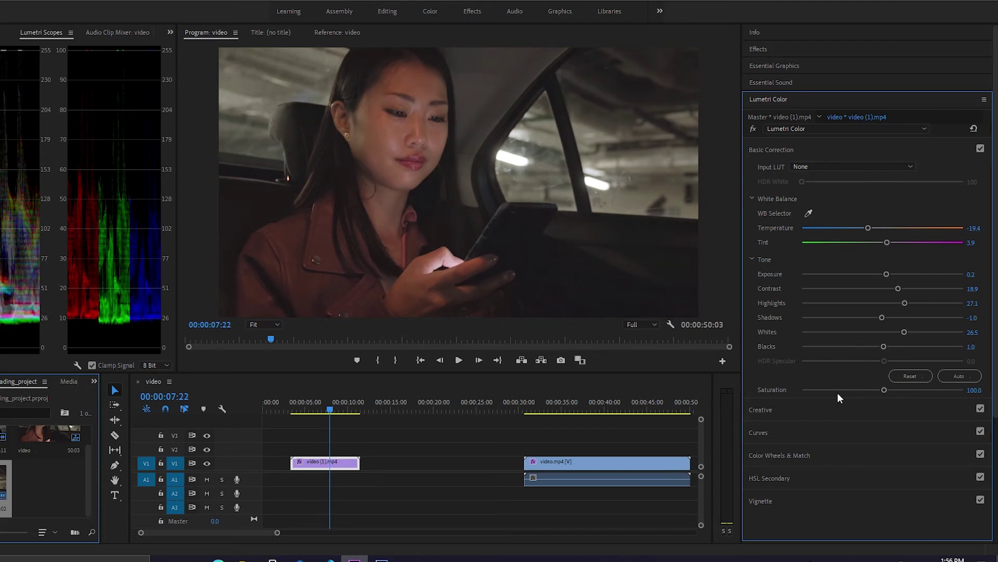
pyautogui.moveTo(884, 390); pyautogui.dragTo(890, 390)
# - In the Creative adjustments, set Sharpen to 16.2 and Vibrance to 34.7
pyautogui.scroll(-5, 826, 395)
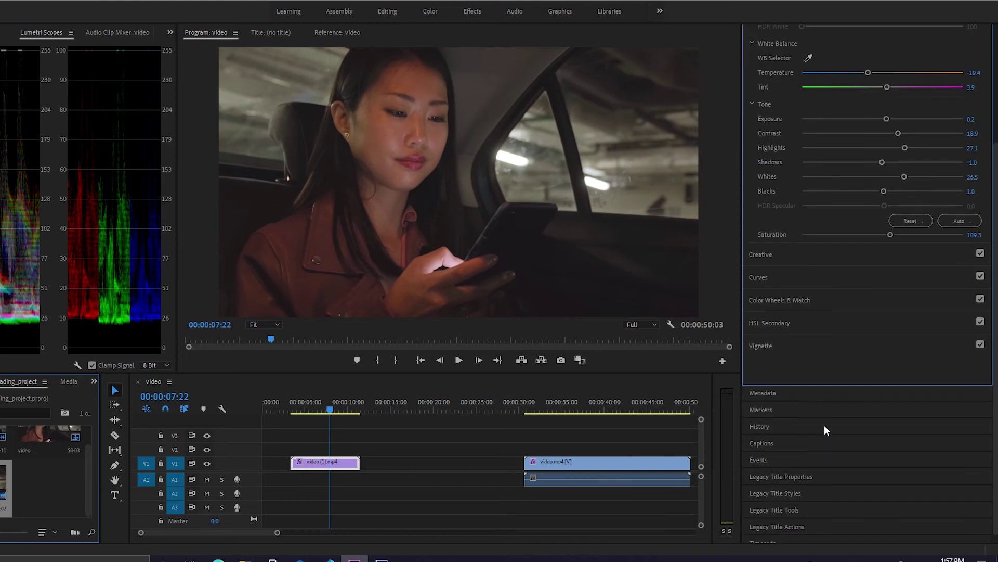
pyautogui.click(755, 246)
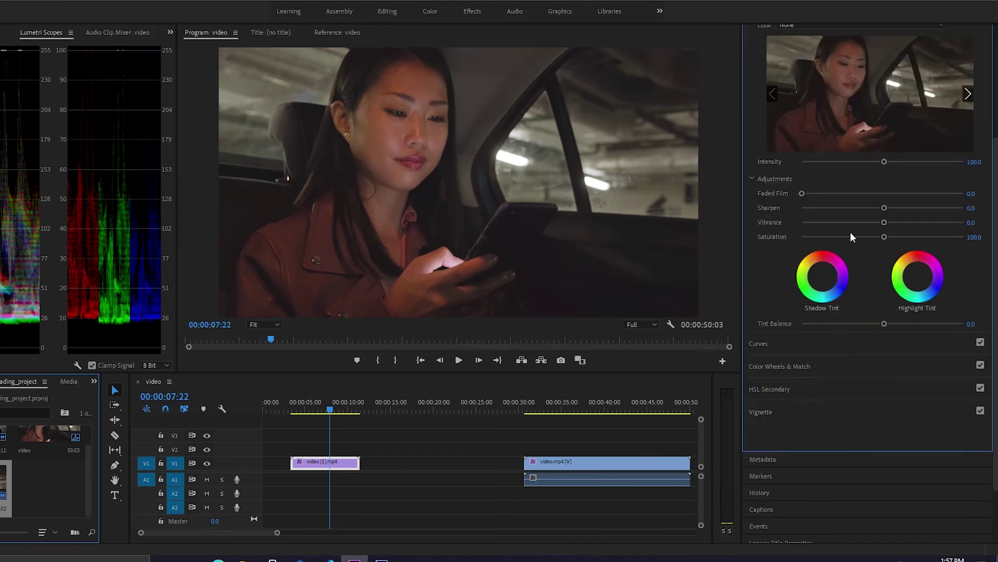
pyautogui.moveTo(885, 208); pyautogui.dragTo(895, 208)
pyautogui.moveTo(893, 228); pyautogui.dragTo(915, 231)
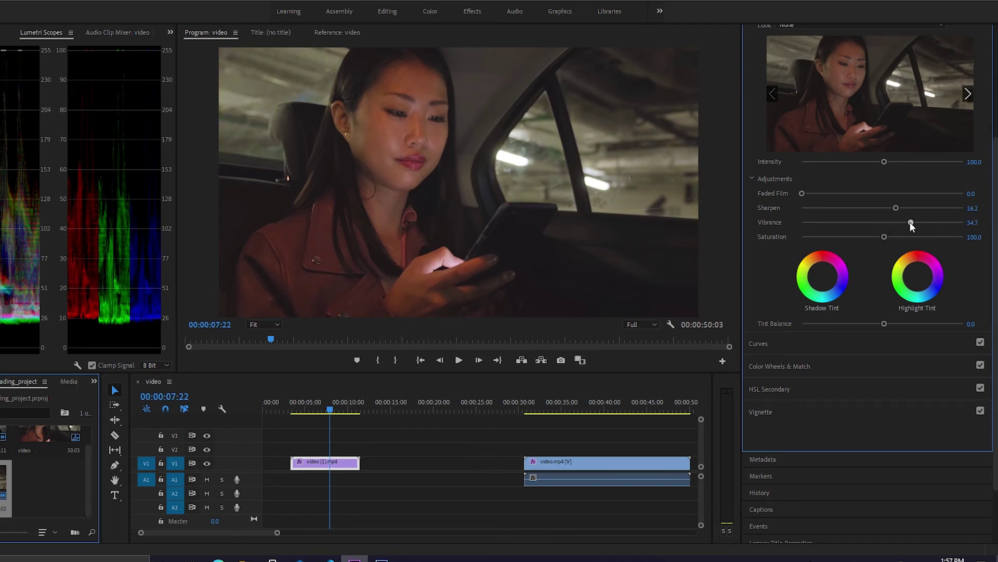
# - Shift the Shadow Tint slightly toward blue, and try small Highlight Tint shifts before resetting that wheel
pyautogui.scroll(-3, 883, 277)
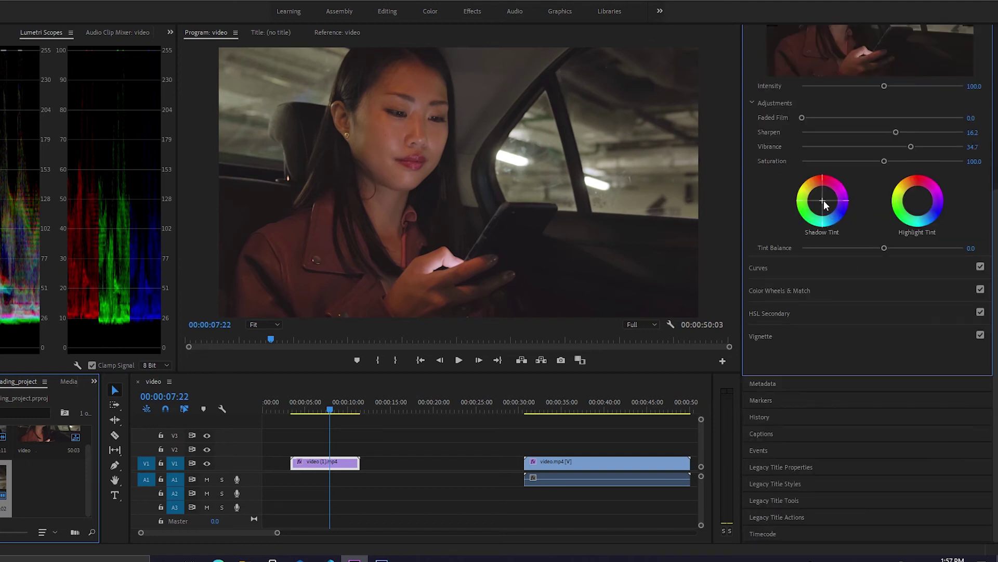
pyautogui.moveTo(822, 200)
pyautogui.mouseDown()
pyautogui.moveTo(822, 213)
pyautogui.moveTo(818, 198)
pyautogui.mouseUp()
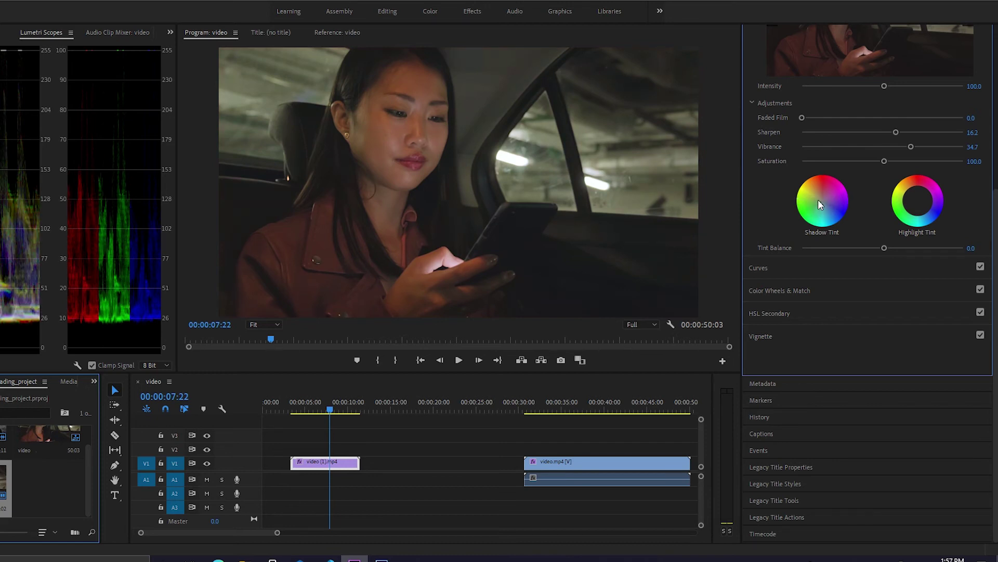
pyautogui.moveTo(820, 204); pyautogui.dragTo(825, 205)
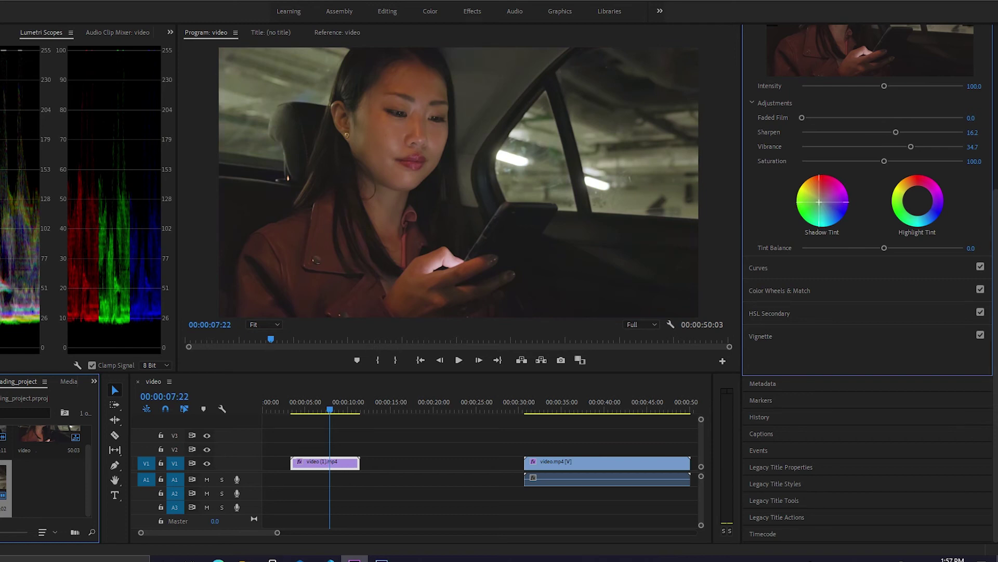
pyautogui.click(919, 199)
pyautogui.moveTo(920, 198); pyautogui.dragTo(922, 201)
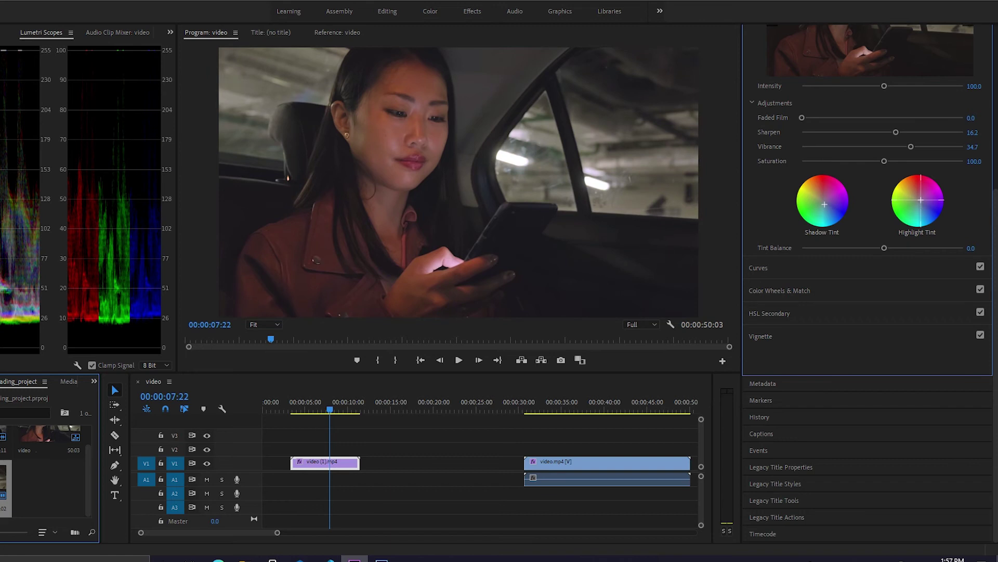
pyautogui.moveTo(917, 196); pyautogui.dragTo(919, 198)
pyautogui.doubleClick(919, 201)
# - In the RGB Curves, add a midpoint to the green curve and lower the red curve slightly at its midpoint
pyautogui.click(758, 268)
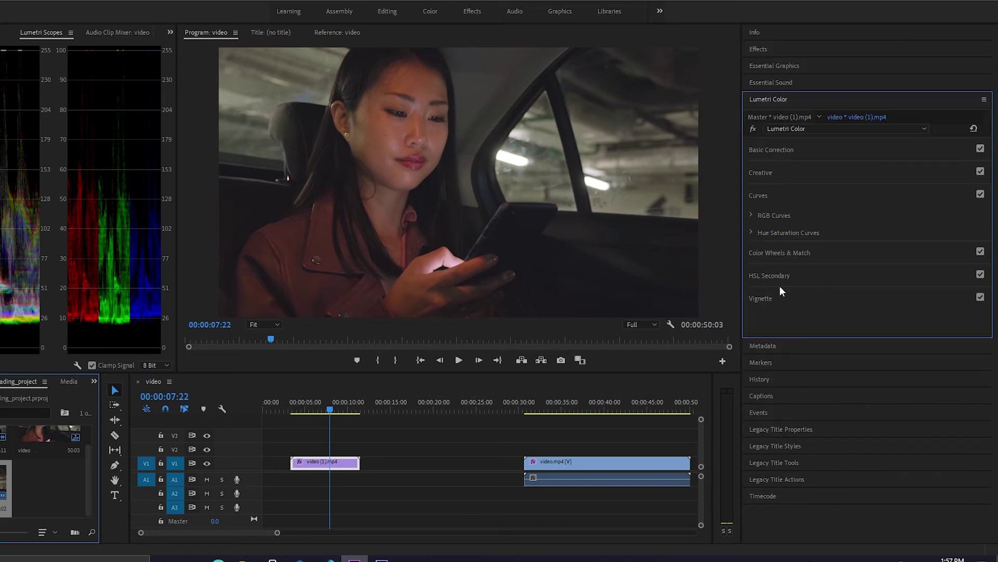
pyautogui.click(750, 215)
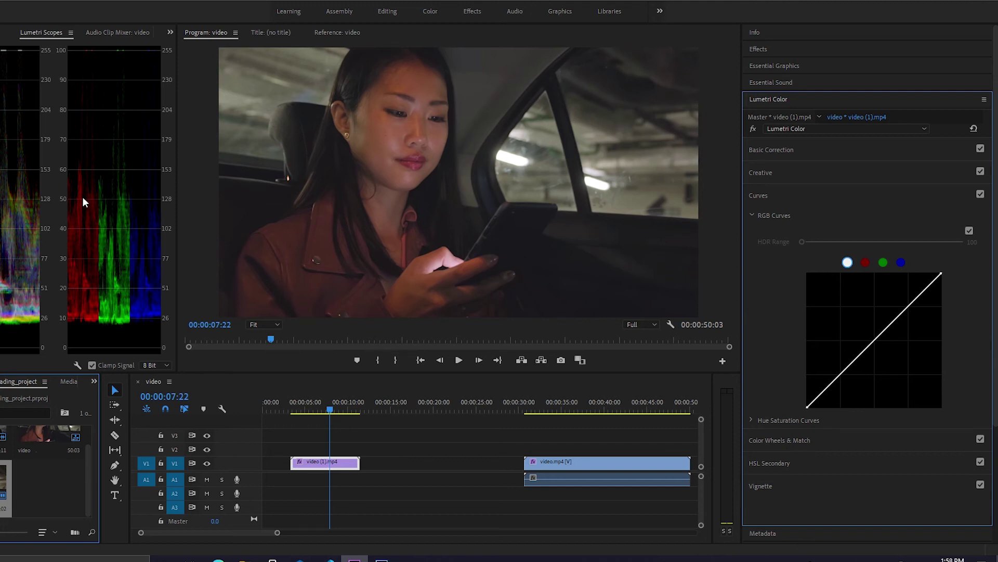
pyautogui.click(883, 263)
pyautogui.click(876, 343)
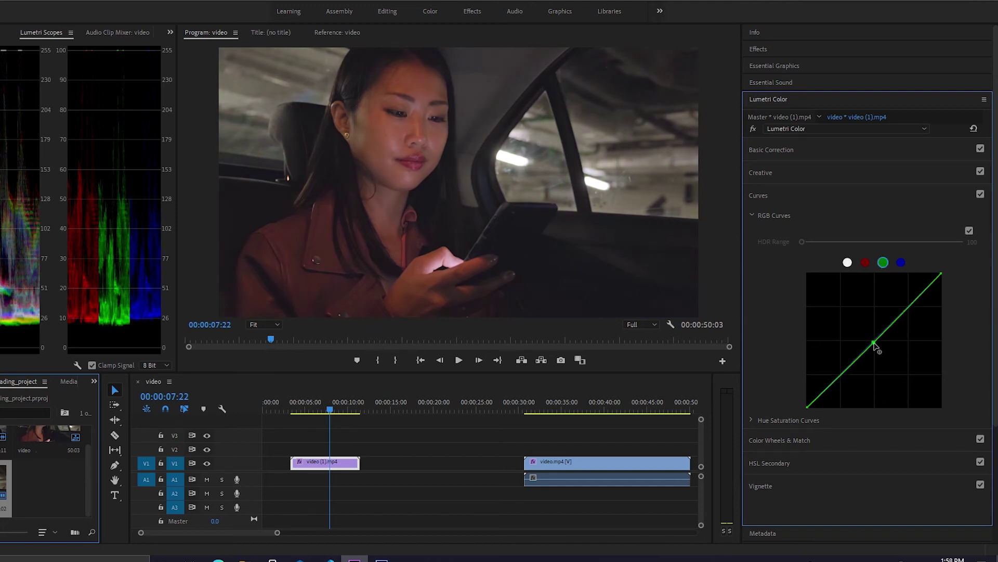
pyautogui.click(865, 263)
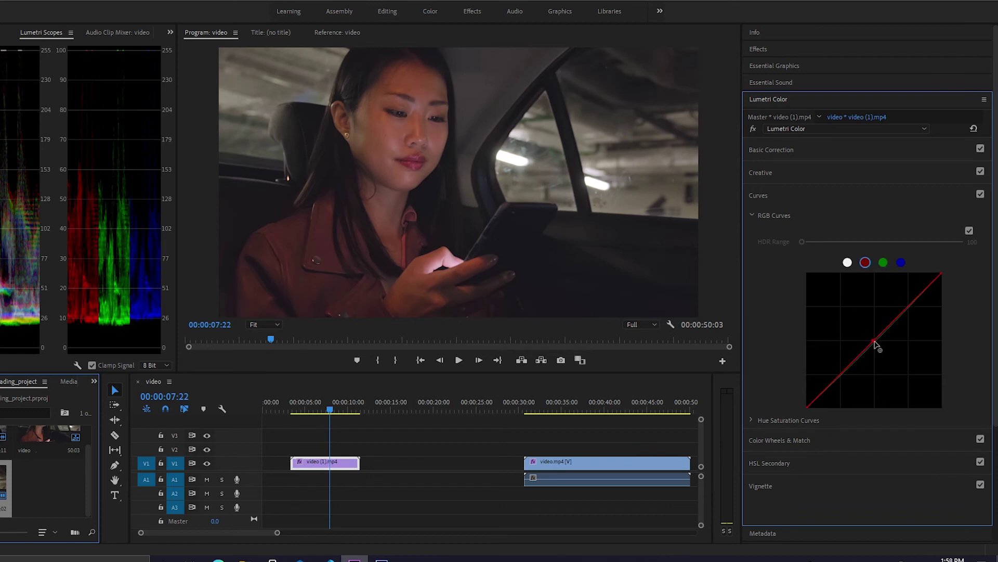
pyautogui.click(875, 344)
pyautogui.moveTo(876, 342); pyautogui.dragTo(877, 344)
pyautogui.moveTo(880, 346); pyautogui.dragTo(878, 343)
# - Expand the Hue Saturation Curves and look through them from Hue vs Sat to Sat vs Sat
pyautogui.scroll(-3, 771, 318)
pyautogui.click(751, 271)
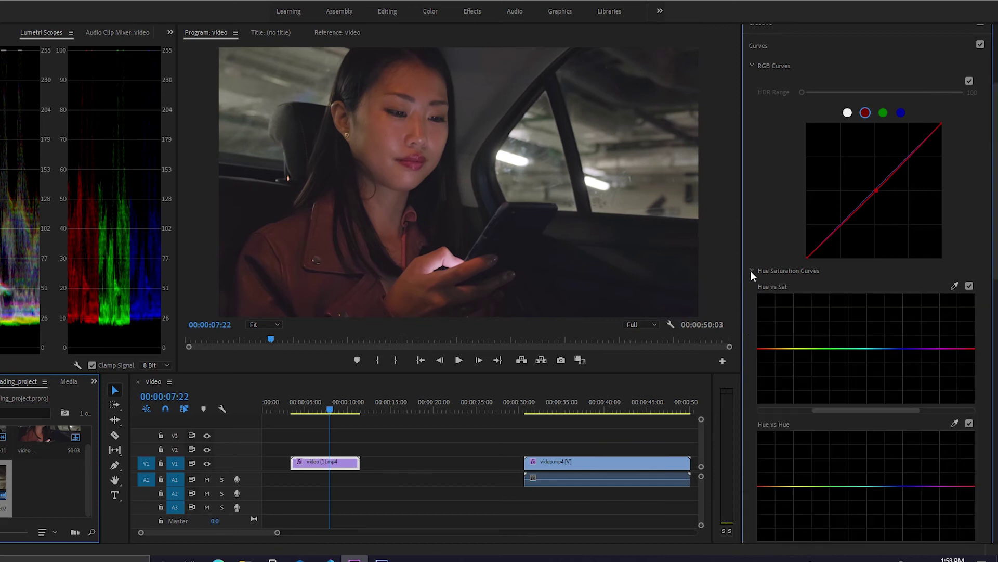
pyautogui.scroll(-3, 816, 291)
pyautogui.scroll(3, 811, 240)
pyautogui.scroll(-10, 853, 312)
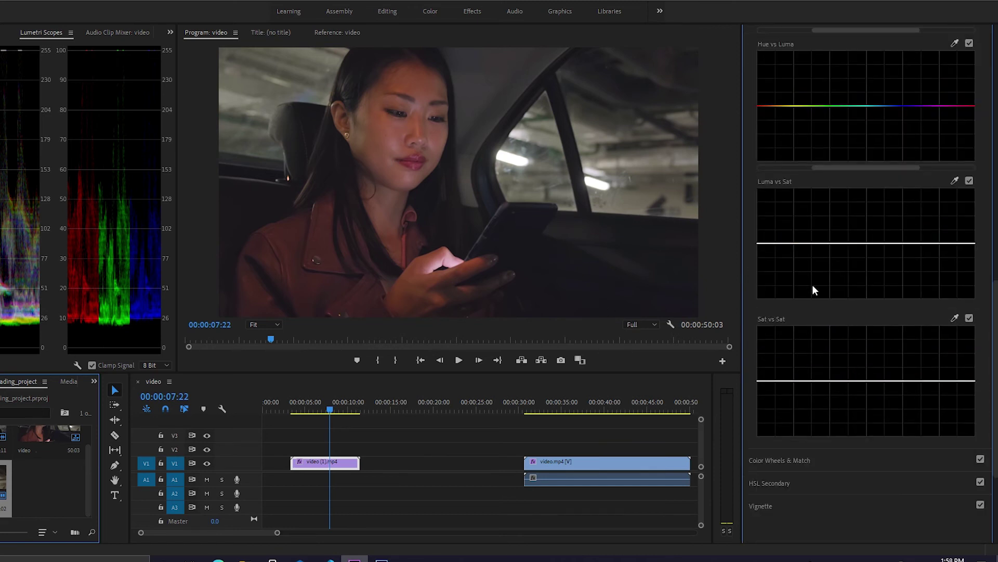
# - In Color Wheels & Match, try a magenta shift on the Shadows wheel, settle it near the centre, and nudge the Midtones level
pyautogui.scroll(-4, 822, 292)
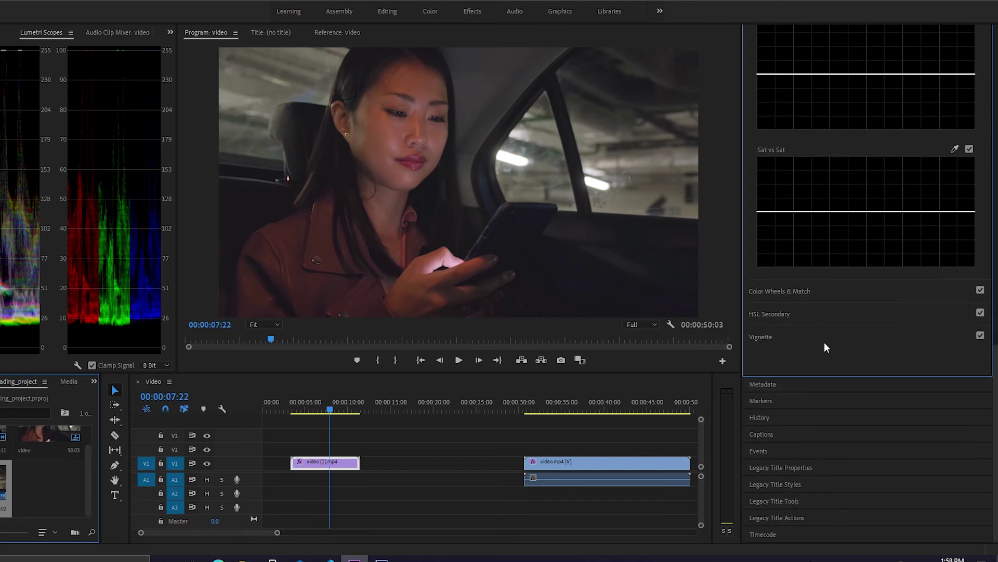
pyautogui.click(769, 289)
pyautogui.moveTo(799, 254)
pyautogui.mouseDown()
pyautogui.moveTo(795, 261)
pyautogui.moveTo(800, 253)
pyautogui.mouseUp()
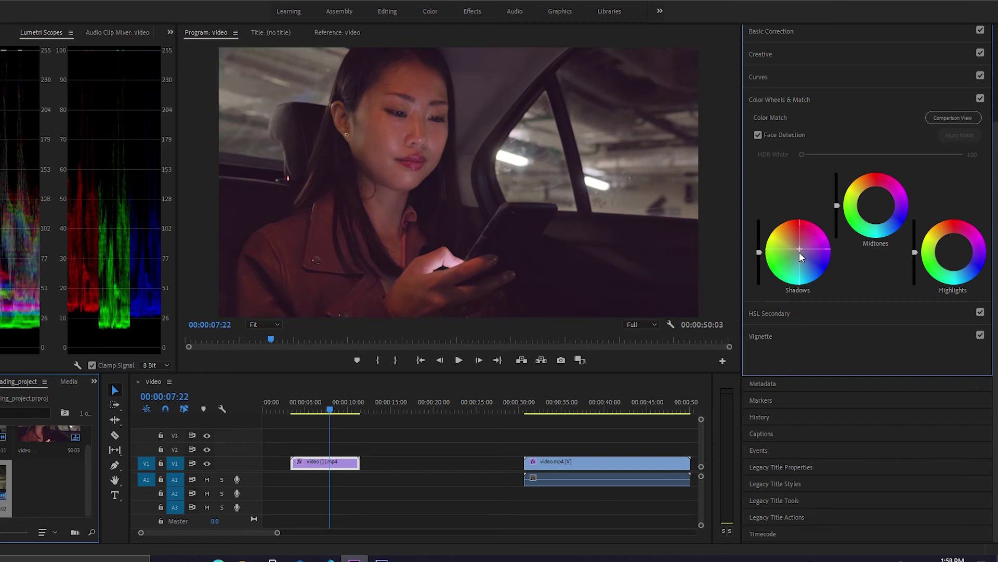
pyautogui.click(796, 251)
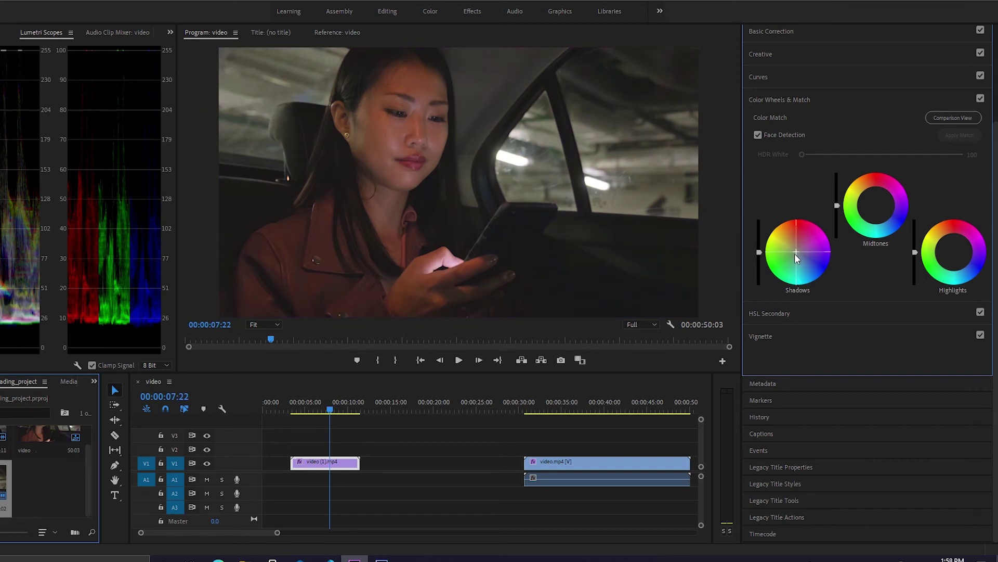
pyautogui.click(836, 206)
pyautogui.moveTo(837, 207); pyautogui.dragTo(837, 205)
# - Look through the HSL Secondary settings and step the playhead back three frames to 00:00:07:19
pyautogui.click(766, 314)
pyautogui.press('Left')
pyautogui.press('Left')
pyautogui.press('Left')
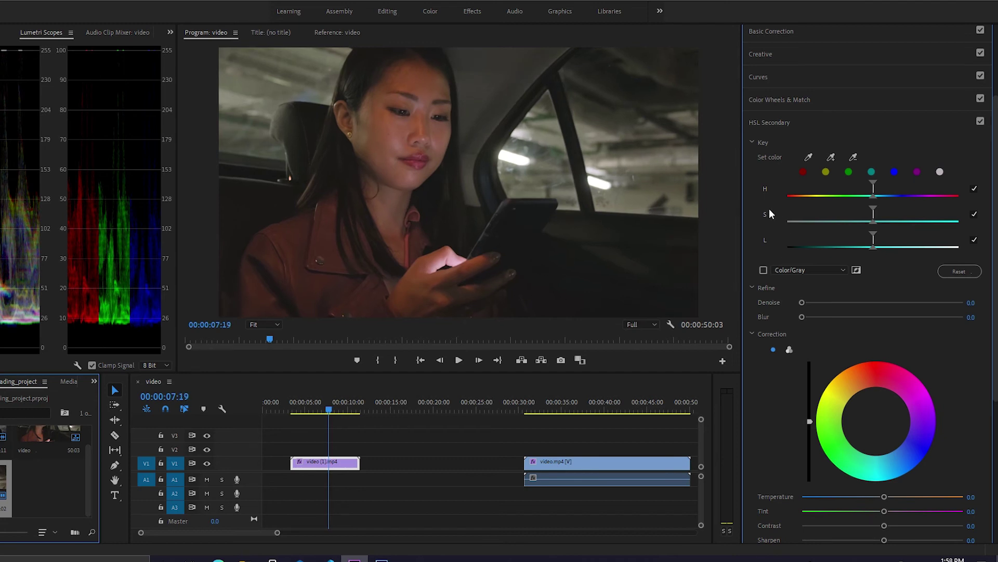
# - In Basic Correction, set Blacks to 2.4 and Saturation to 113.4
pyautogui.click(762, 76)
pyautogui.click(766, 55)
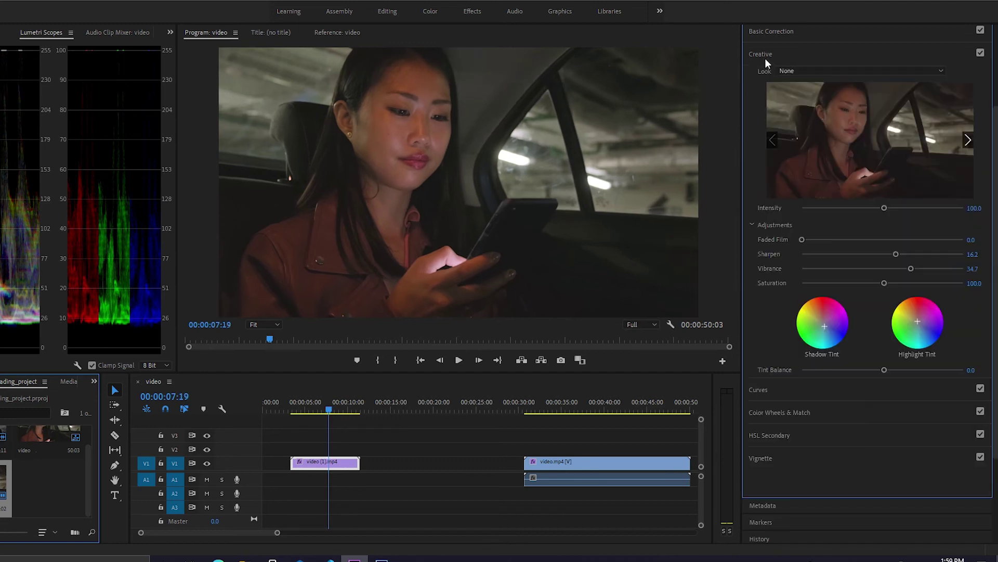
pyautogui.click(769, 32)
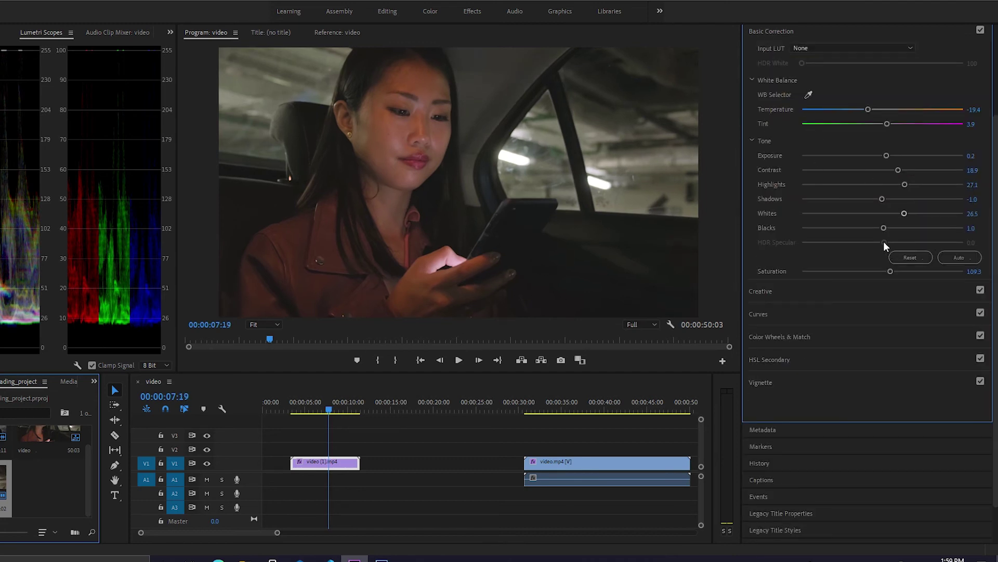
pyautogui.moveTo(882, 228); pyautogui.dragTo(885, 228)
pyautogui.moveTo(889, 272); pyautogui.dragTo(893, 272)
pyautogui.scroll(-1, 811, 283)
pyautogui.scroll(3, 795, 283)
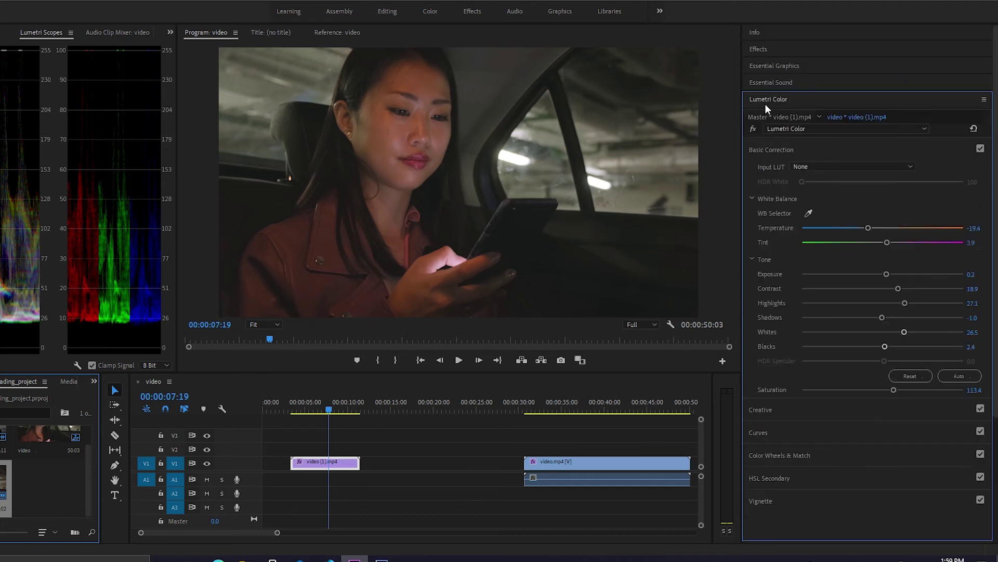
# - Compare the car clip with the Lumetri effect off and on, and set Shadows to -18.9 and Whites to 33.3
pyautogui.click(753, 130)
pyautogui.press('Left')
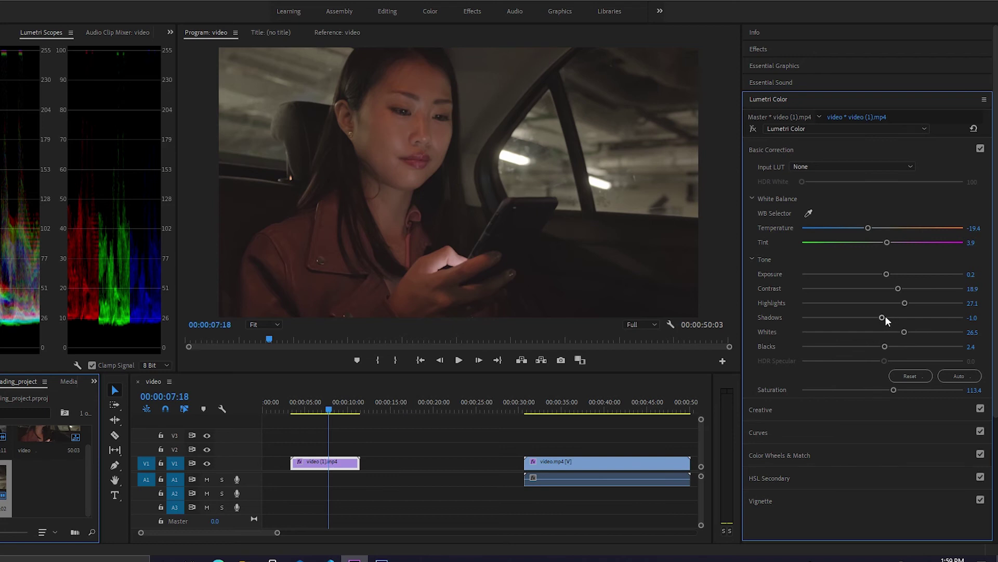
pyautogui.moveTo(880, 318); pyautogui.dragTo(861, 318)
pyautogui.click(752, 129)
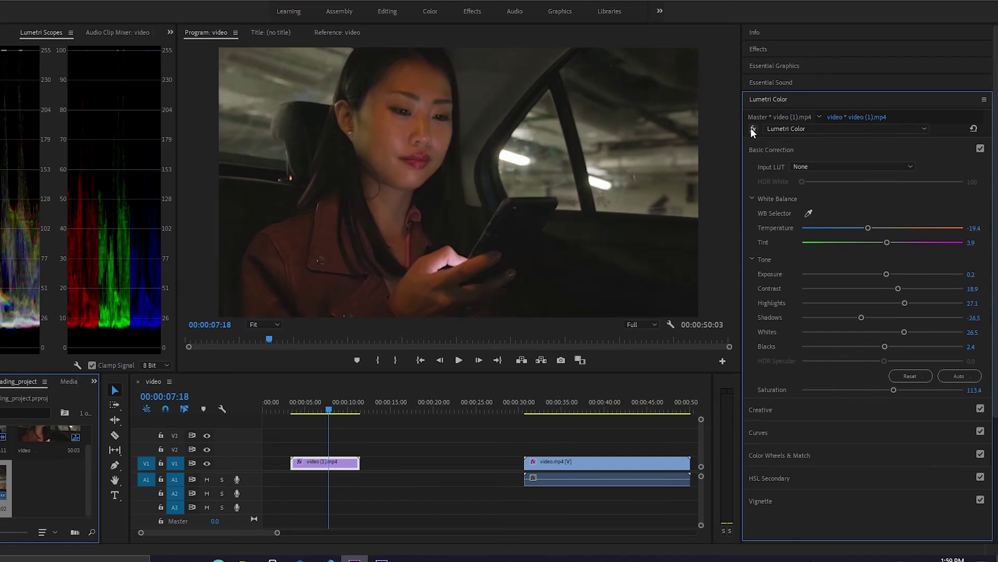
pyautogui.moveTo(861, 317); pyautogui.dragTo(868, 317)
pyautogui.moveTo(905, 332); pyautogui.dragTo(910, 332)
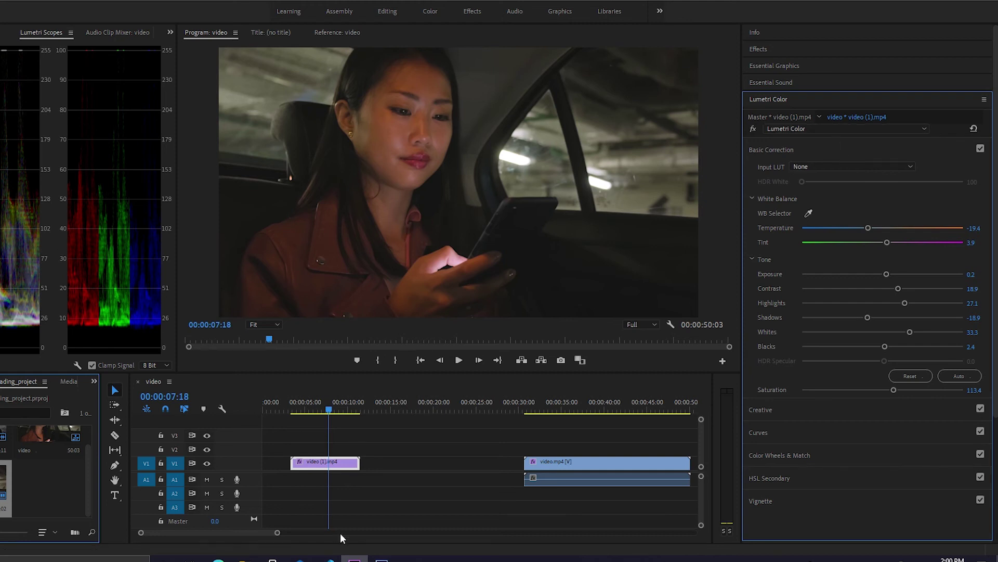
# - Move the car clip later in the timeline and add pexels-c-technical-5822797 from the Video Editing Course folder in File Explorer to track V2
pyautogui.moveTo(346, 467); pyautogui.dragTo(494, 467)
pyautogui.press('super+Down')
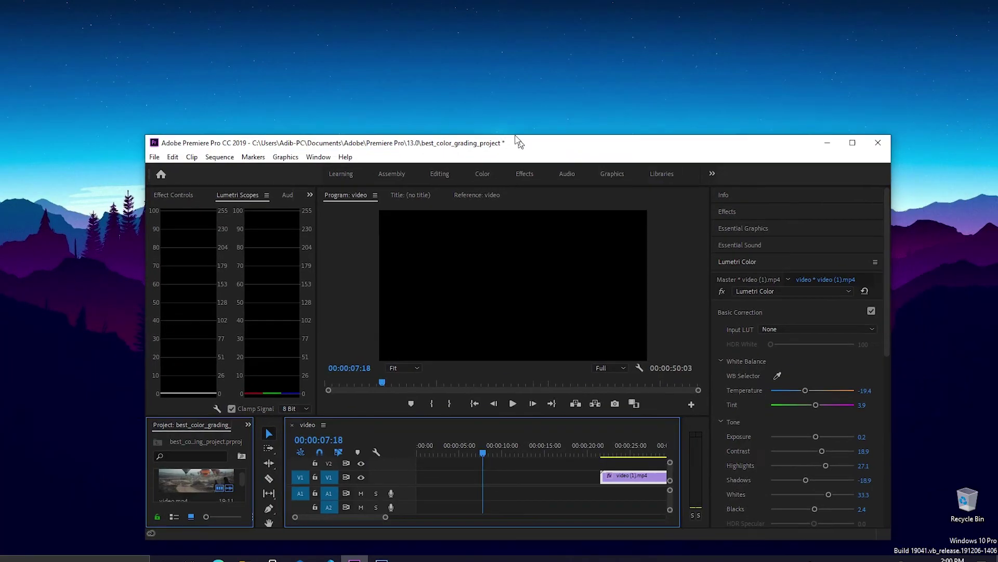
pyautogui.moveTo(519, 142); pyautogui.dragTo(501, 117)
pyautogui.click(245, 559)
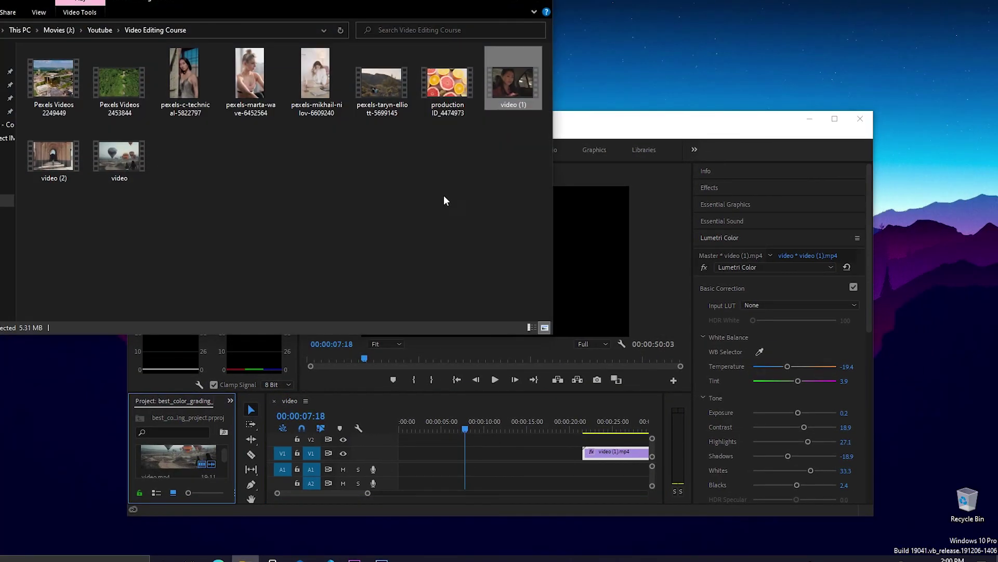
pyautogui.rightClick(256, 187)
pyautogui.click(291, 227)
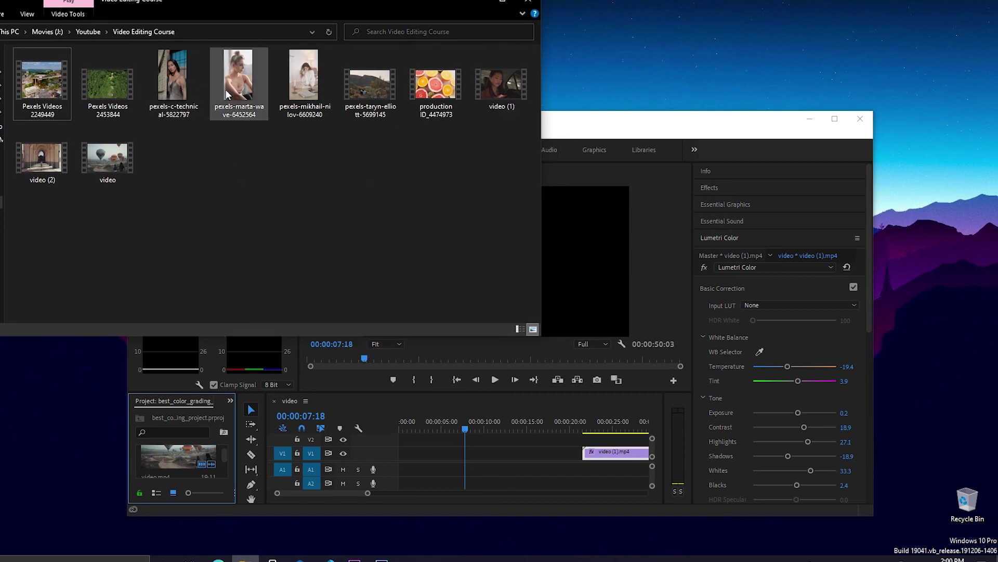
pyautogui.moveTo(173, 82); pyautogui.dragTo(410, 443)
pyautogui.click(478, 3)
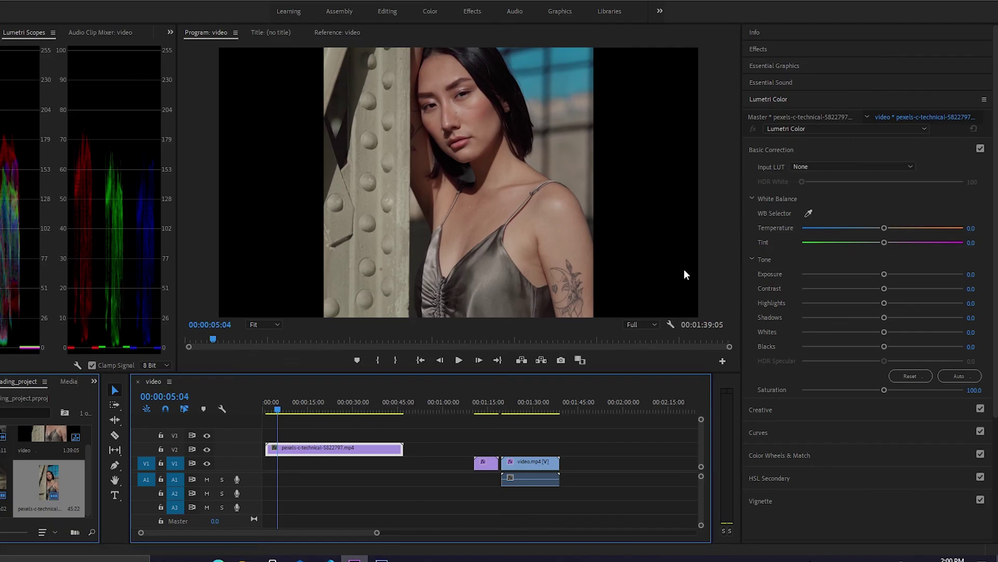
# - Enlarge the preview to 75% around the woman's face and sample the white balance from her nose with the WB Selector
pyautogui.scroll(1, 634, 324)
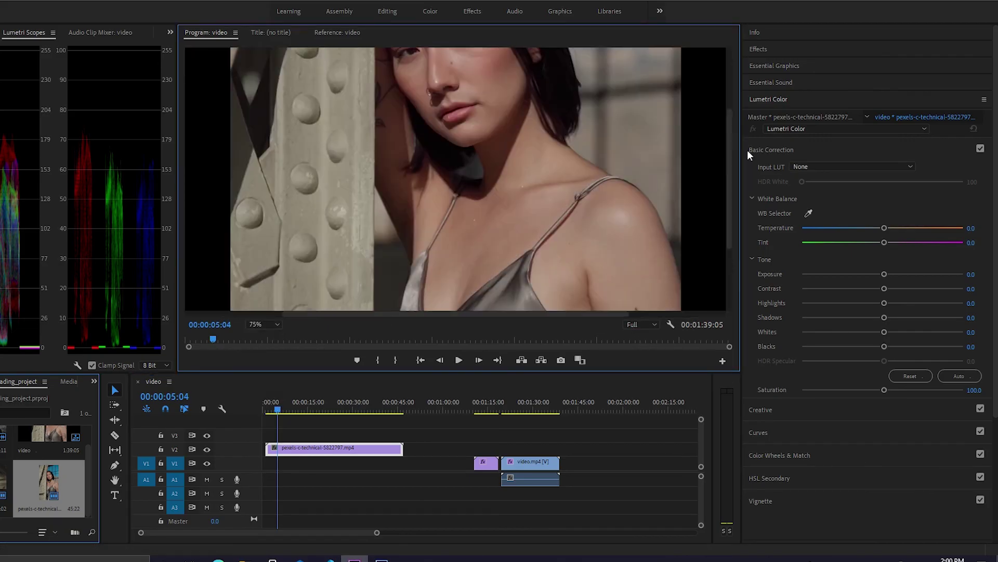
pyautogui.moveTo(727, 171); pyautogui.dragTo(732, 146)
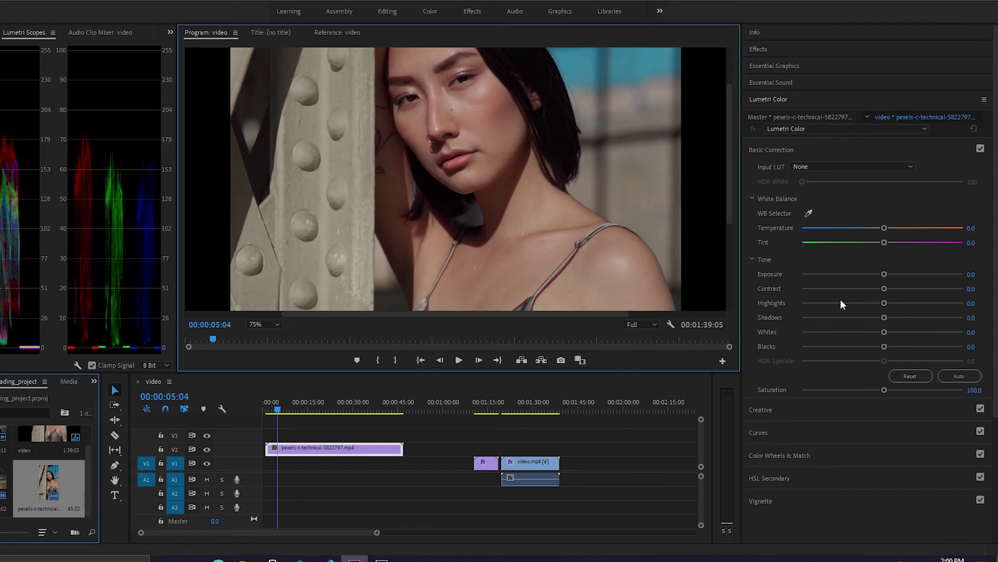
pyautogui.click(391, 512)
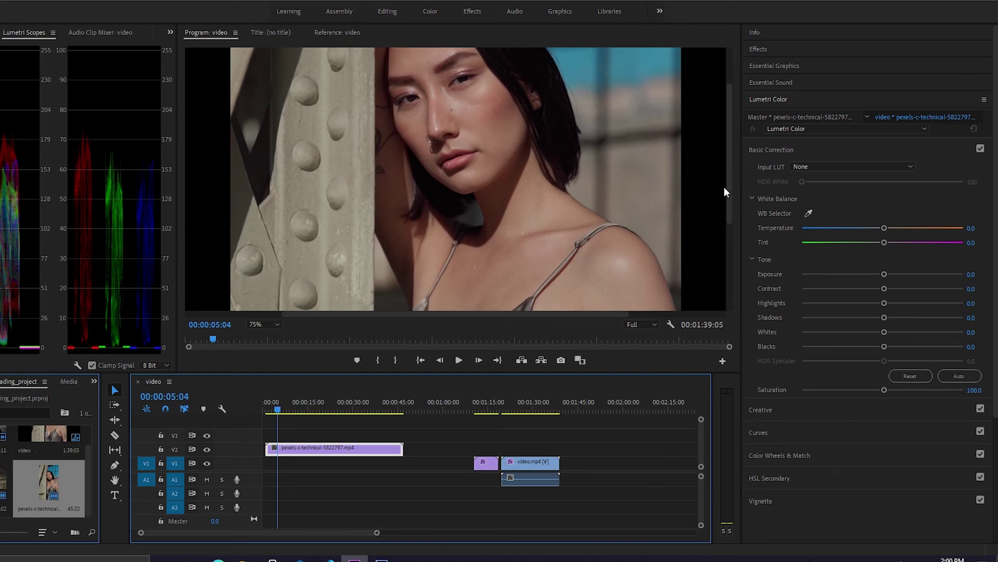
pyautogui.click(809, 213)
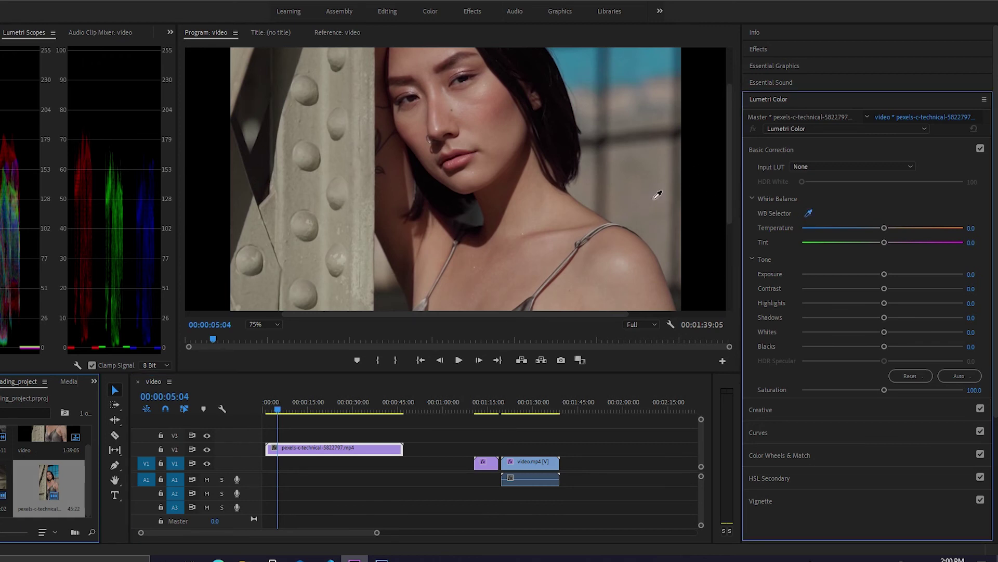
pyautogui.moveTo(731, 153); pyautogui.dragTo(732, 98)
pyautogui.click(809, 212)
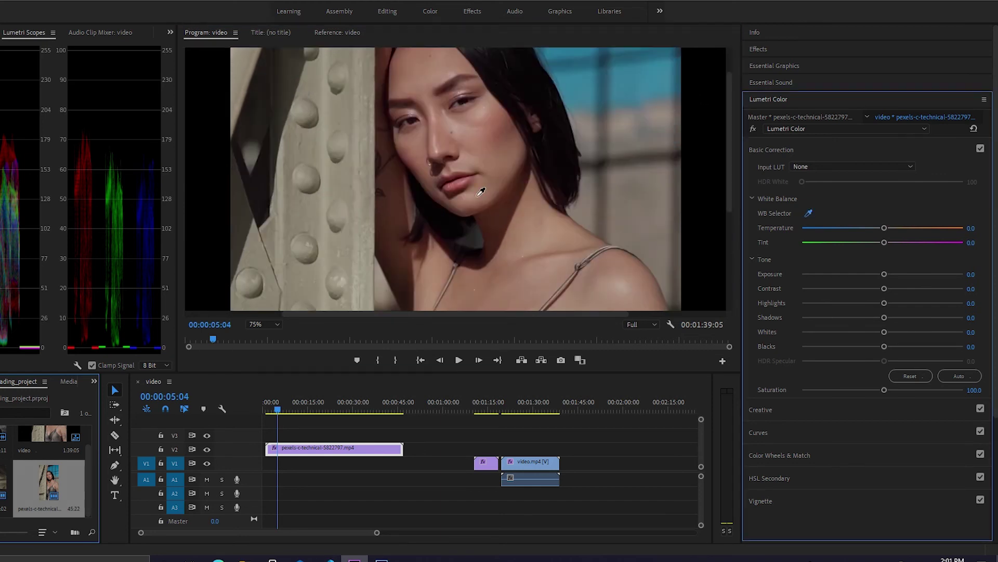
pyautogui.click(442, 155)
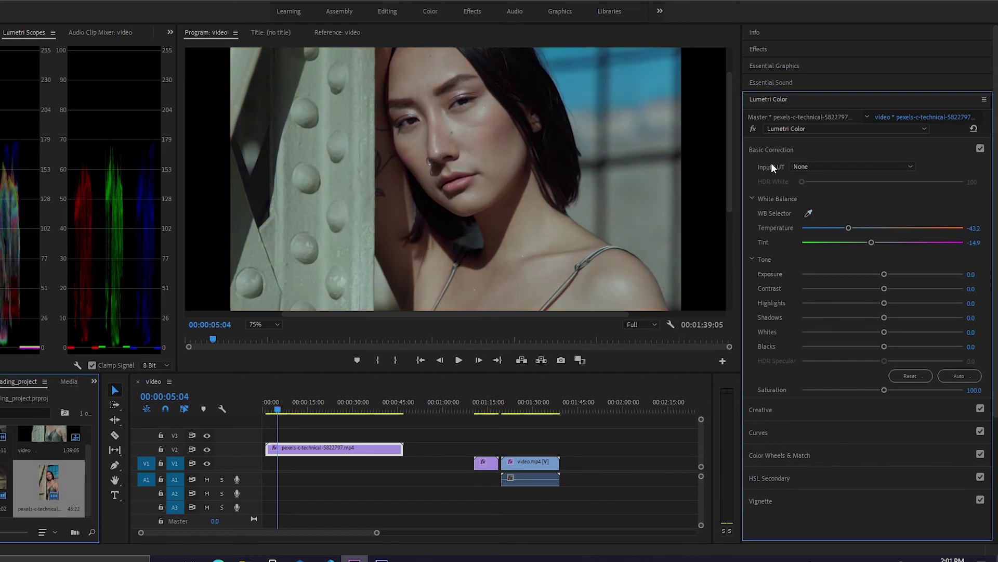
# - Set the portrait clip's Temperature to -15.5 and Tint to -2.4
pyautogui.moveTo(727, 138); pyautogui.dragTo(728, 117)
pyautogui.moveTo(847, 227); pyautogui.dragTo(869, 229)
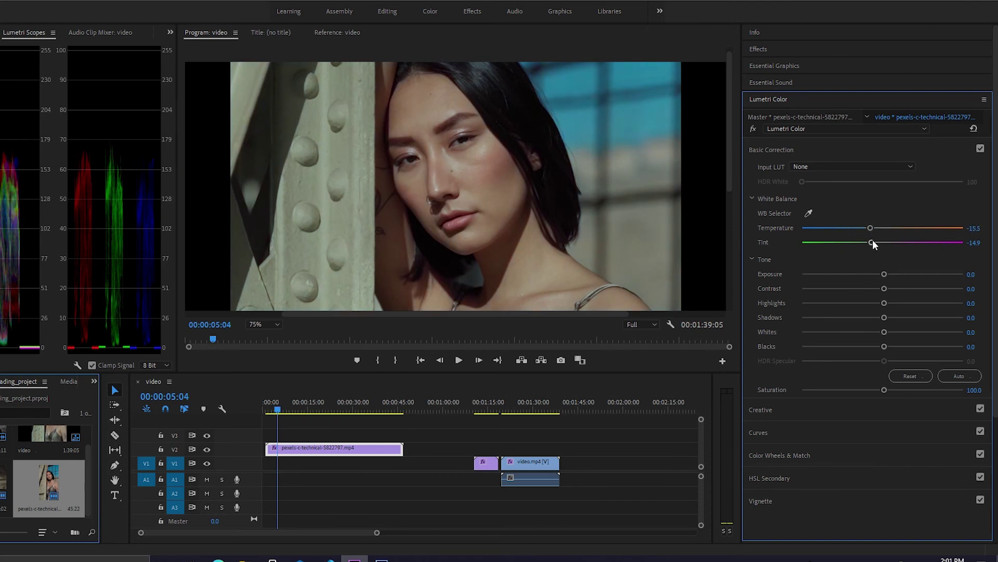
pyautogui.moveTo(872, 242); pyautogui.dragTo(881, 243)
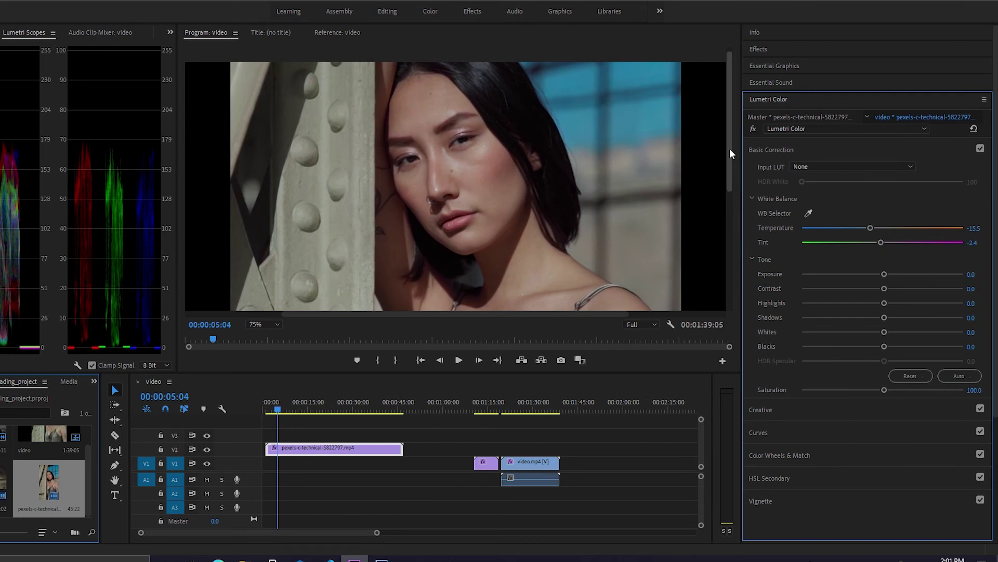
# - Set the portrait clip's Exposure to 0.3, Contrast to -1.7, Highlights to 52.6 and Shadows to 8.6
pyautogui.moveTo(729, 148); pyautogui.dragTo(728, 133)
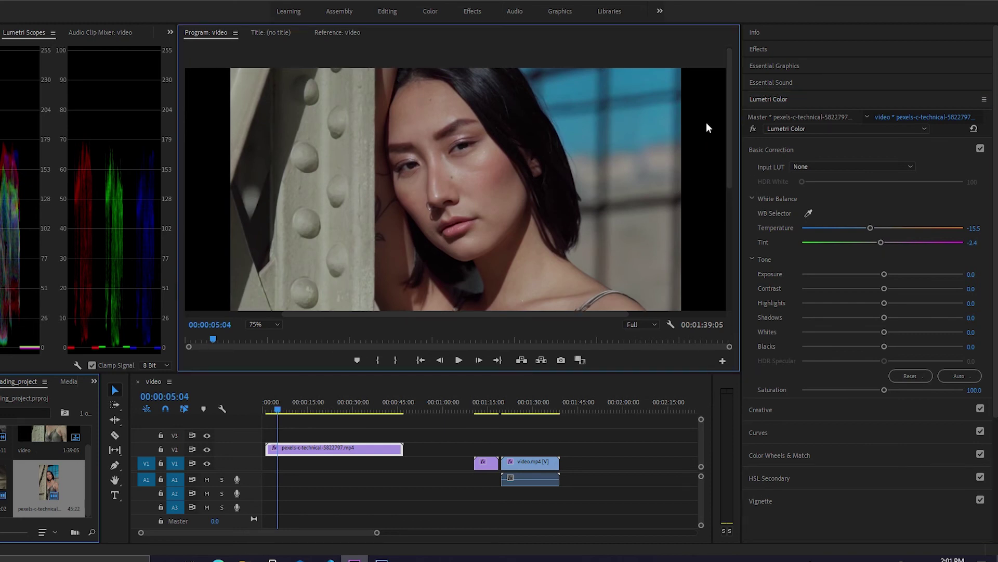
pyautogui.moveTo(728, 81)
pyautogui.mouseDown()
pyautogui.moveTo(724, 234)
pyautogui.moveTo(722, 95)
pyautogui.mouseUp()
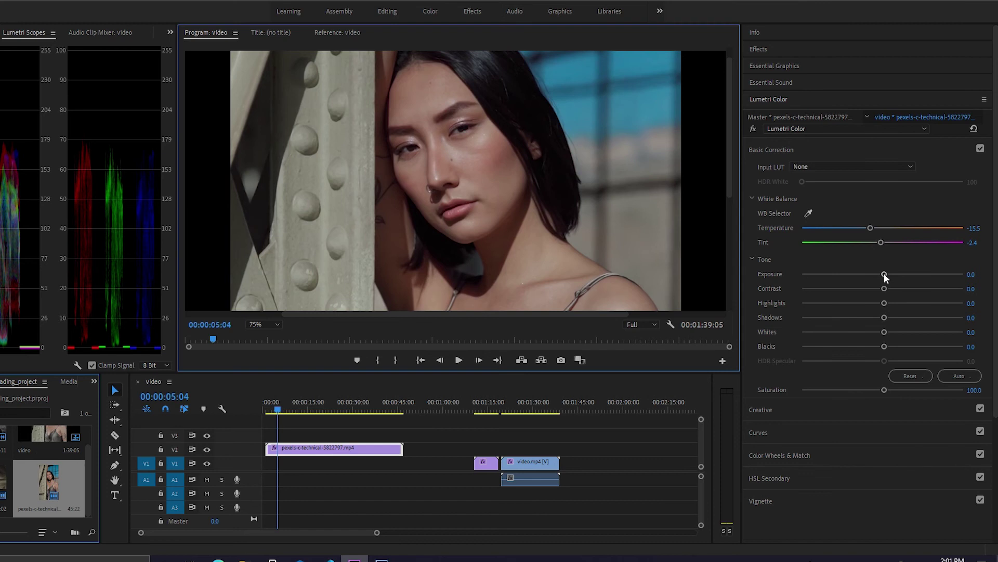
pyautogui.moveTo(728, 83); pyautogui.dragTo(731, 113)
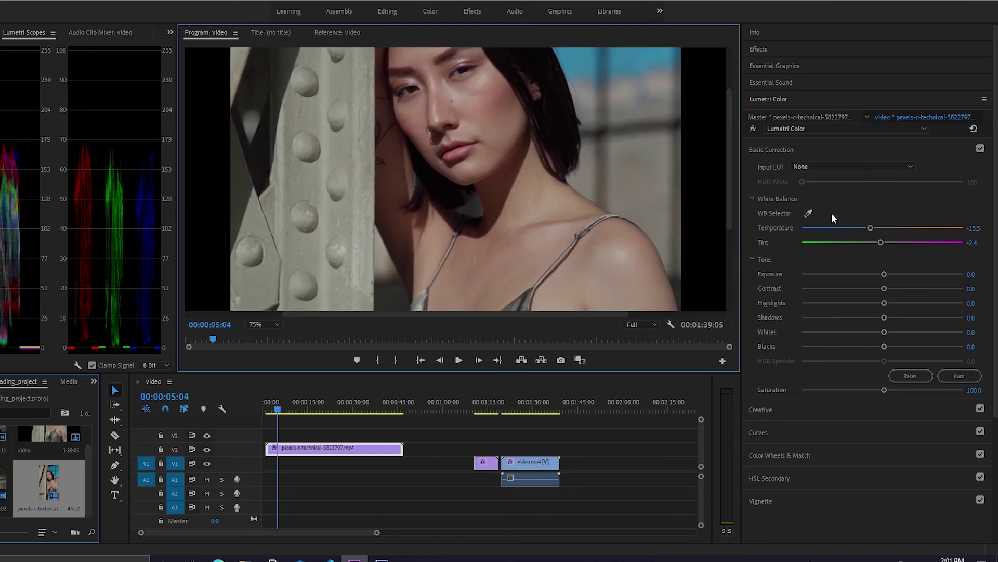
pyautogui.moveTo(884, 274); pyautogui.dragTo(888, 273)
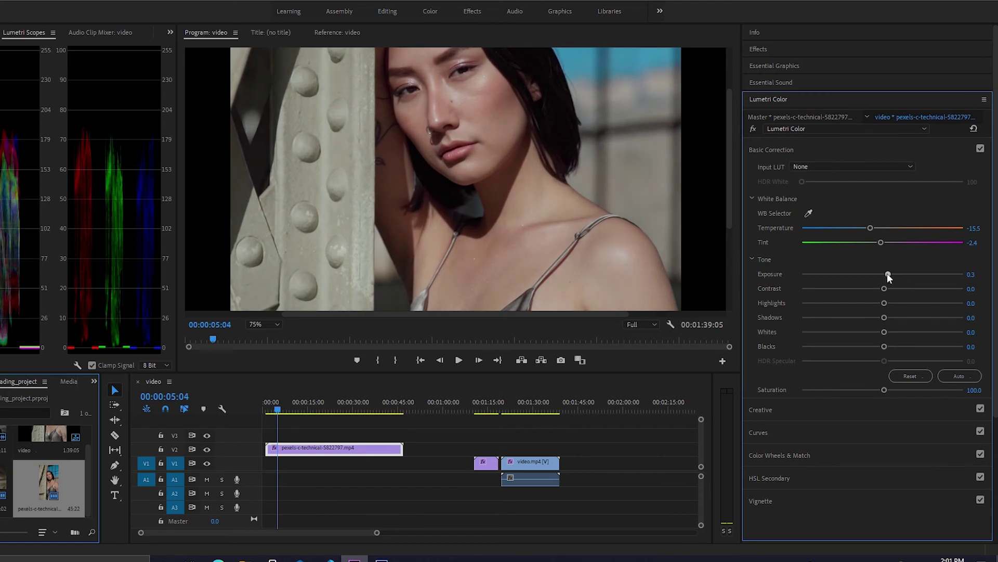
pyautogui.moveTo(730, 183); pyautogui.dragTo(729, 160)
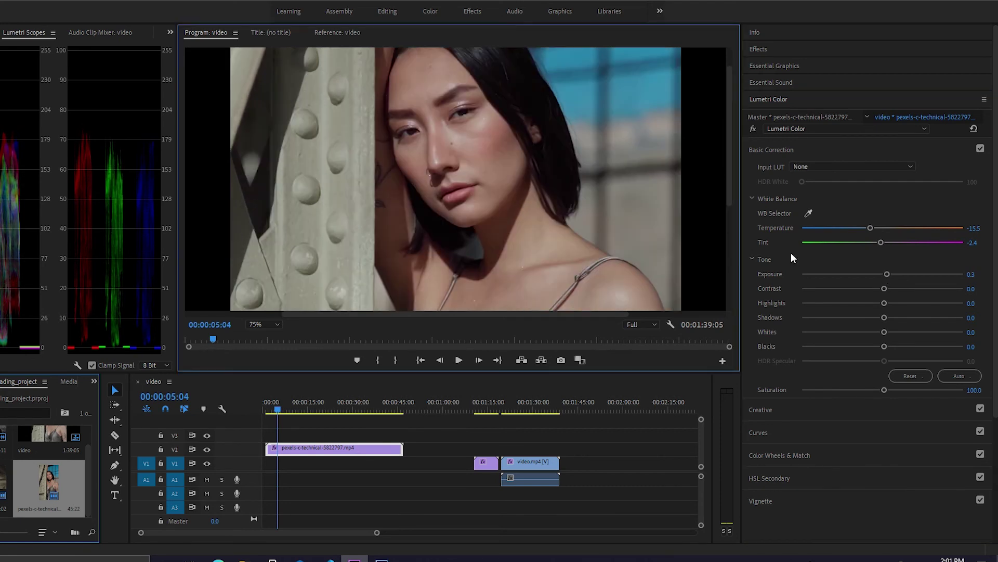
pyautogui.moveTo(884, 288); pyautogui.dragTo(875, 319)
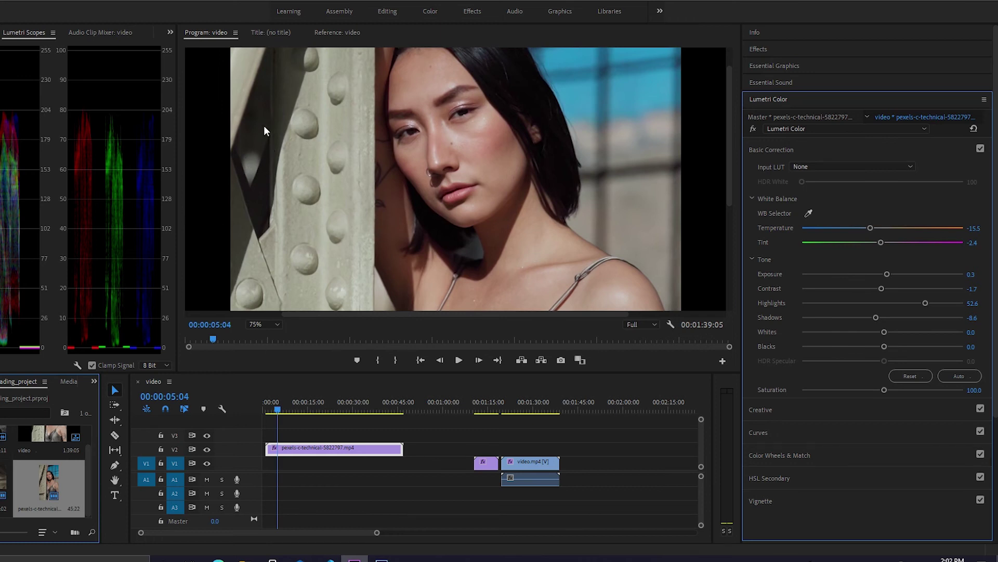
pyautogui.moveTo(876, 319)
pyautogui.mouseDown()
pyautogui.moveTo(863, 319)
pyautogui.moveTo(894, 319)
pyautogui.moveTo(831, 318)
pyautogui.moveTo(900, 322)
pyautogui.moveTo(879, 324)
pyautogui.moveTo(888, 323)
pyautogui.mouseUp()
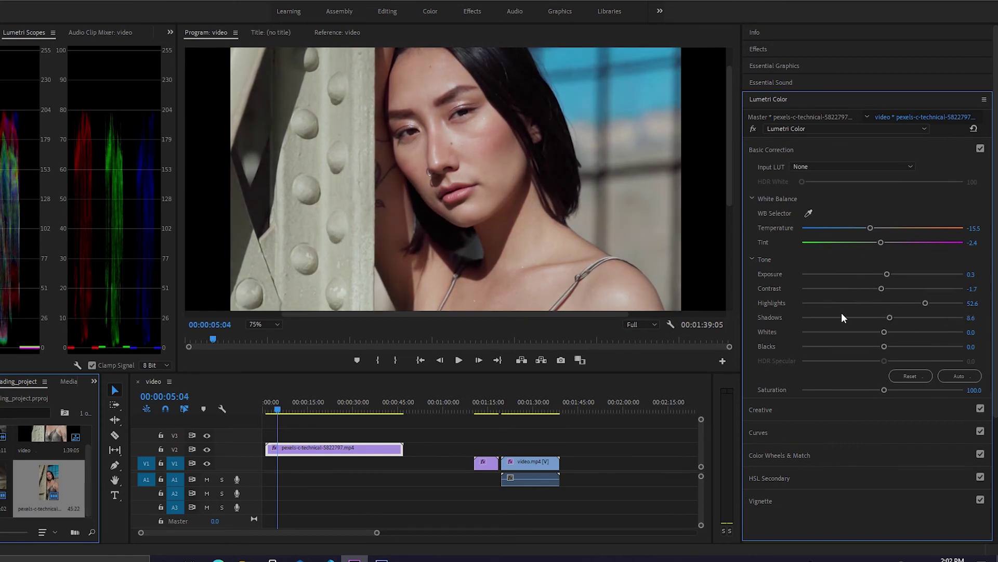
# - Set Whites to 4.5, Blacks to 10.7, Contrast to 3.8 and Highlights to 60.1, and raise the Basic Correction Saturation slightly
pyautogui.scroll(-3, 843, 314)
pyautogui.scroll(3, 867, 301)
pyautogui.moveTo(885, 333); pyautogui.dragTo(890, 362)
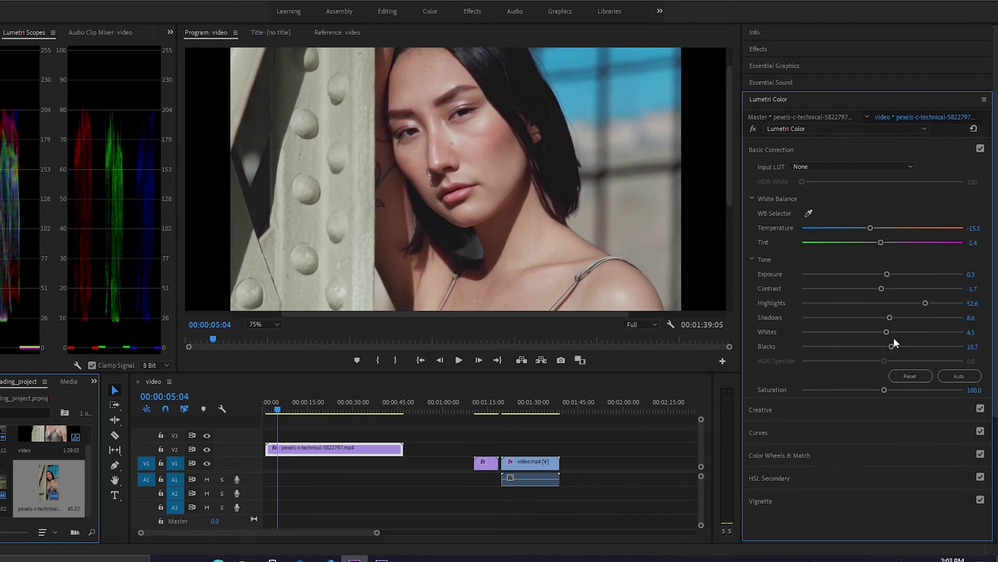
pyautogui.moveTo(925, 302)
pyautogui.mouseDown()
pyautogui.moveTo(960, 308)
pyautogui.moveTo(899, 313)
pyautogui.moveTo(931, 312)
pyautogui.mouseUp()
pyautogui.scroll(-3, 859, 317)
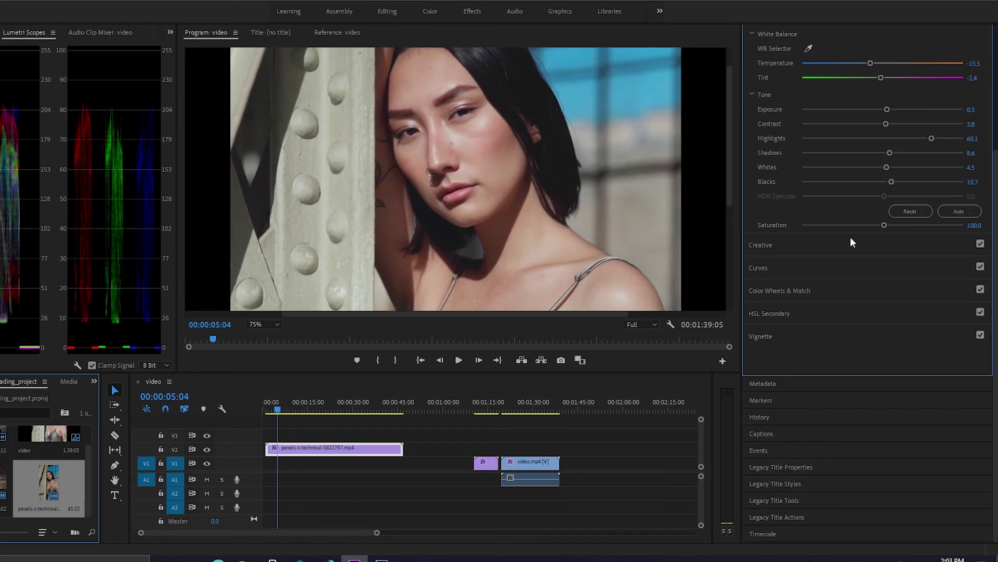
pyautogui.moveTo(884, 227); pyautogui.dragTo(890, 227)
# - In the Creative adjustments, set Sharpen to 25.8, Vibrance to 11.3 and Saturation to 103.1
pyautogui.click(750, 246)
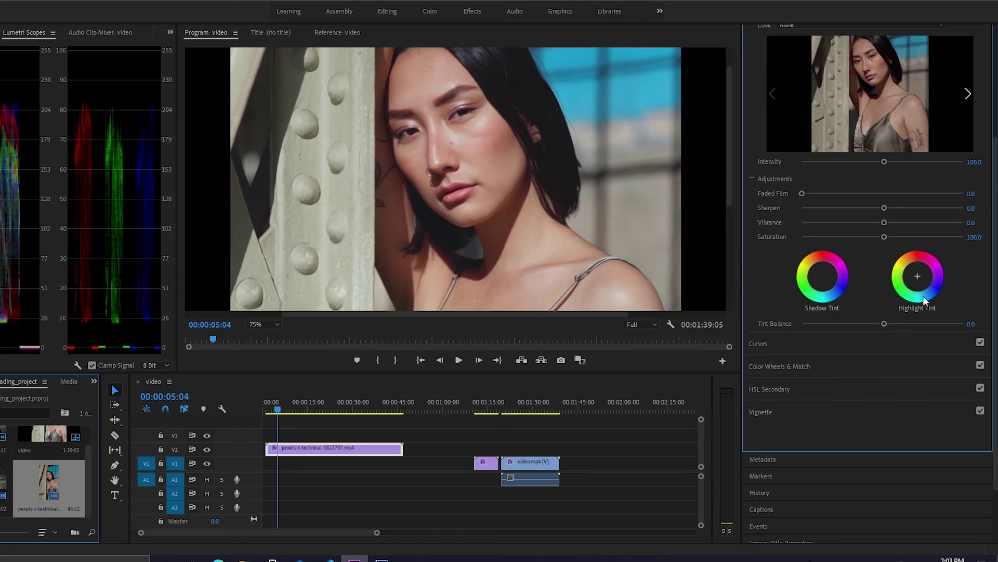
pyautogui.click(734, 137)
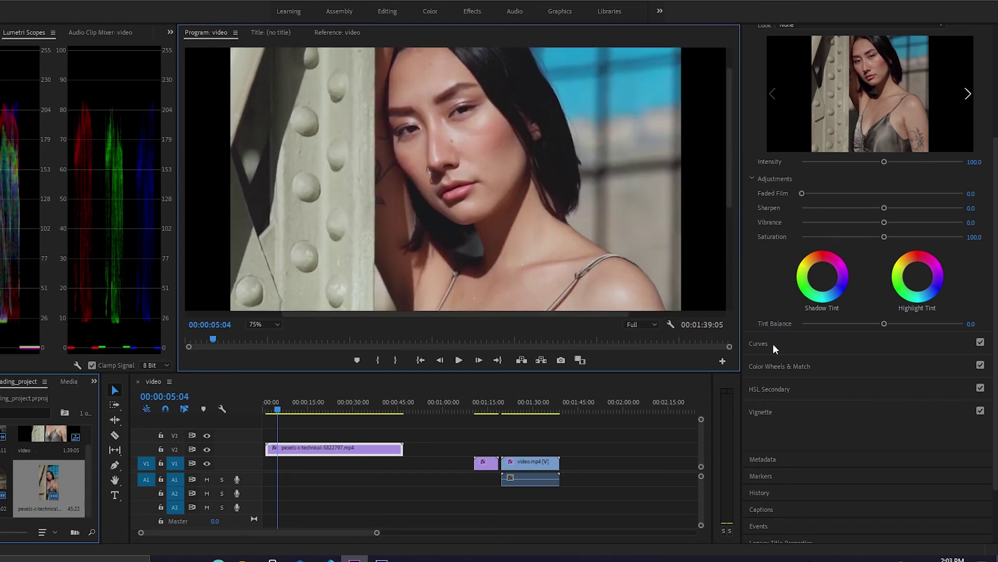
pyautogui.moveTo(884, 220); pyautogui.dragTo(896, 208)
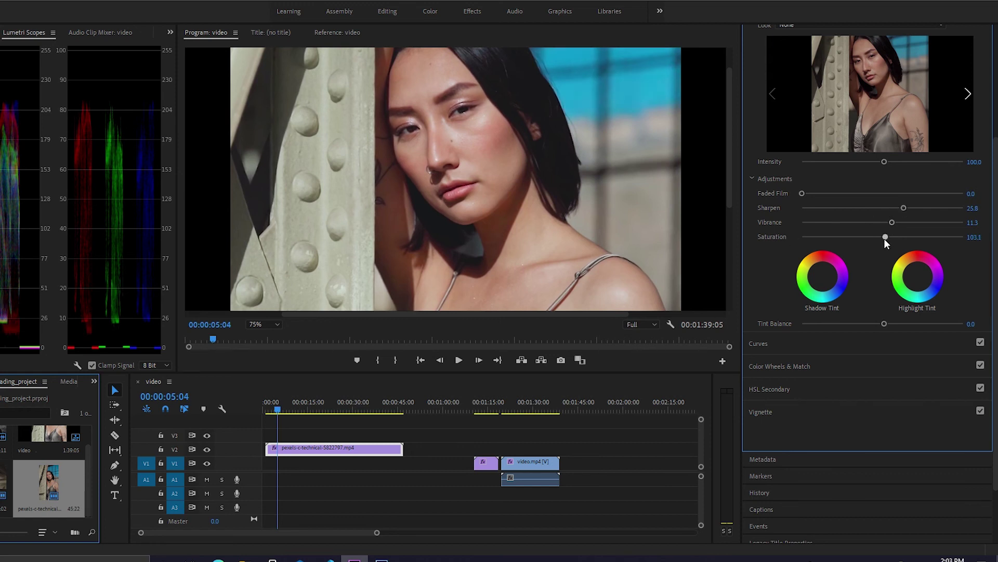
# - In the portrait clip's RGB Curves, slightly lower the red and green midpoints and nudge the blue midpoint
pyautogui.scroll(-3, 771, 283)
pyautogui.click(766, 272)
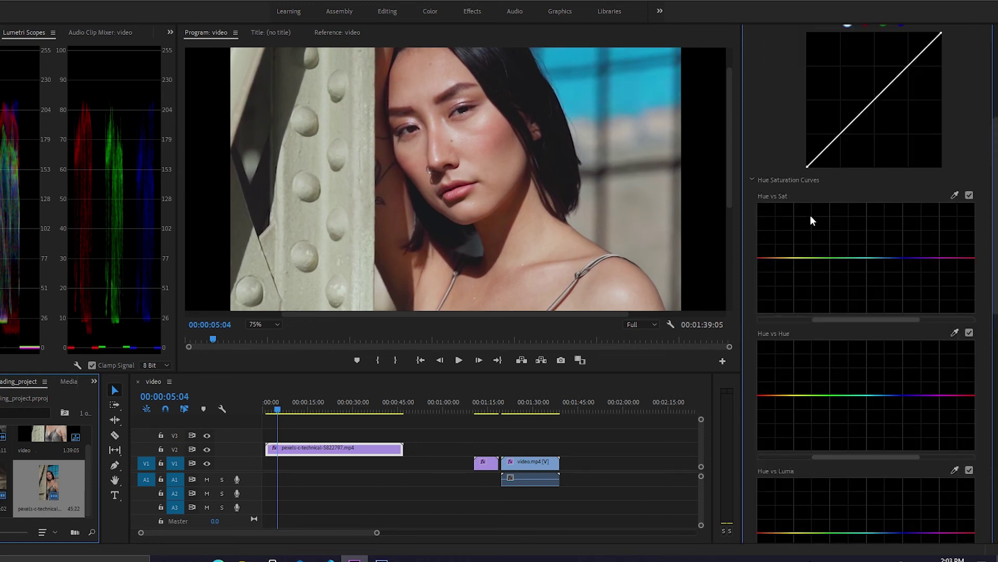
pyautogui.scroll(4, 821, 232)
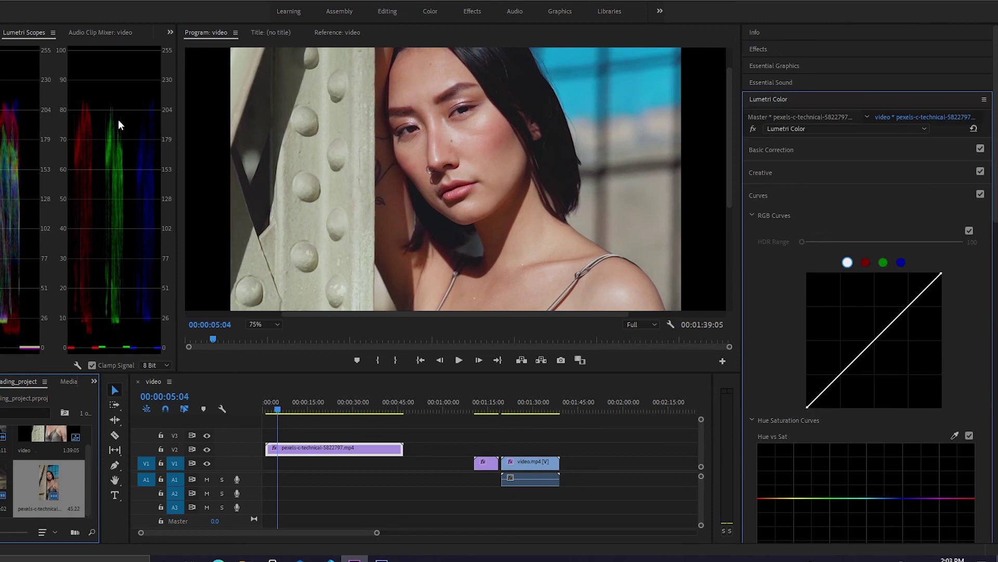
pyautogui.click(865, 262)
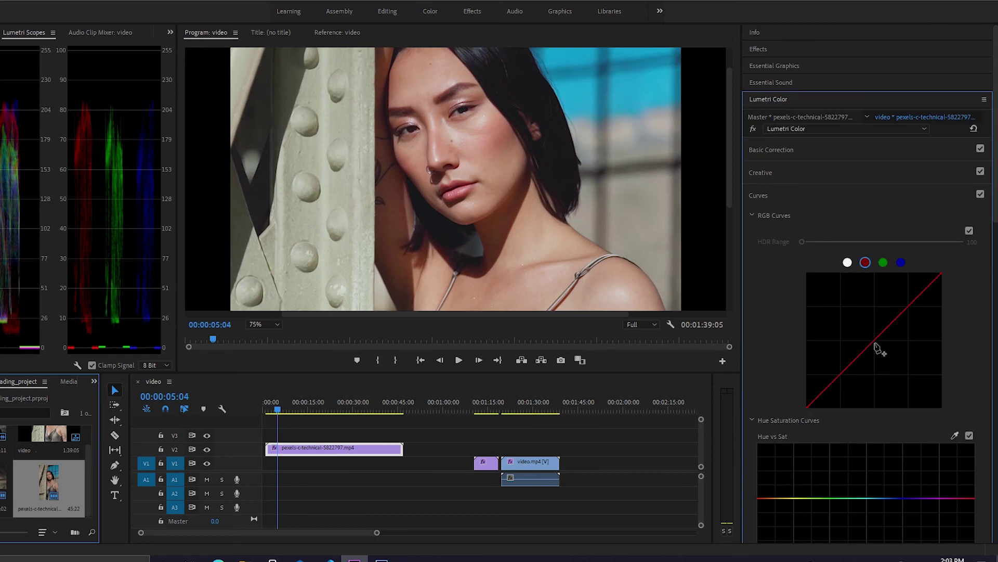
pyautogui.moveTo(875, 343); pyautogui.dragTo(876, 345)
pyautogui.click(884, 263)
pyautogui.click(876, 341)
pyautogui.moveTo(876, 343); pyautogui.dragTo(878, 346)
pyautogui.click(899, 263)
pyautogui.click(876, 340)
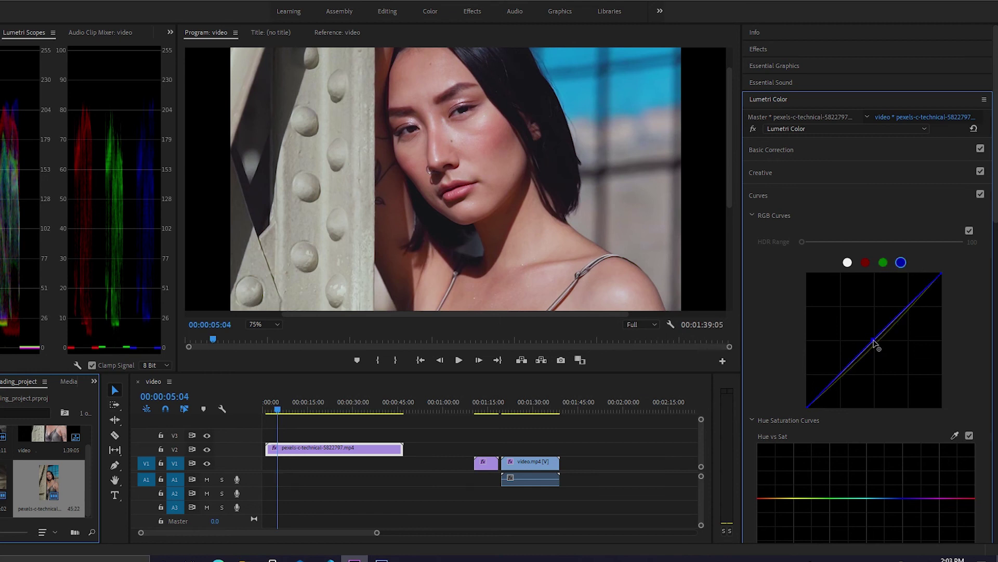
pyautogui.moveTo(877, 343); pyautogui.dragTo(875, 342)
# - Try a teal cast on the Shadows color wheel, reset the wheel, and slightly lower the shadow level
pyautogui.click(765, 292)
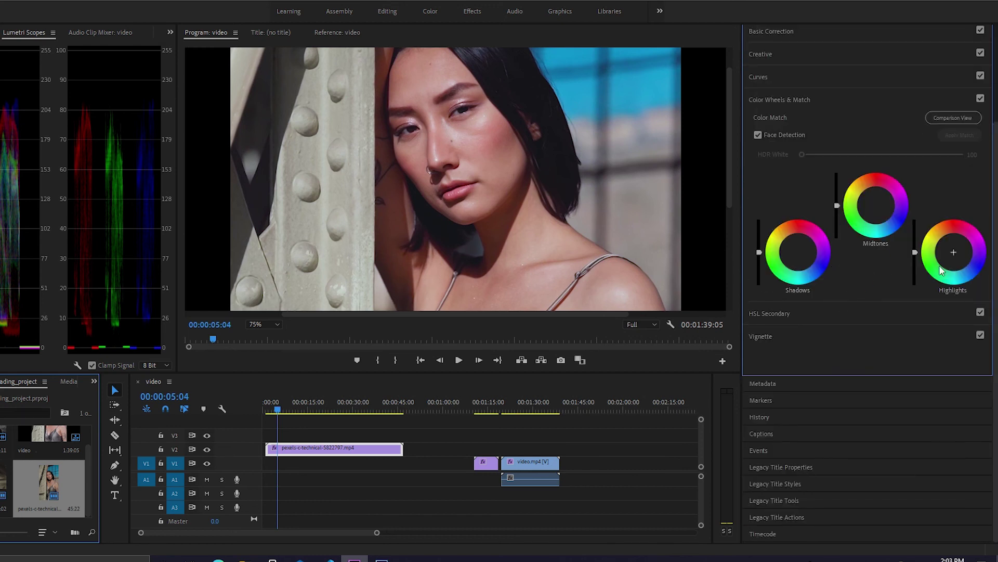
pyautogui.moveTo(794, 278); pyautogui.dragTo(796, 272)
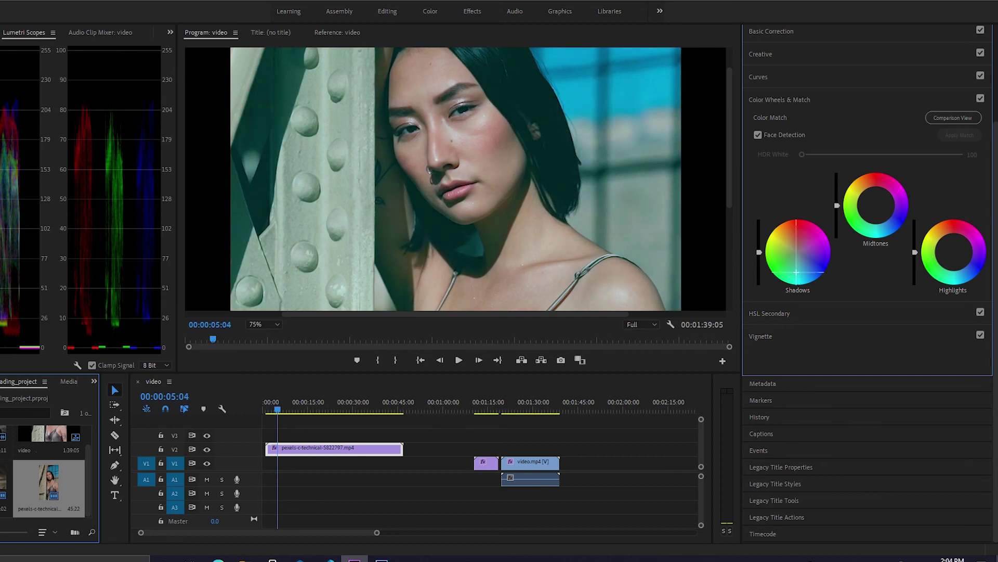
pyautogui.doubleClick(798, 251)
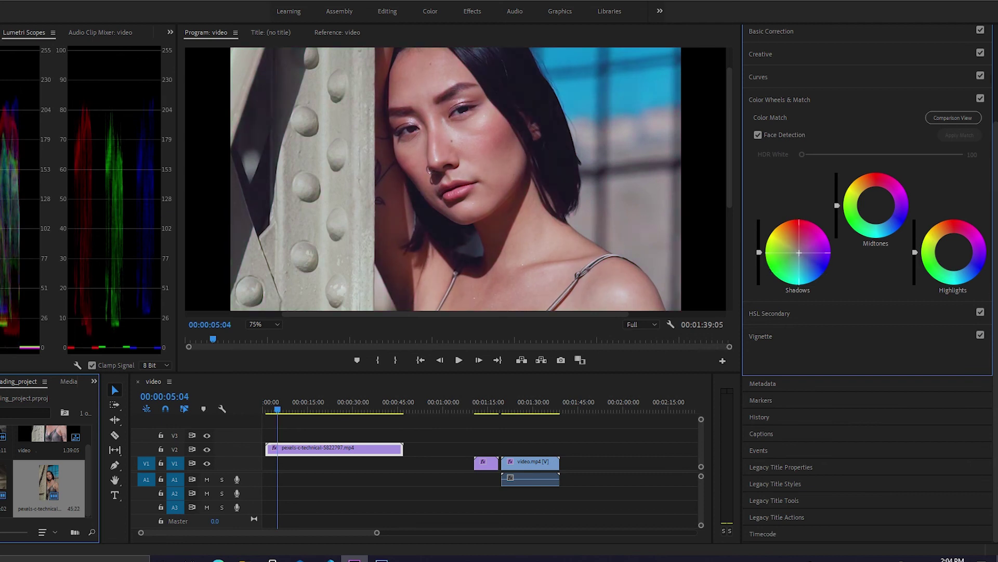
pyautogui.click(760, 252)
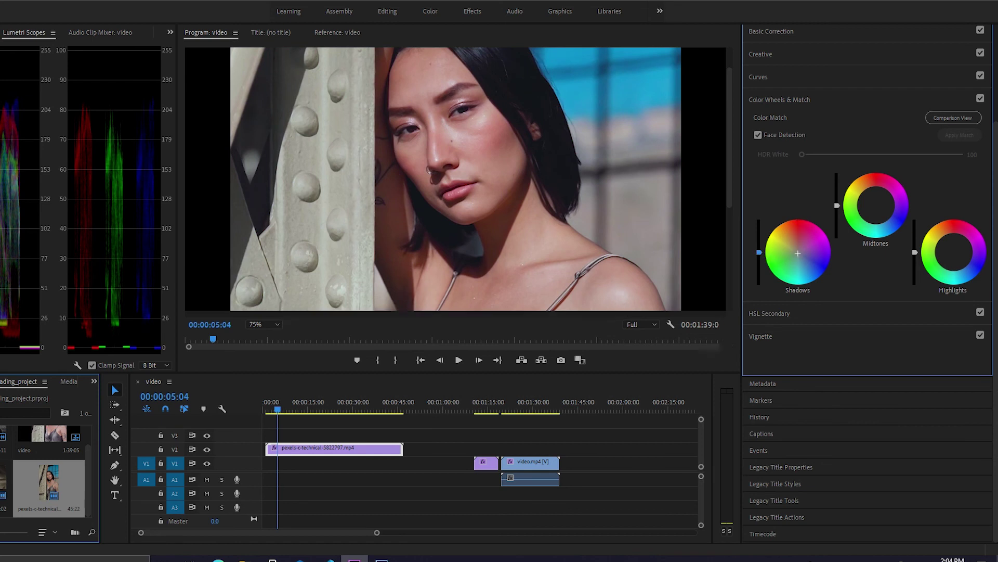
# - Open the Vignette settings and compare the portrait with the Lumetri Color effect off and on
pyautogui.click(786, 338)
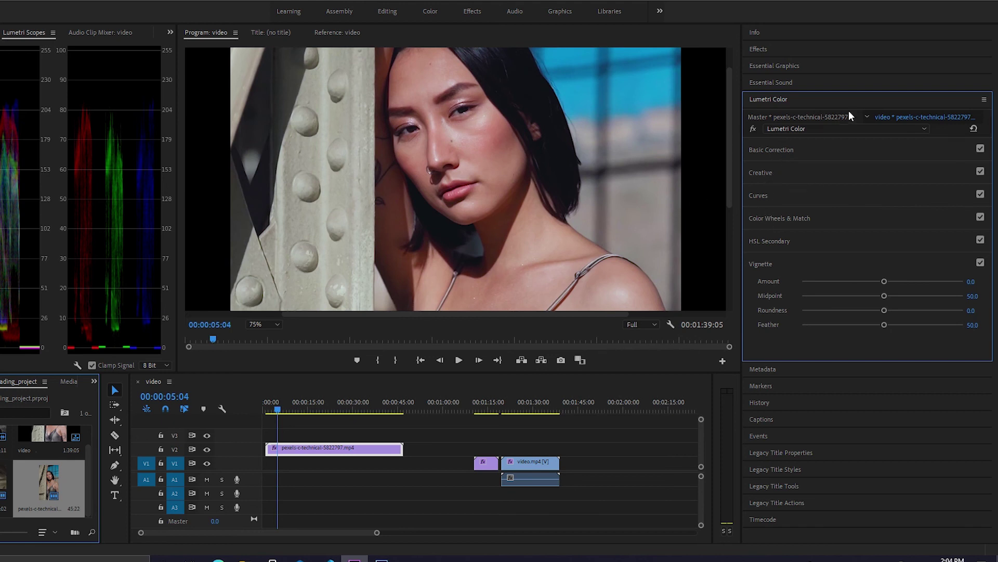
pyautogui.click(754, 129)
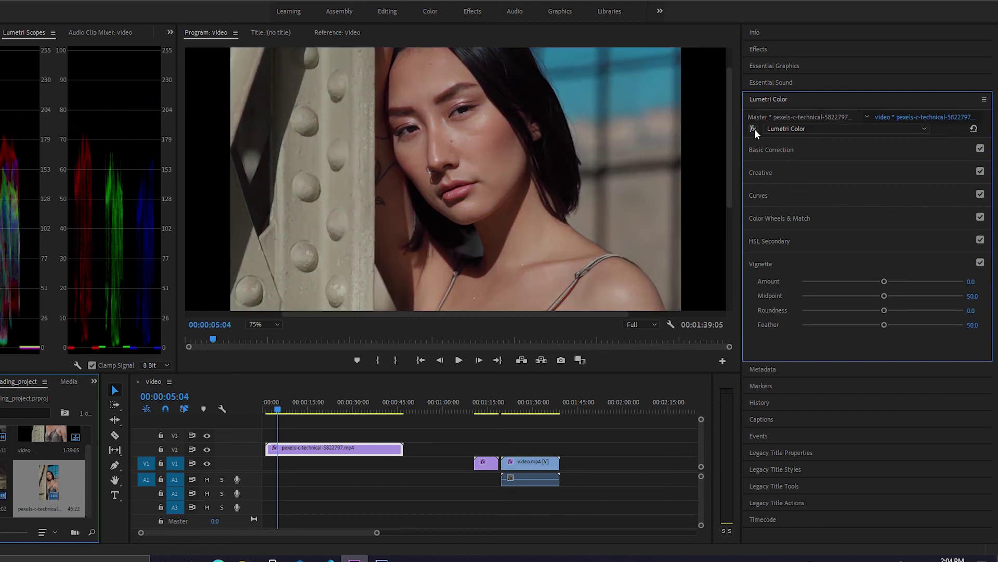
pyautogui.click(754, 129)
pyautogui.click(754, 129)
pyautogui.click(754, 129)
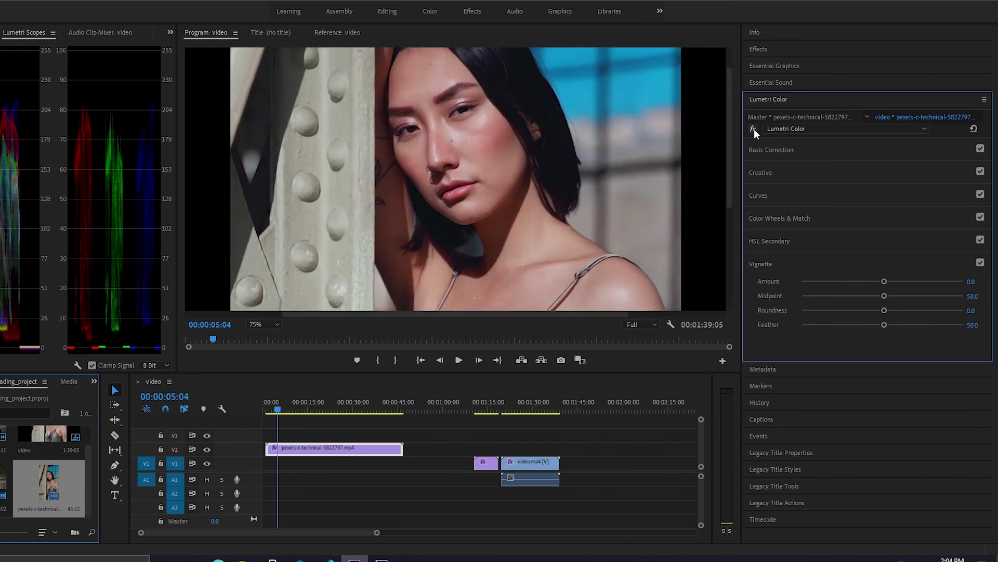
pyautogui.click(754, 129)
pyautogui.click(753, 128)
# - Fit the whole frame in the Program monitor and compare the full portrait with and without Lumetri Color
pyautogui.click(255, 324)
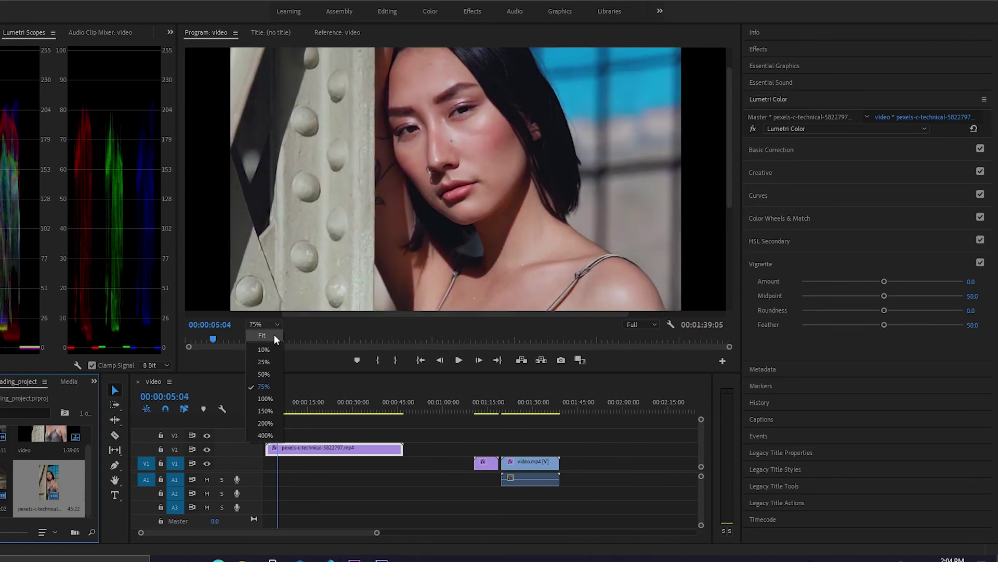
pyautogui.click(271, 335)
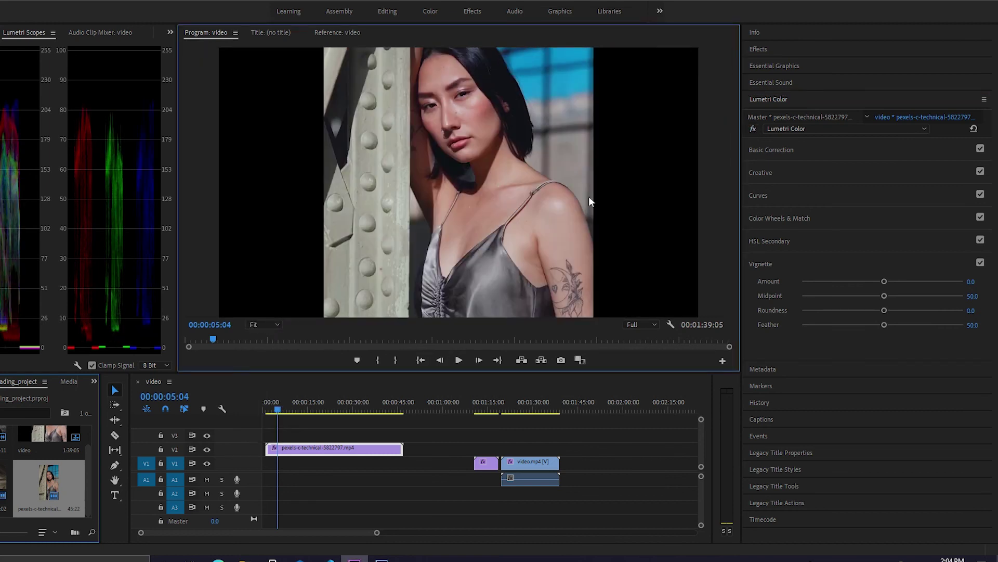
pyautogui.click(751, 129)
pyautogui.click(751, 129)
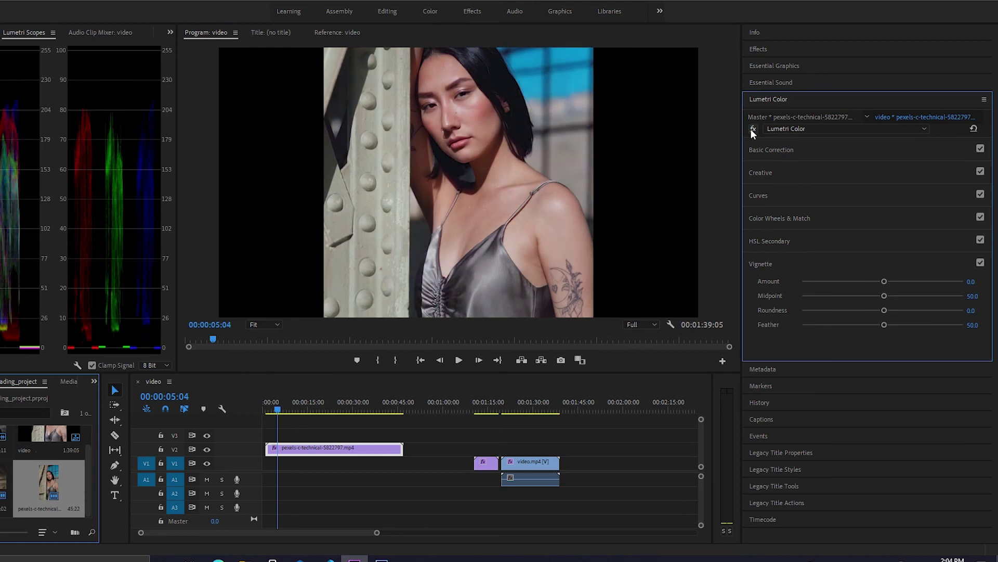
pyautogui.click(751, 128)
pyautogui.click(751, 129)
pyautogui.click(751, 129)
pyautogui.click(750, 129)
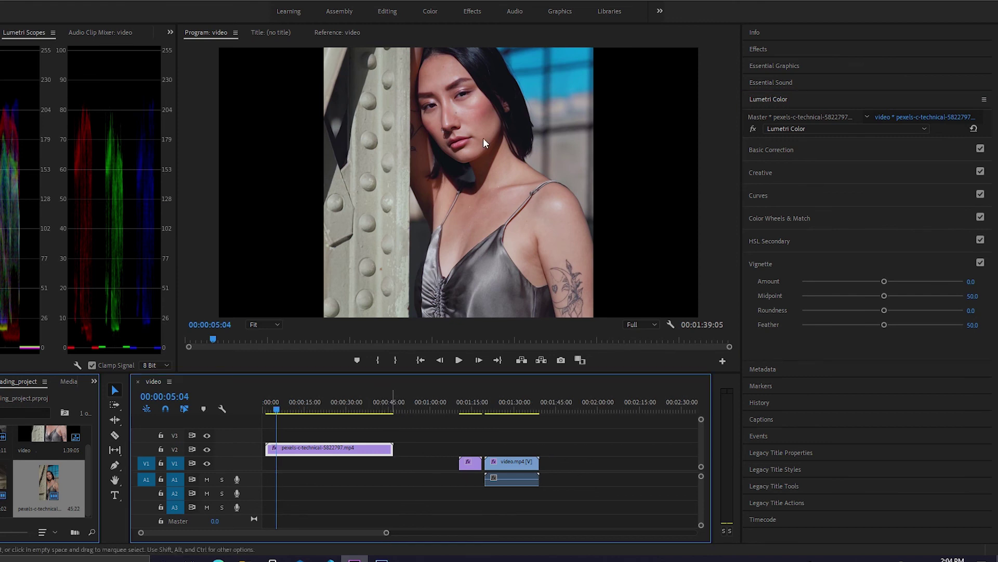
# - Move the portrait clip further along track V2 and add video (2).mp4 to track V1 at 00:00:05:04
pyautogui.doubleClick(499, 1)
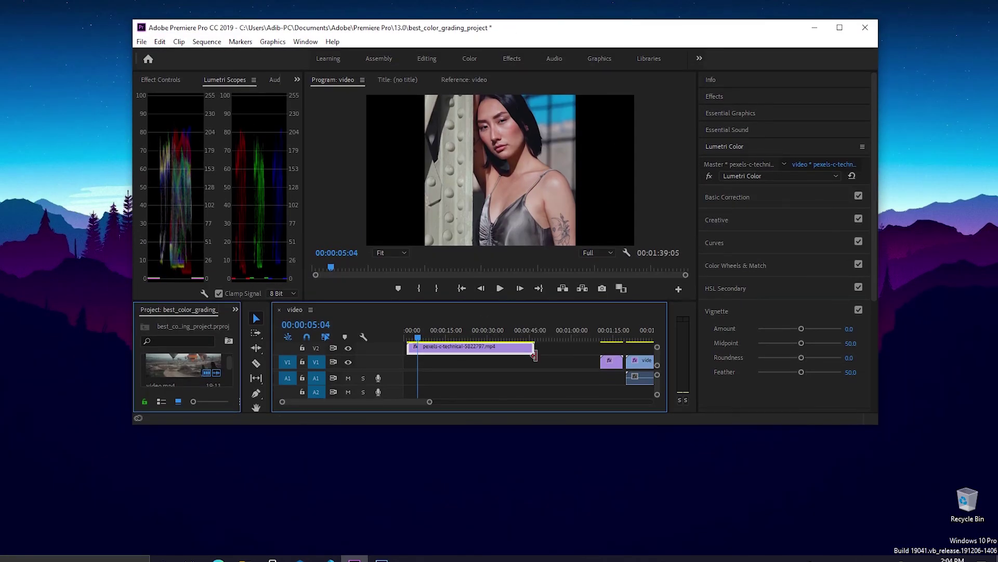
pyautogui.moveTo(501, 350); pyautogui.dragTo(605, 349)
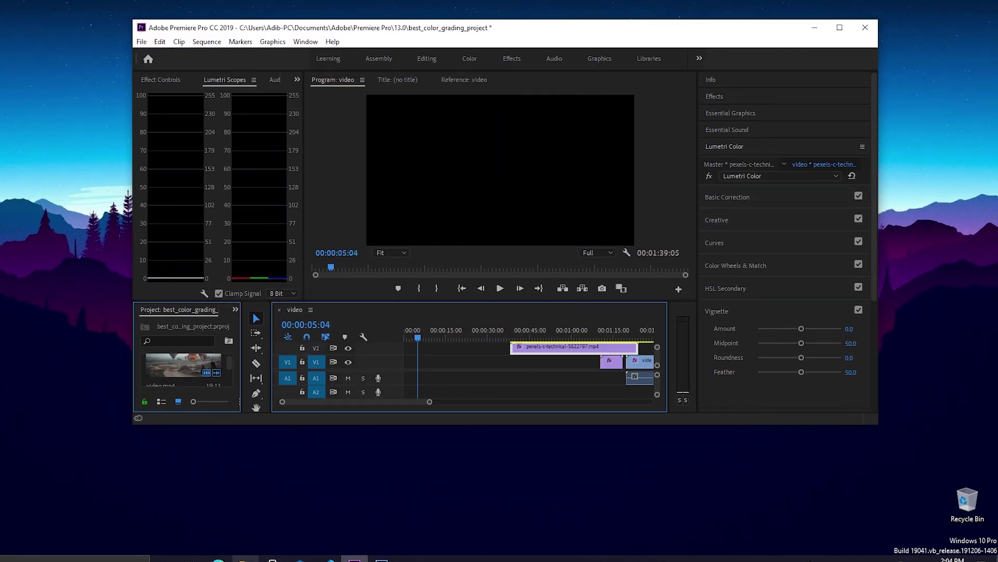
pyautogui.click(244, 559)
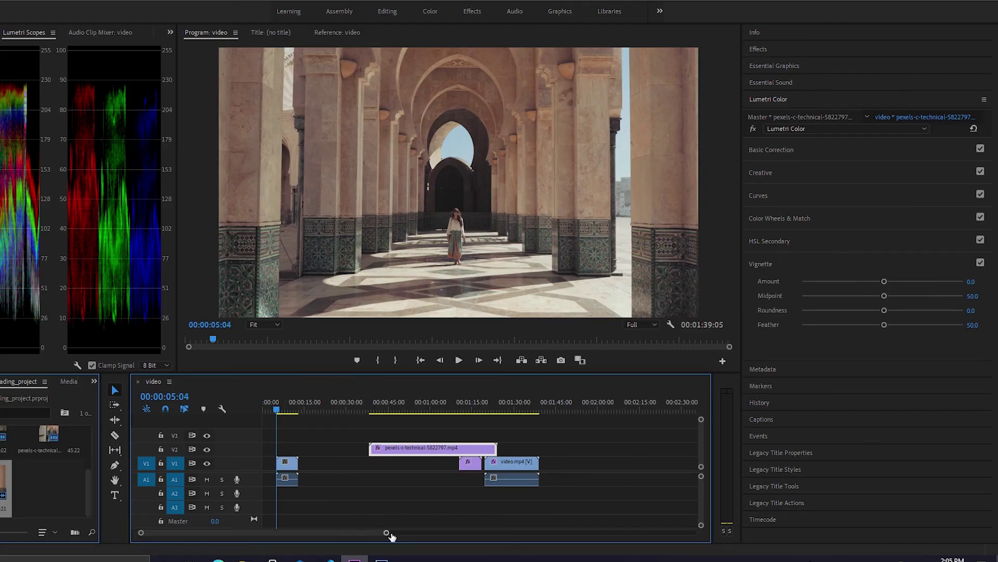
# - Park the playhead at 00:00:07:10 over video (2).mp4
pyautogui.moveTo(387, 532); pyautogui.dragTo(286, 532)
pyautogui.click(623, 411)
pyautogui.moveTo(627, 414); pyautogui.dragTo(317, 424)
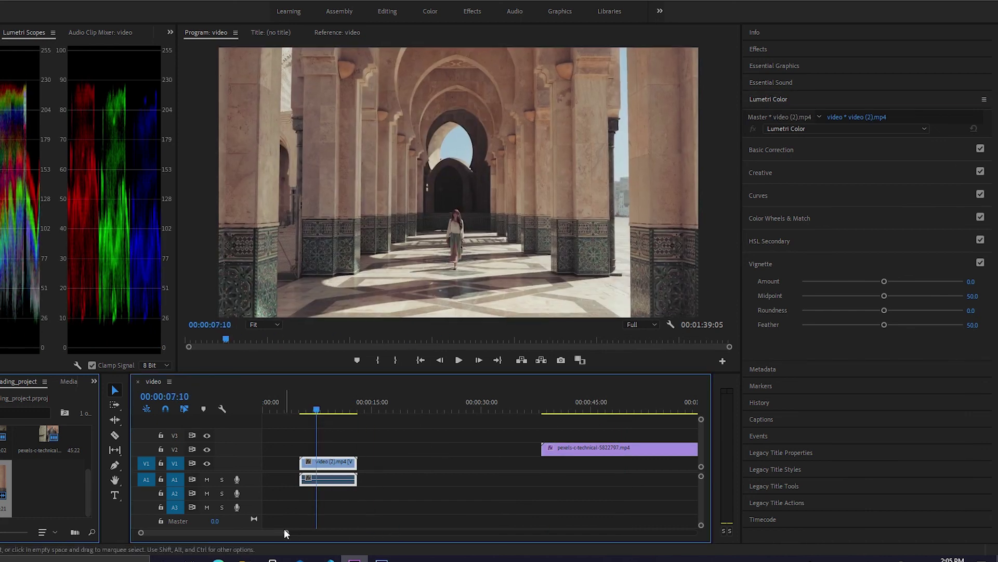
# - Enlarge the Program monitor, inspect the archway footage at 150%, and set the view back to Fit
pyautogui.scroll(-2, 266, 532)
pyautogui.moveTo(272, 374); pyautogui.dragTo(274, 436)
pyautogui.click(263, 386)
pyautogui.click(268, 474)
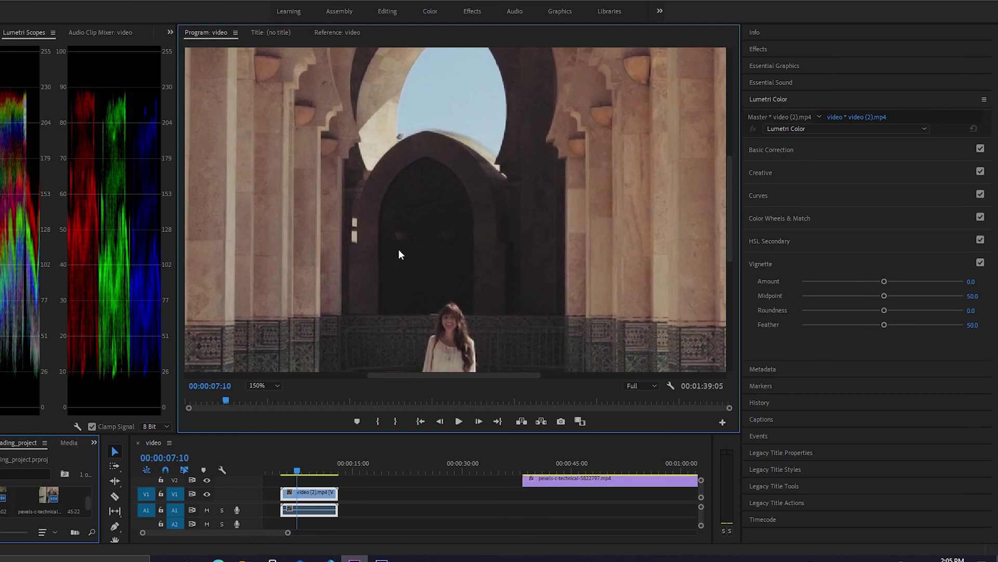
pyautogui.click(263, 386)
pyautogui.click(265, 398)
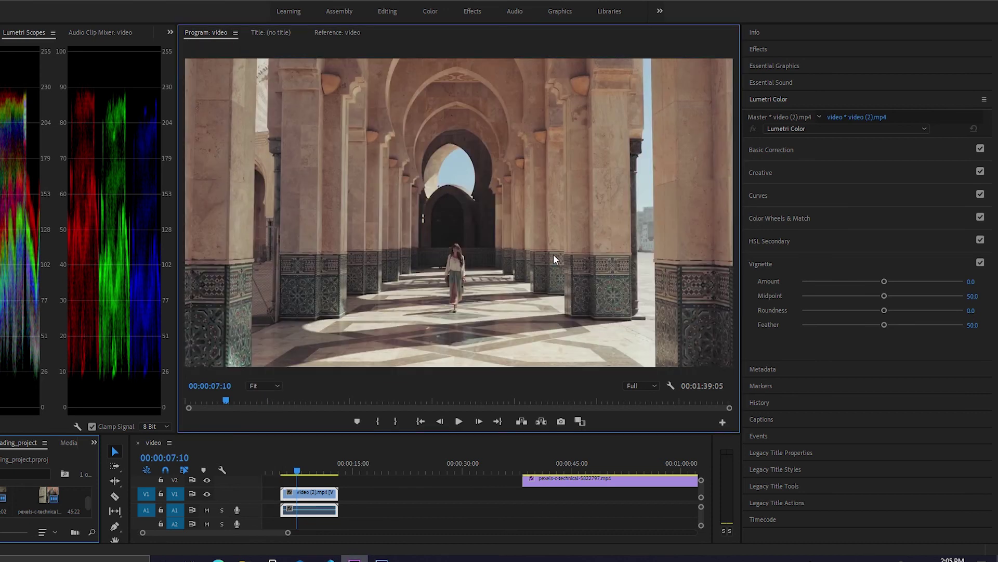
# - Select the archway clip and correct its white balance by sampling beside the arch, with Temperature -25.1 and Tint 4.8
pyautogui.click(315, 493)
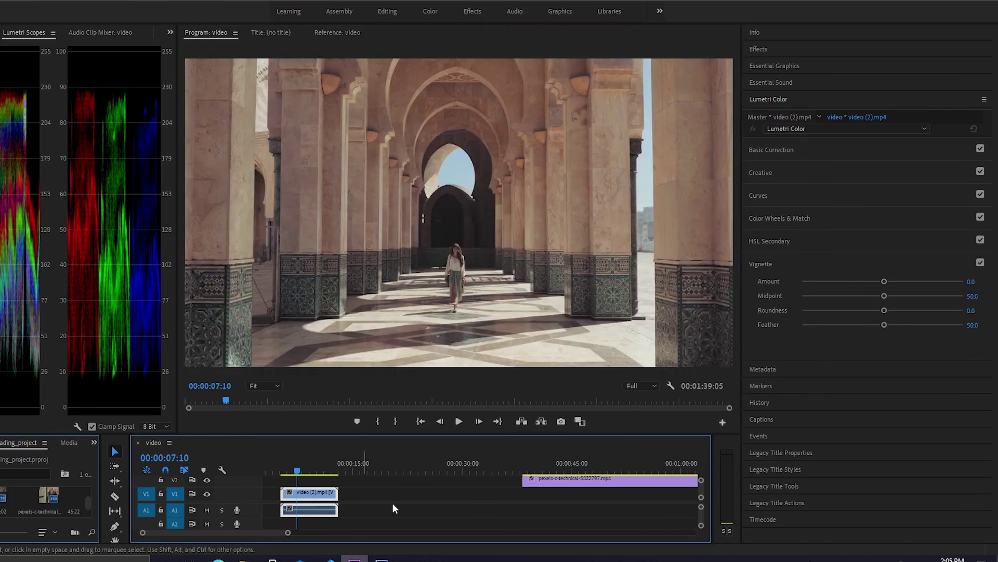
pyautogui.click(785, 103)
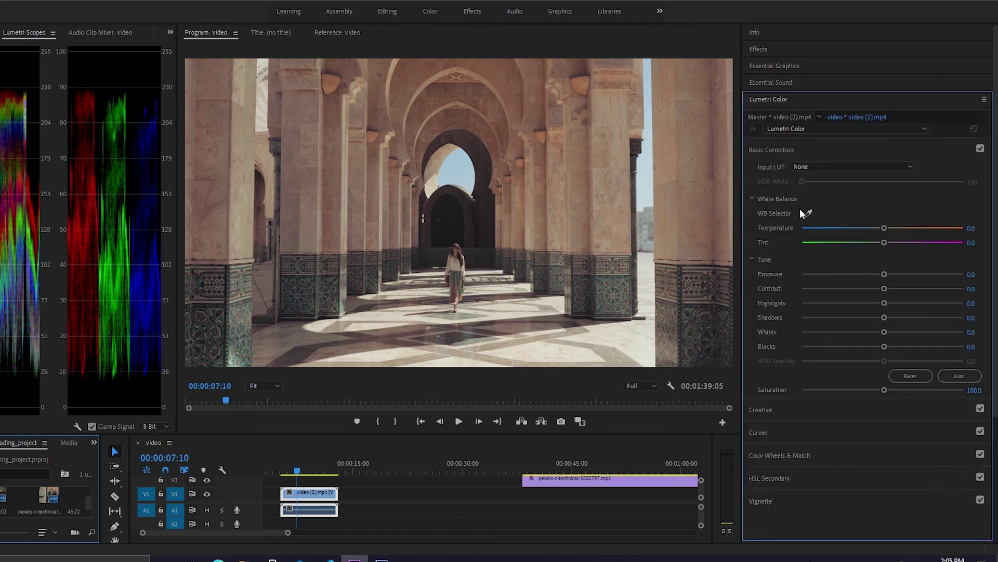
pyautogui.click(810, 214)
pyautogui.click(432, 203)
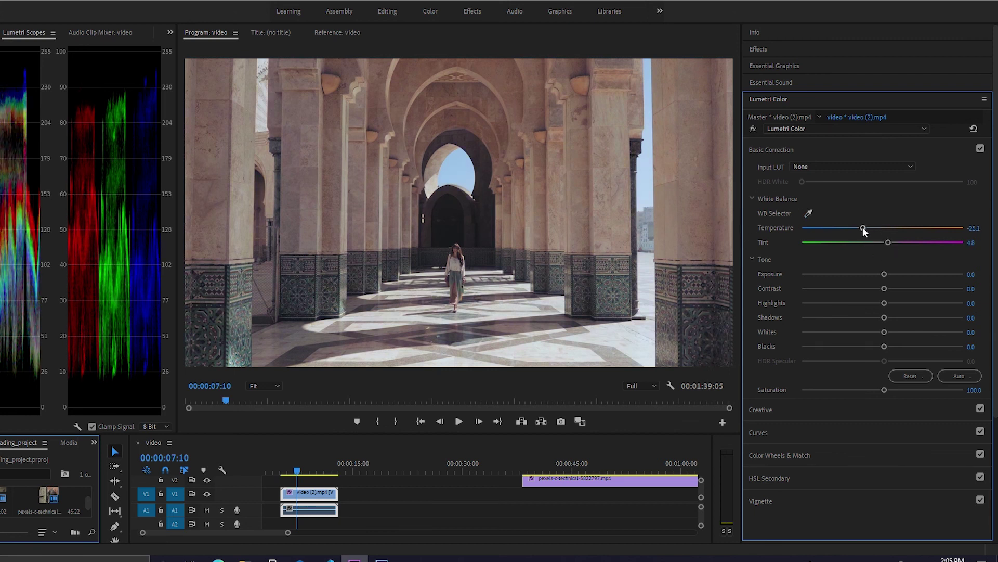
# - Set the archway clip's Exposure to -0.1, Contrast to 16.8, Highlights to 22.3 and Shadows to 12.7
pyautogui.moveTo(884, 274); pyautogui.dragTo(885, 278)
pyautogui.moveTo(881, 274); pyautogui.dragTo(879, 273)
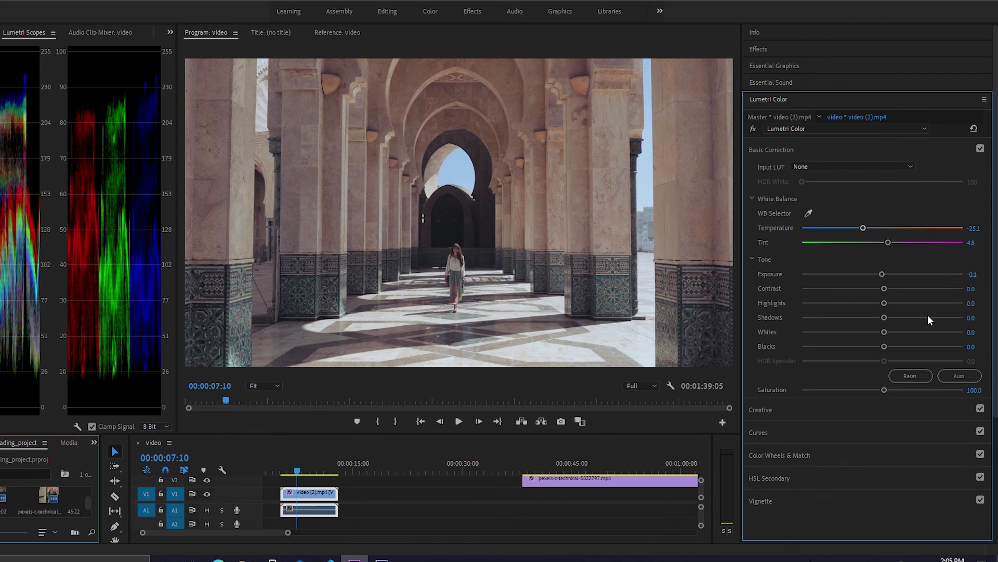
pyautogui.moveTo(883, 287)
pyautogui.mouseDown()
pyautogui.moveTo(909, 291)
pyautogui.moveTo(871, 292)
pyautogui.moveTo(896, 291)
pyautogui.mouseUp()
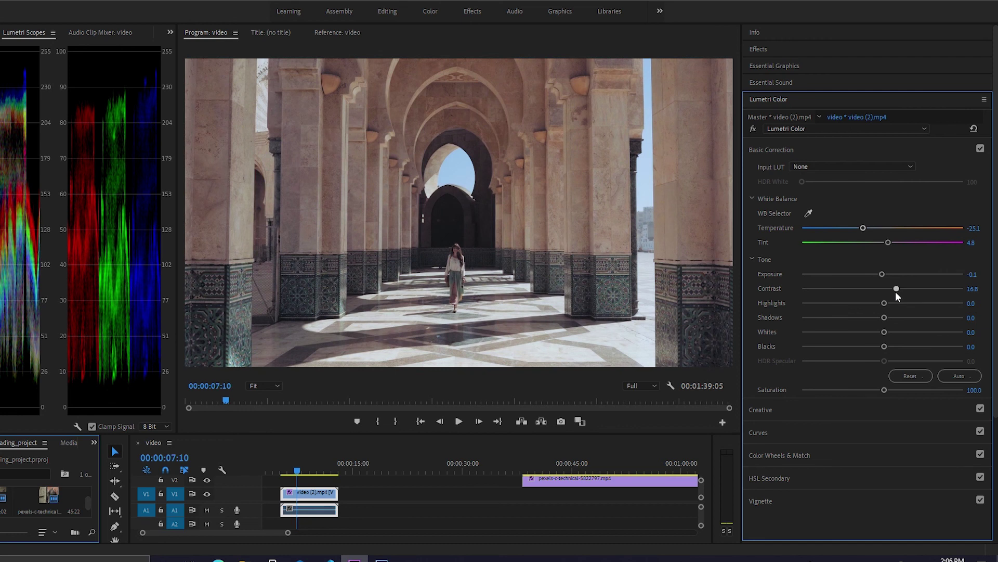
pyautogui.moveTo(884, 304); pyautogui.dragTo(892, 323)
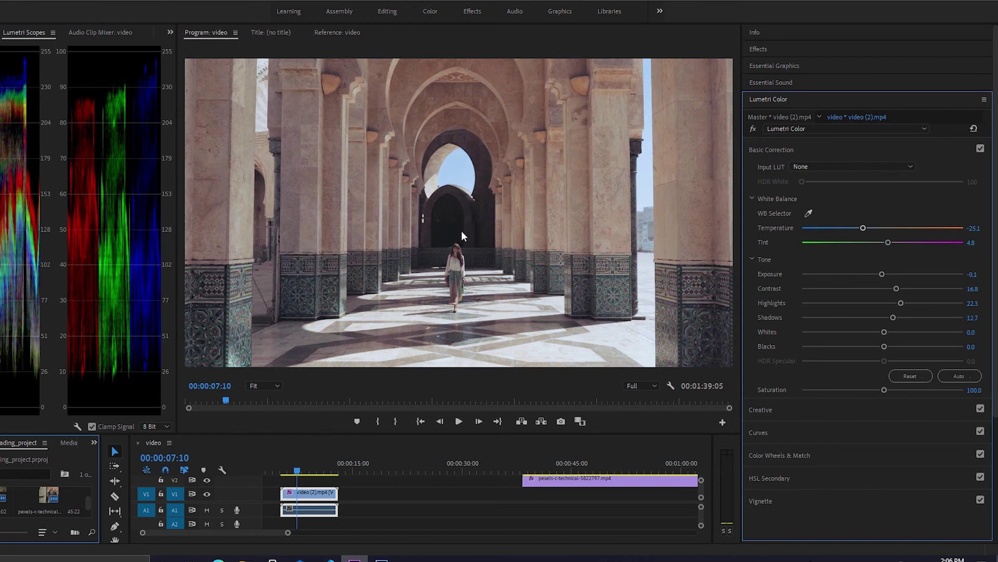
# - Try Shadows at 82.8 and 36.8, return it to 12.7, and set Whites to 6.5
pyautogui.moveTo(893, 319); pyautogui.dragTo(949, 320)
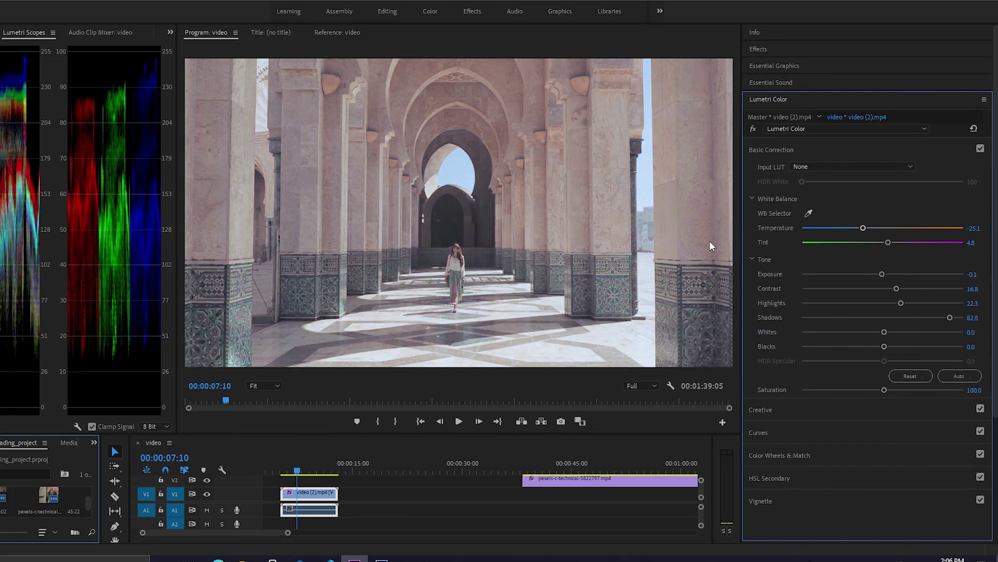
pyautogui.click(901, 317)
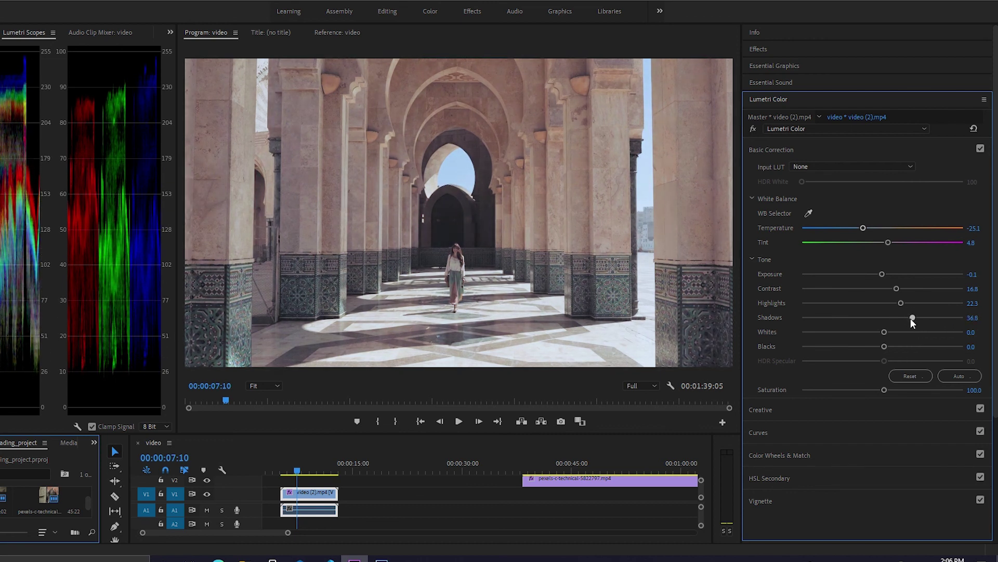
pyautogui.moveTo(901, 317); pyautogui.dragTo(887, 335)
# - Try Blacks at -25.8 and -1.7, settle on -0.3, and set the Basic Correction Saturation to 108.6
pyautogui.scroll(-5, 818, 323)
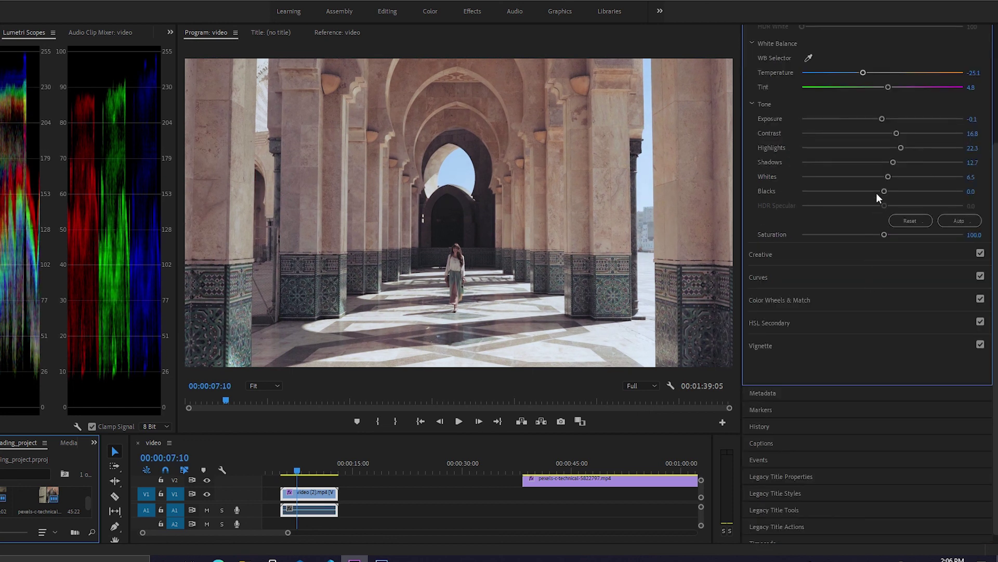
pyautogui.moveTo(884, 192); pyautogui.dragTo(861, 196)
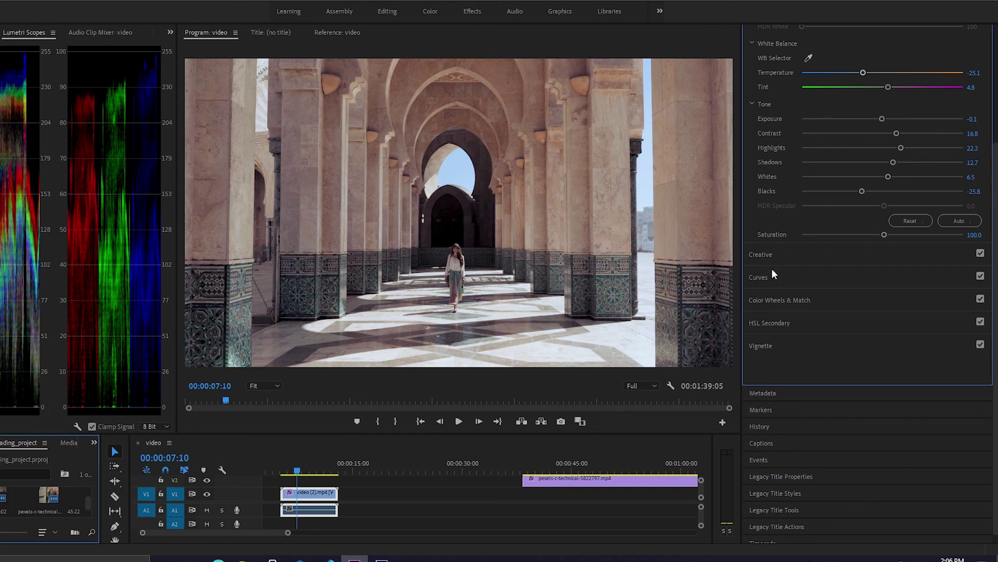
pyautogui.moveTo(864, 191); pyautogui.dragTo(881, 193)
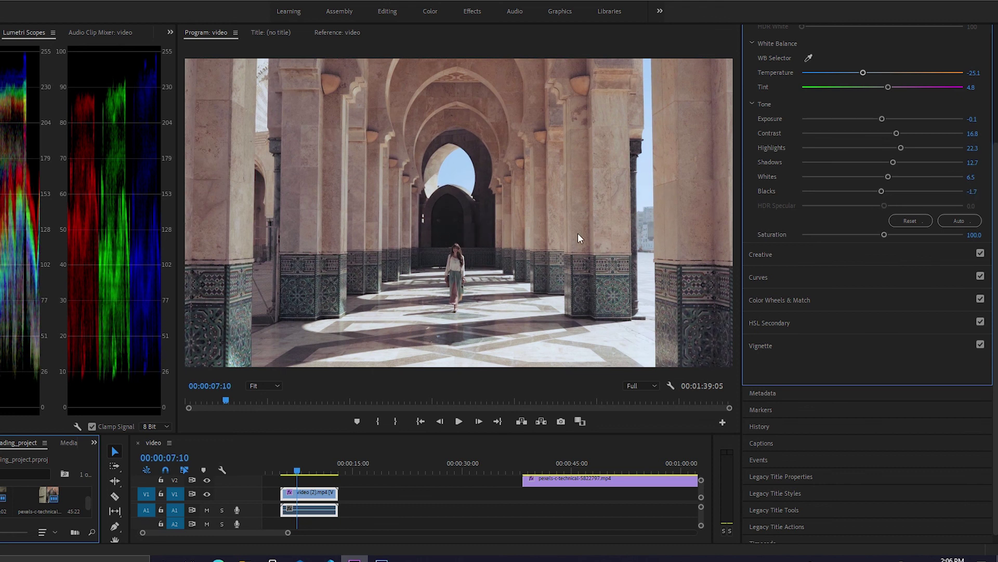
pyautogui.moveTo(882, 190); pyautogui.dragTo(890, 226)
pyautogui.scroll(-1, 827, 271)
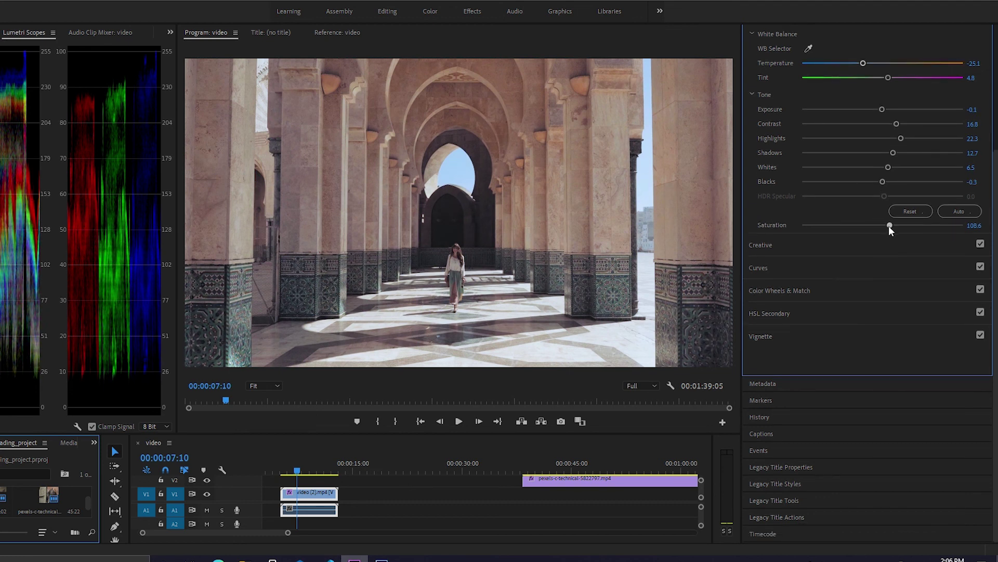
# - In the archway clip's Creative adjustments, set Vibrance to 34.7
pyautogui.click(761, 250)
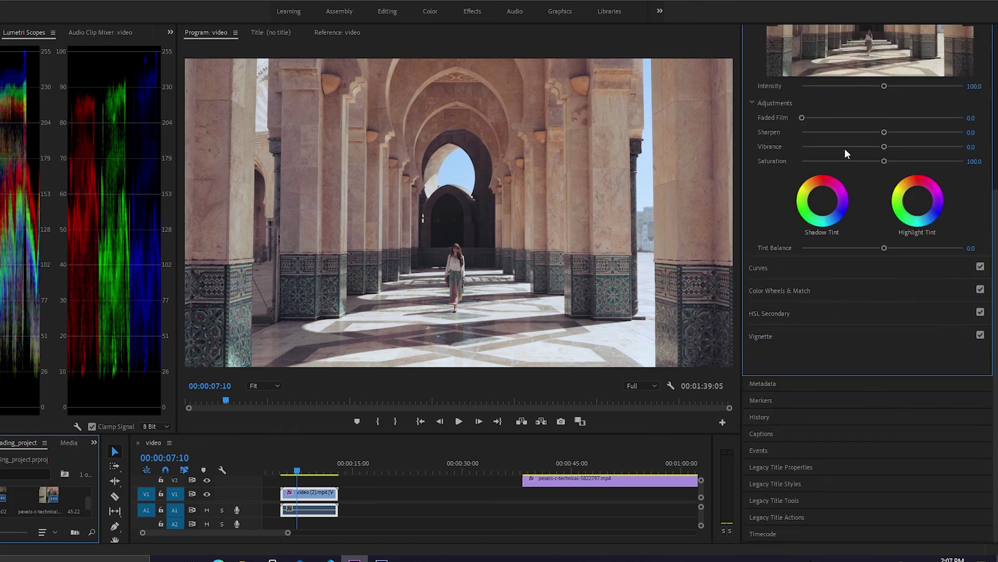
pyautogui.moveTo(890, 142); pyautogui.dragTo(904, 151)
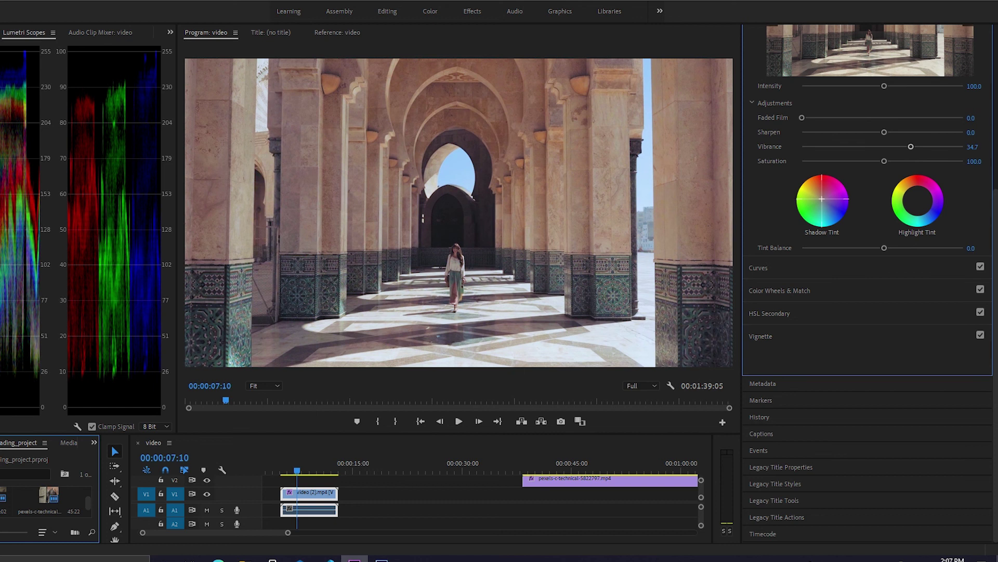
# - Shift the archway clip's Shadow Tint slightly toward cyan and its Highlight Tint toward red
pyautogui.click(824, 204)
pyautogui.moveTo(821, 206); pyautogui.dragTo(828, 208)
pyautogui.doubleClick(827, 204)
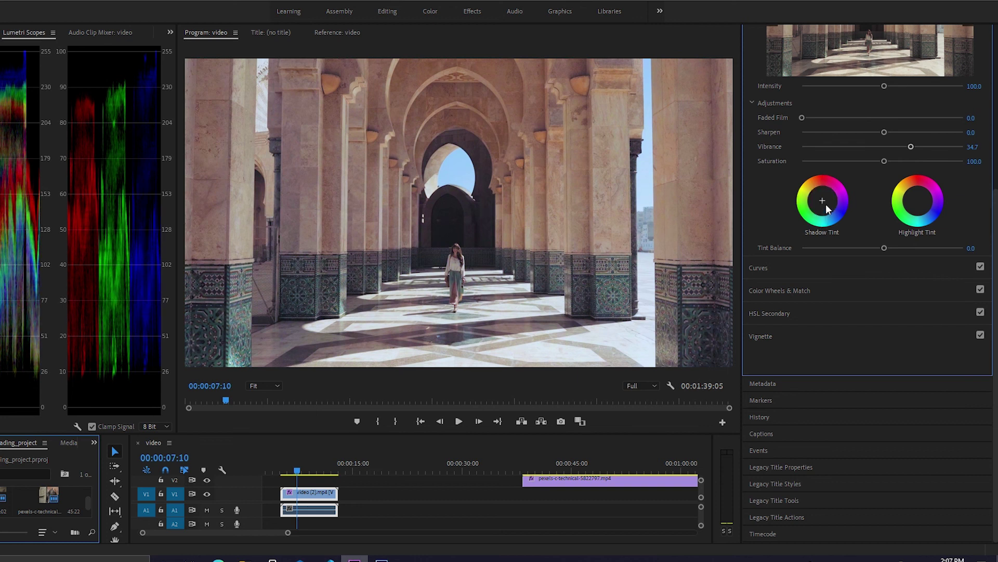
pyautogui.click(827, 206)
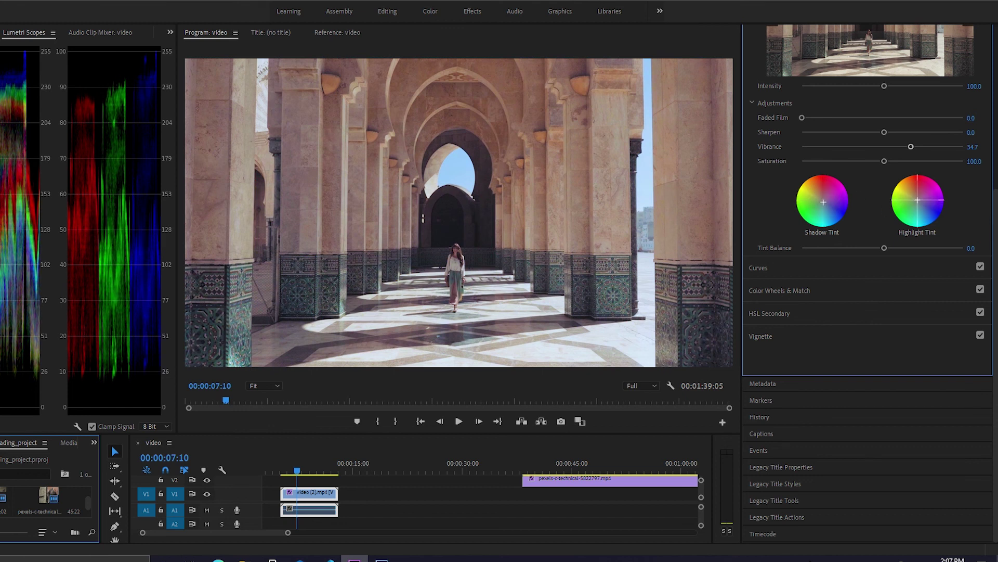
pyautogui.moveTo(914, 198); pyautogui.dragTo(914, 193)
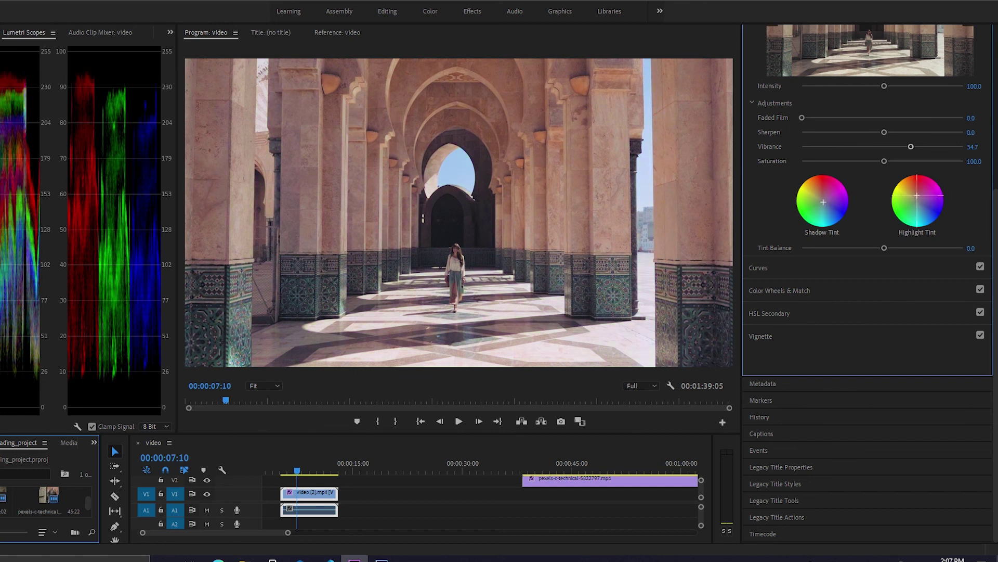
pyautogui.click(918, 200)
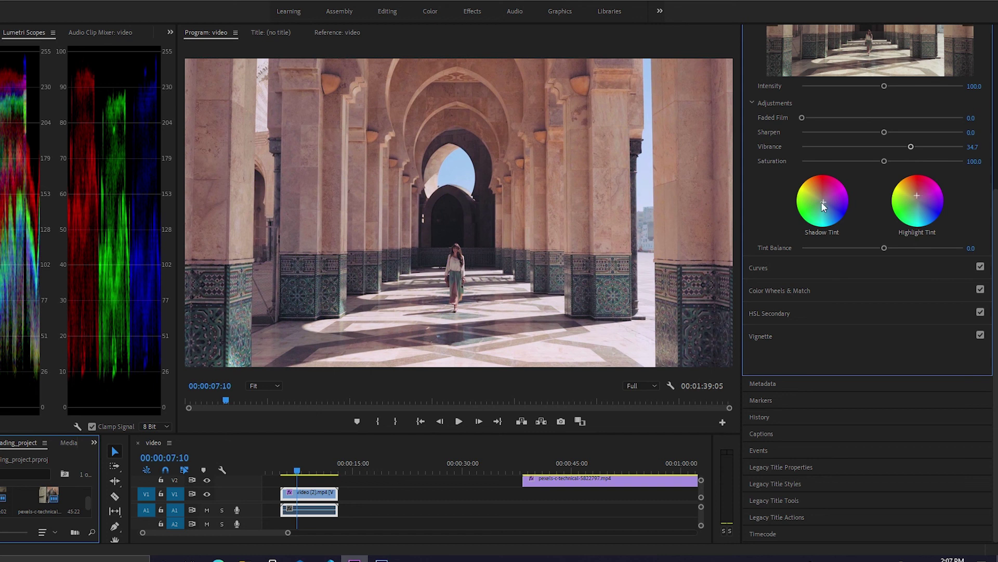
# - Open the archway clip's Curves and raise the midpoint of the red RGB curve slightly
pyautogui.click(770, 268)
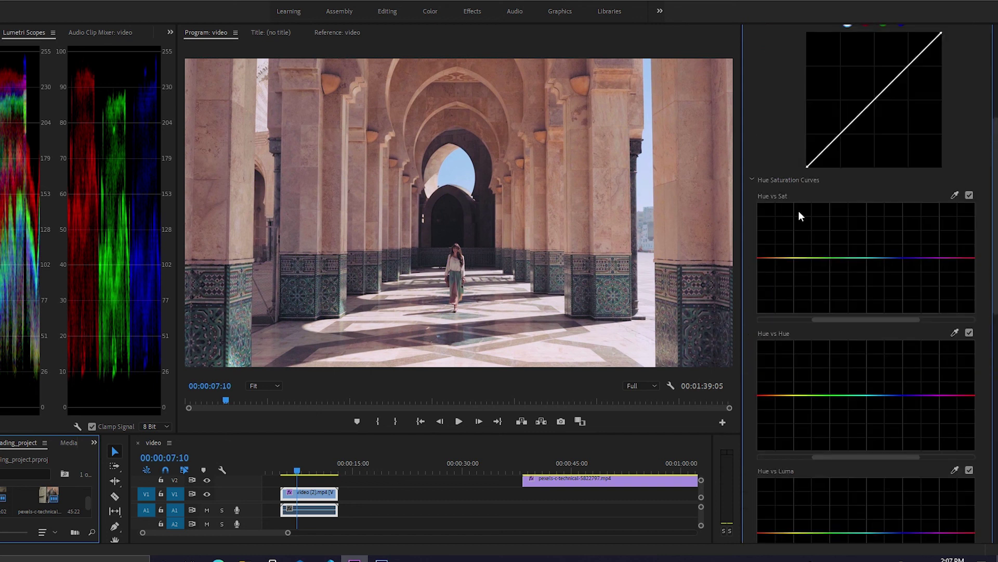
pyautogui.scroll(-3, 813, 197)
pyautogui.scroll(1, 810, 196)
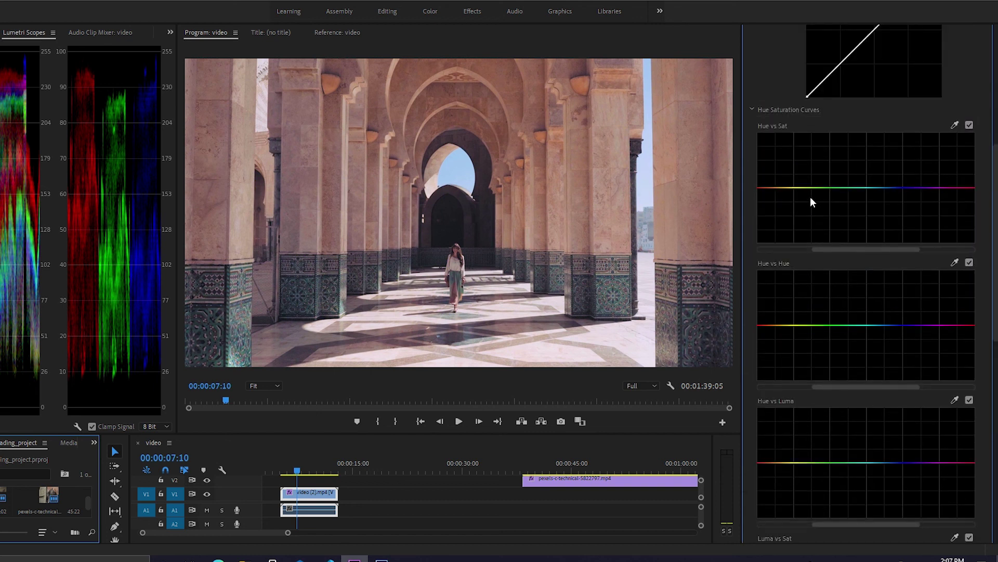
pyautogui.scroll(-12, 822, 195)
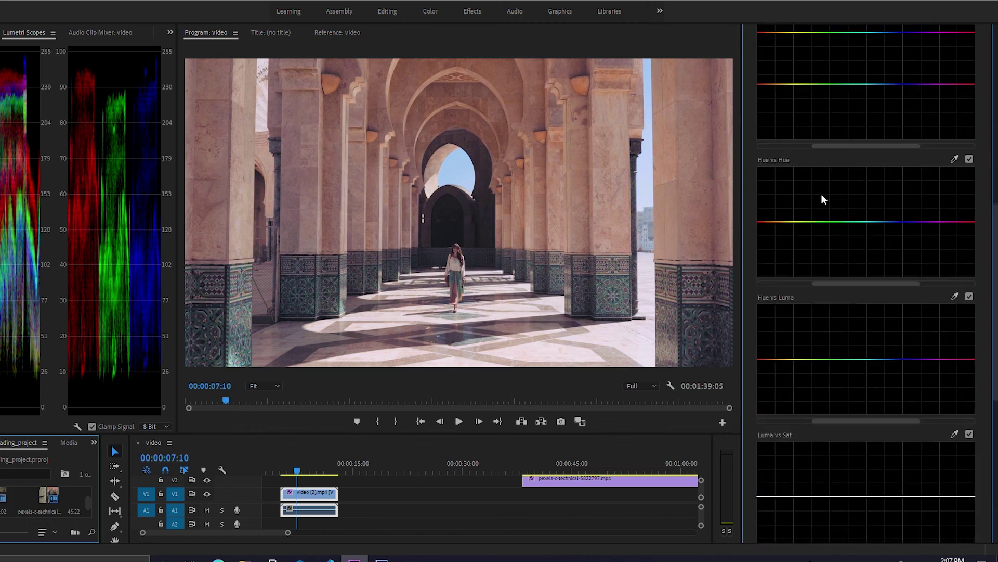
pyautogui.scroll(-1, 829, 210)
pyautogui.scroll(15, 787, 226)
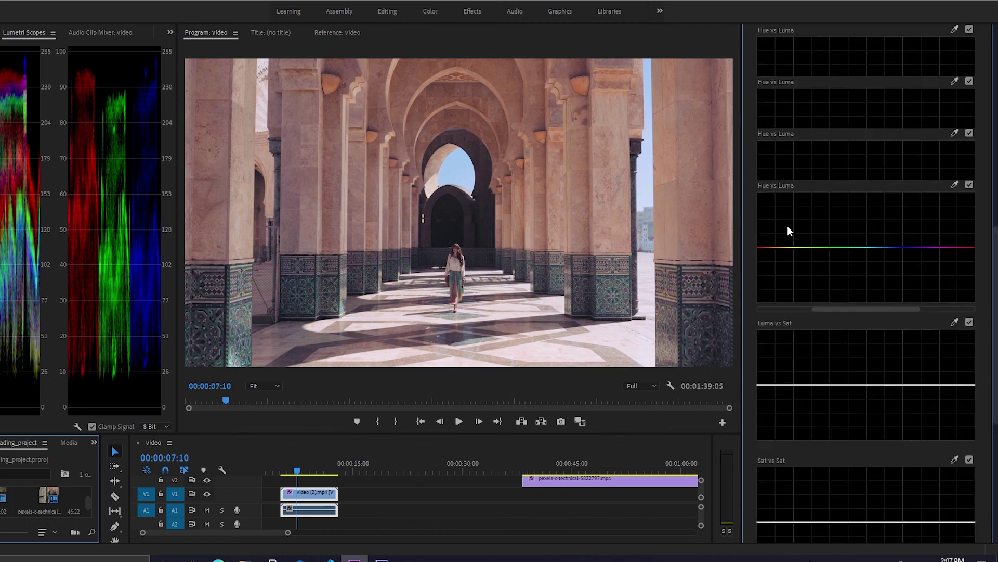
pyautogui.click(866, 262)
pyautogui.click(874, 341)
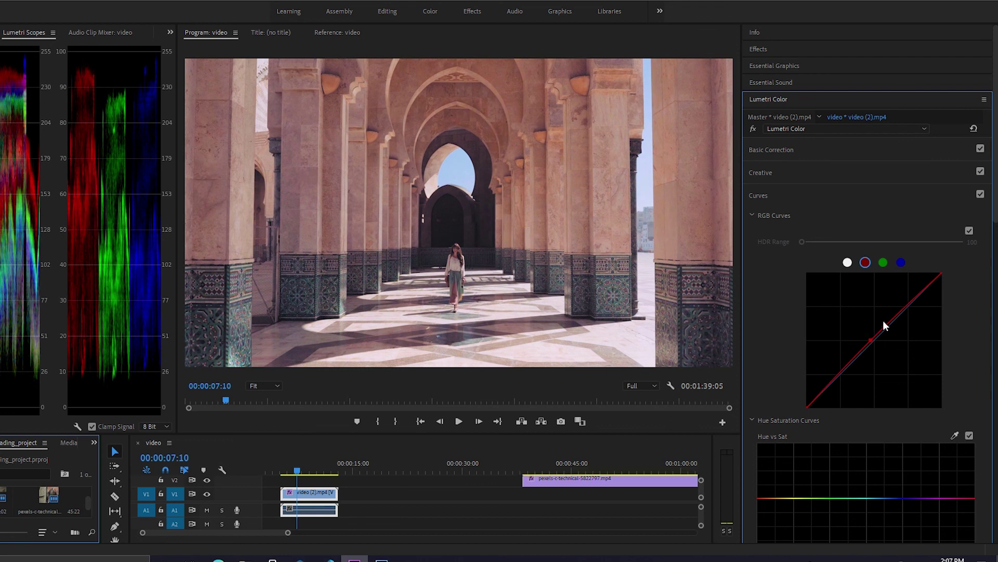
# - Slightly raise the midpoints of the green and blue RGB curves on the archway clip
pyautogui.click(883, 262)
pyautogui.click(877, 337)
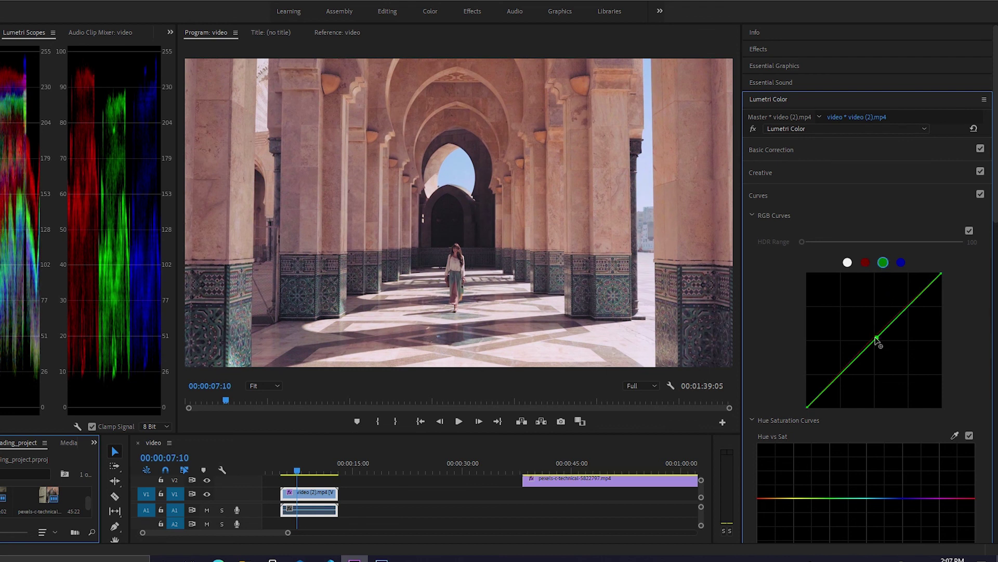
pyautogui.moveTo(877, 338); pyautogui.dragTo(876, 339)
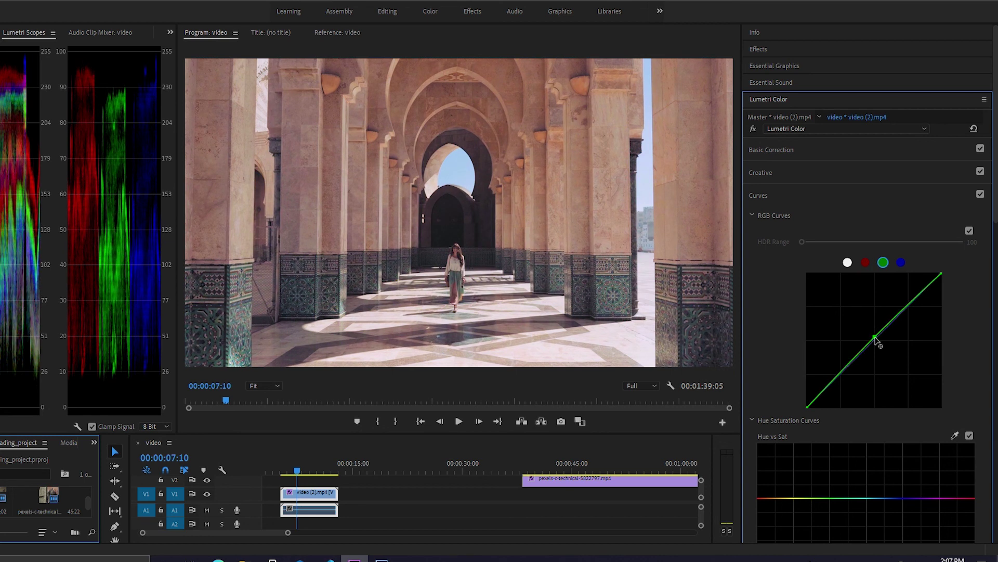
pyautogui.click(901, 262)
pyautogui.click(877, 339)
pyautogui.moveTo(878, 340); pyautogui.dragTo(872, 337)
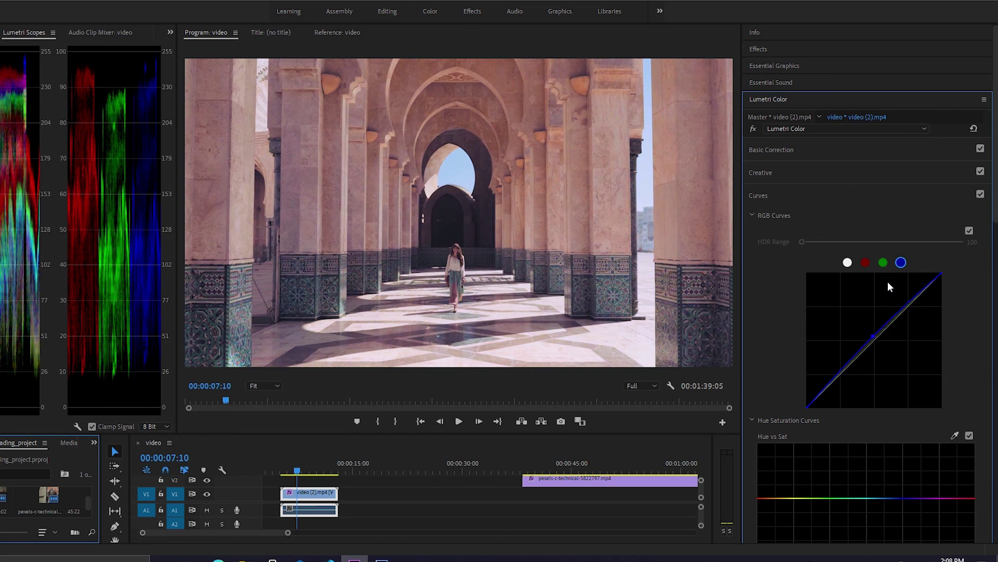
# - Recheck the red curve and raise the orange range of the Hue vs Sat curve
pyautogui.click(865, 262)
pyautogui.scroll(-4, 801, 195)
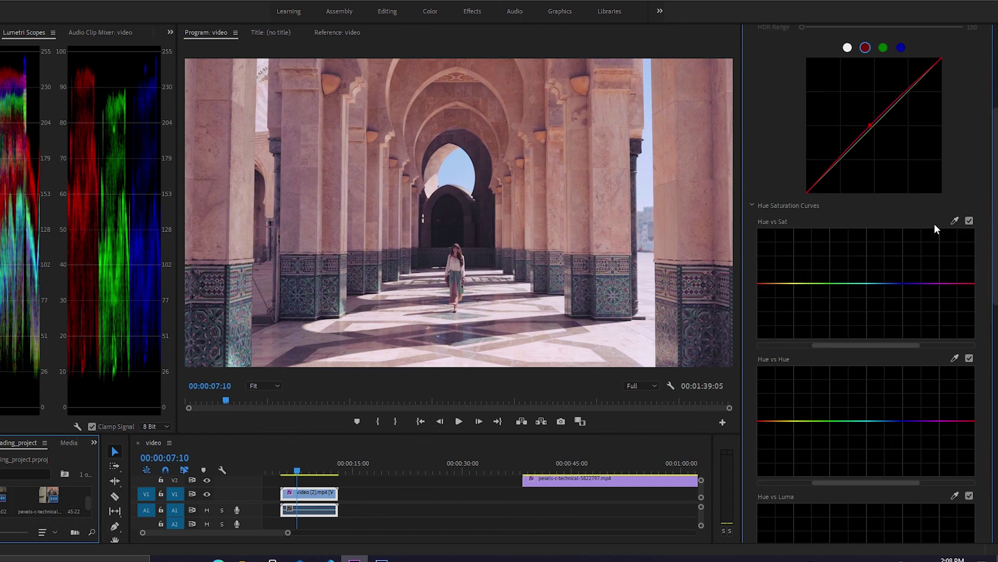
pyautogui.click(710, 234)
pyautogui.moveTo(774, 285); pyautogui.dragTo(776, 270)
pyautogui.scroll(-10, 765, 327)
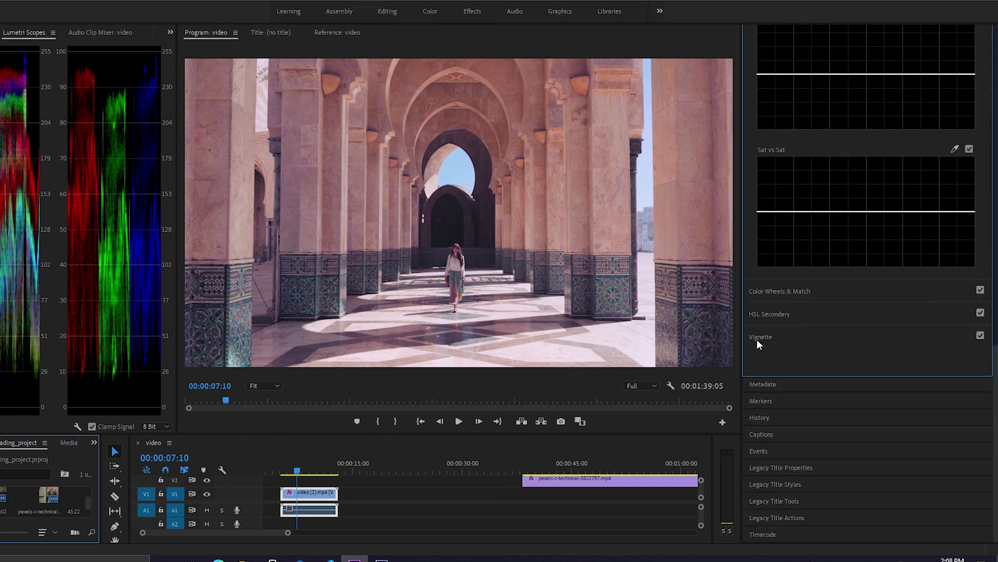
# - In Color Wheels & Match, tint the shadows slightly toward cyan, brighten the midtones a little and warm the highlights
pyautogui.click(763, 292)
pyautogui.moveTo(782, 262); pyautogui.dragTo(798, 254)
pyautogui.moveTo(837, 206); pyautogui.dragTo(837, 201)
pyautogui.moveTo(956, 252); pyautogui.dragTo(950, 244)
pyautogui.press('Left')
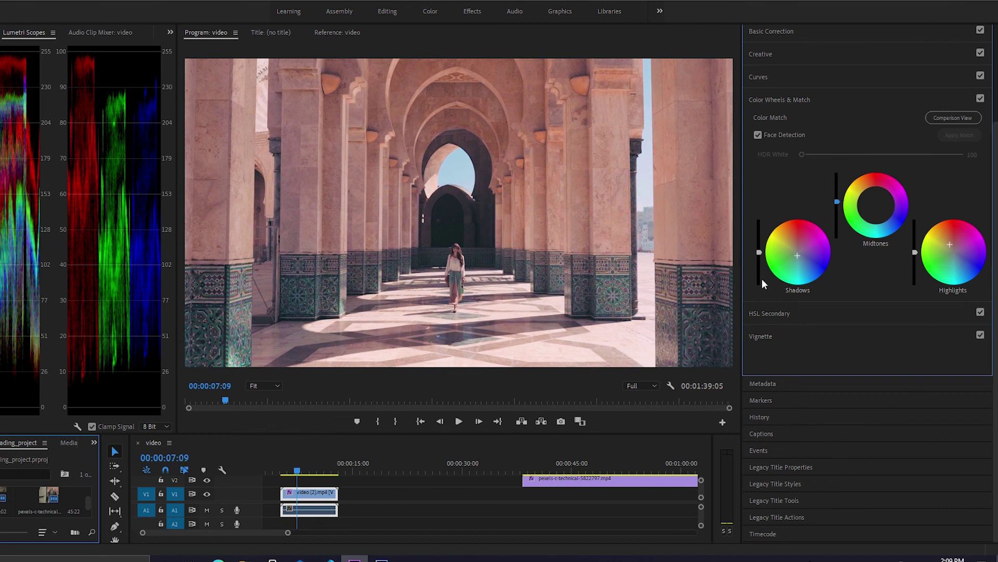
# - Compare the archway clip before and after grading by repeatedly bypassing and re-enabling its Lumetri Color effect
pyautogui.scroll(3, 774, 224)
pyautogui.click(754, 130)
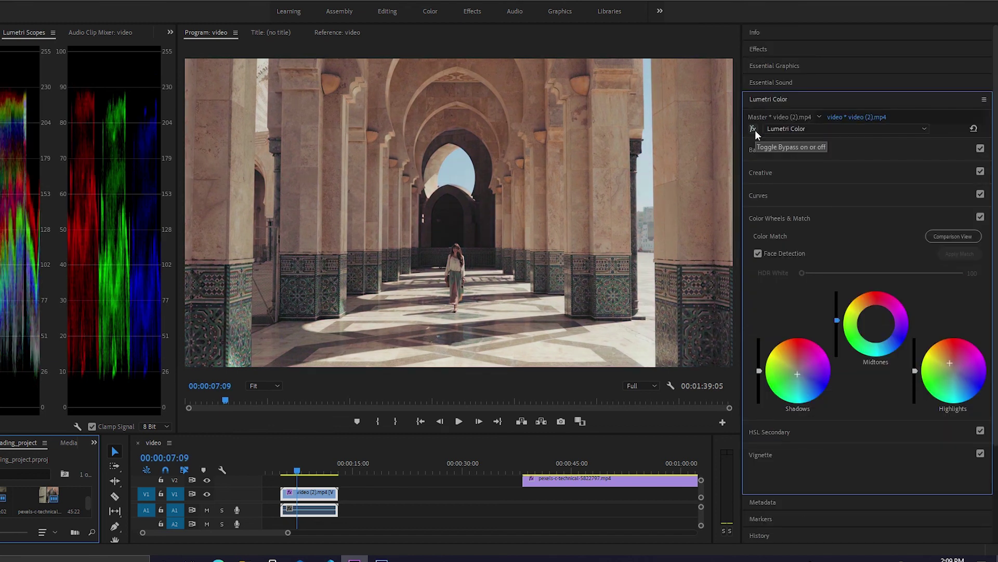
pyautogui.click(754, 130)
pyautogui.click(754, 130)
pyautogui.click(754, 130)
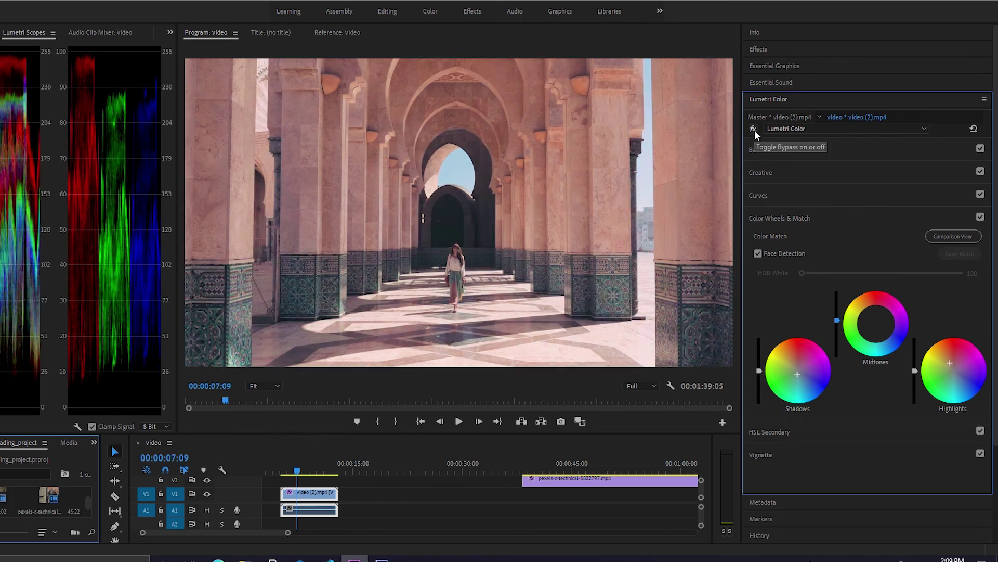
pyautogui.click(754, 130)
pyautogui.click(754, 130)
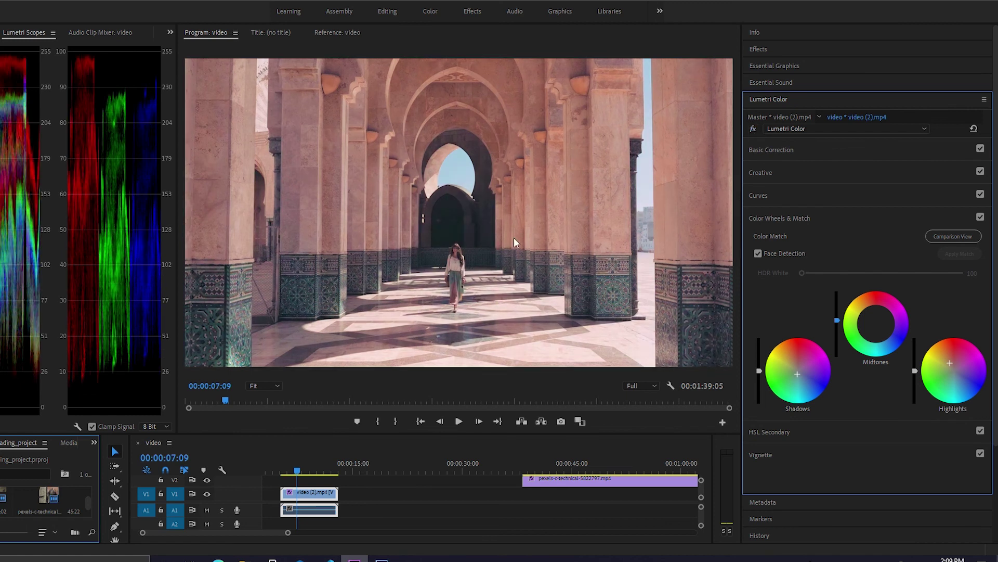
pyautogui.click(754, 130)
pyautogui.click(754, 130)
pyautogui.click(754, 130)
pyautogui.click(754, 130)
pyautogui.click(754, 130)
pyautogui.click(754, 130)
pyautogui.click(754, 130)
pyautogui.click(754, 130)
# - Set the archway clip's Temperature to -23.7, Exposure to 0.2 and Contrast to 22.3, and play it back
pyautogui.click(761, 152)
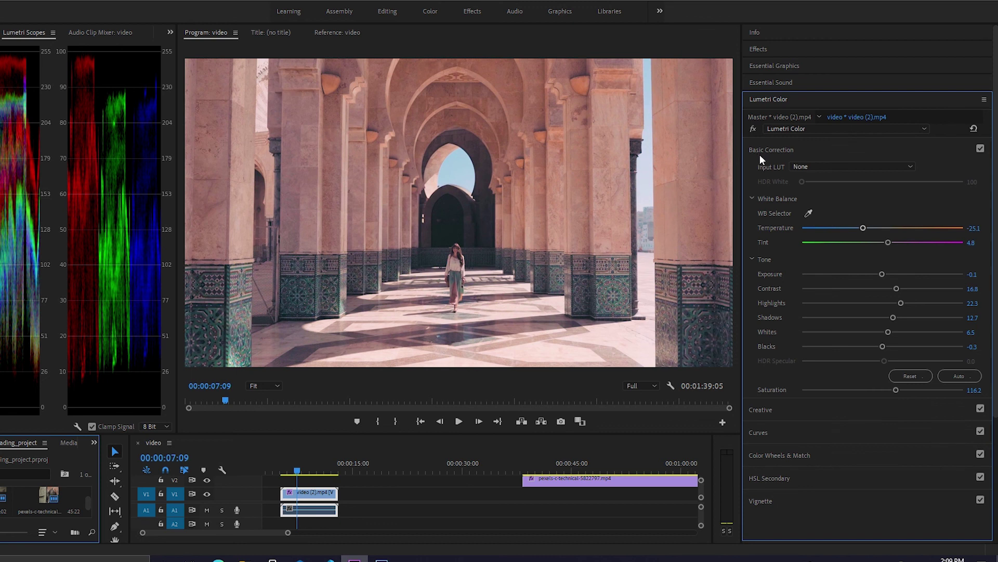
pyautogui.moveTo(863, 228); pyautogui.dragTo(861, 229)
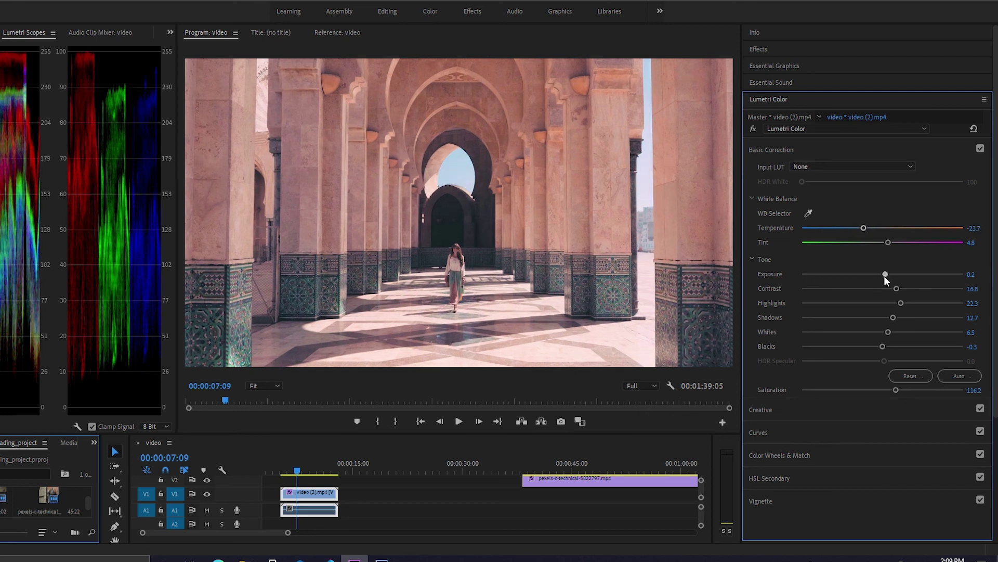
pyautogui.moveTo(884, 276); pyautogui.dragTo(905, 290)
pyautogui.press('space')
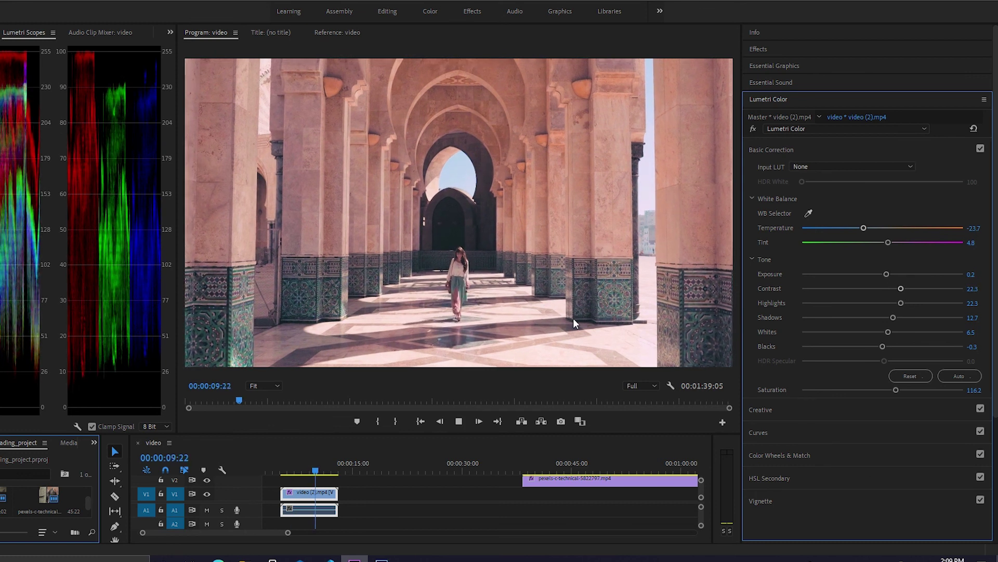
# - Review the outdoor portrait clip with its Lumetri Color effect bypassed and re-enabled
pyautogui.click(527, 466)
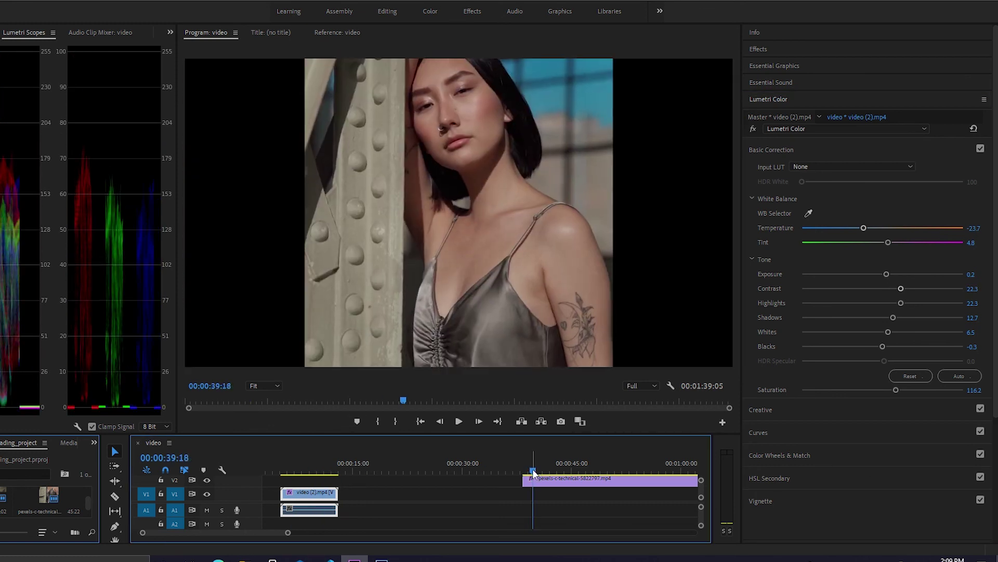
pyautogui.click(618, 477)
pyautogui.click(749, 132)
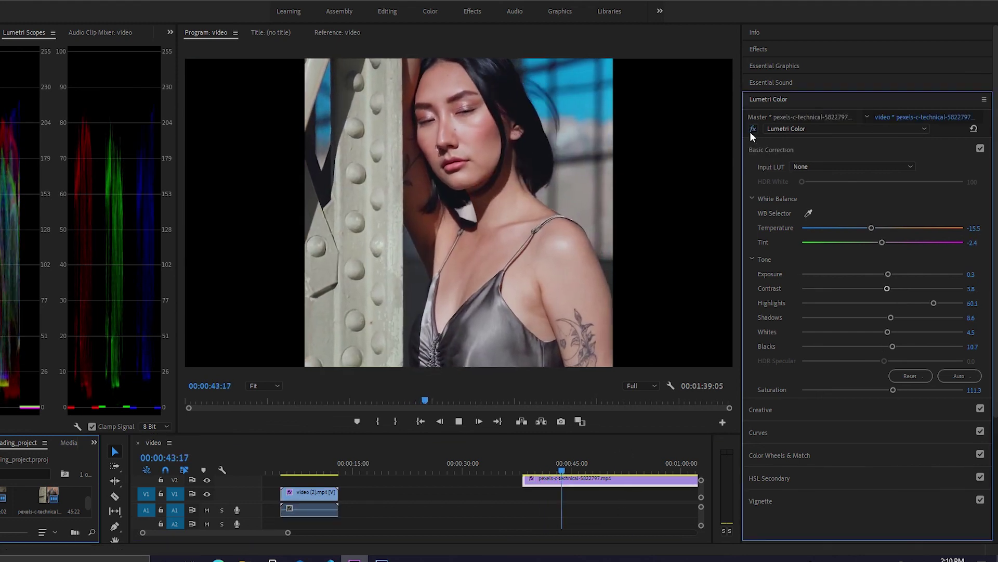
pyautogui.click(749, 132)
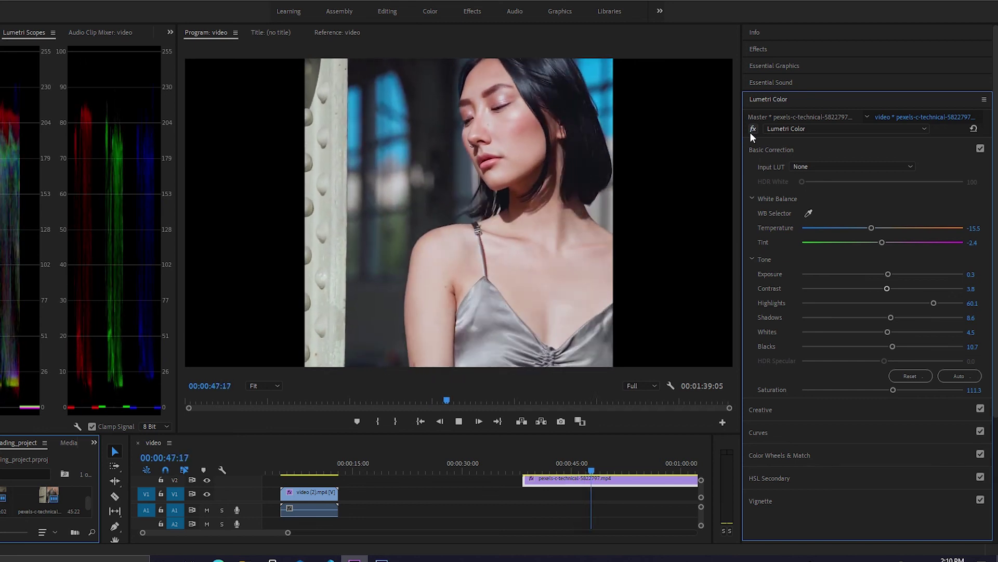
# - Move the outdoor portrait clip about 19 seconds earlier on track V2
pyautogui.scroll(3, 289, 534)
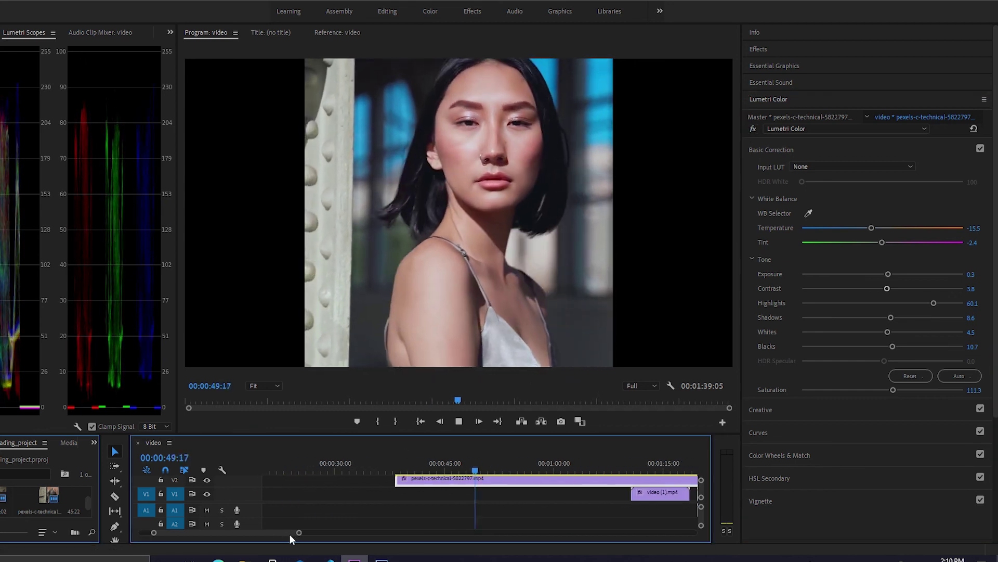
pyautogui.moveTo(287, 533); pyautogui.dragTo(357, 533)
pyautogui.moveTo(502, 480); pyautogui.dragTo(436, 485)
# - Play the car clip video (1).mp4 and compare it with and without its Lumetri Color effect
pyautogui.click(516, 464)
pyautogui.click(526, 493)
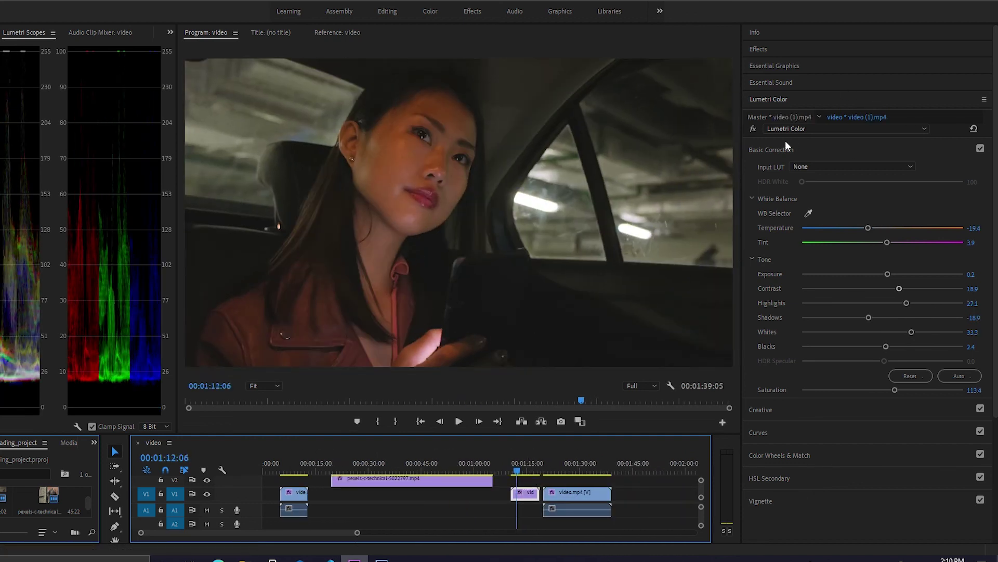
pyautogui.press('space')
pyautogui.click(753, 129)
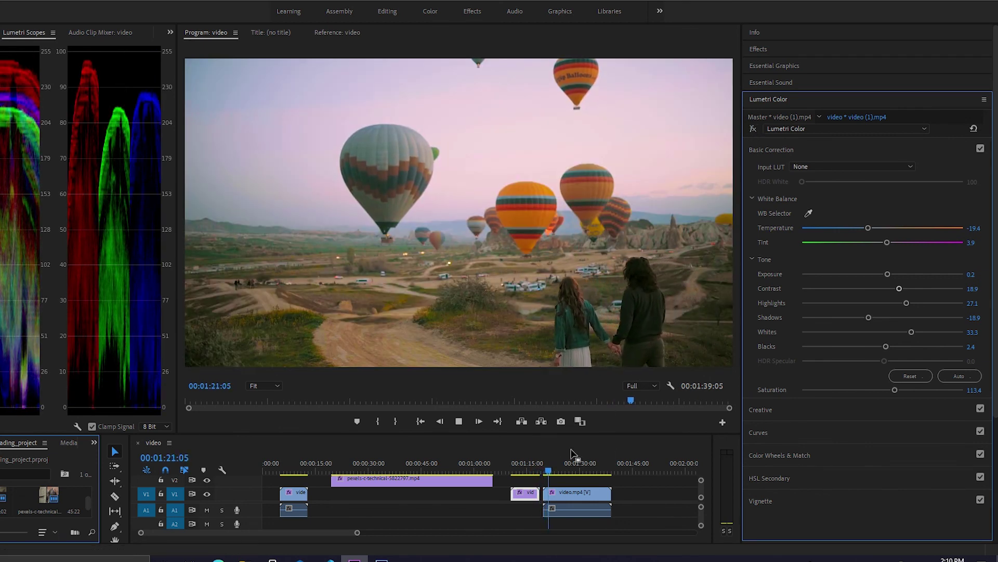
# - Select the balloon clip video.mp4, enlarge the program monitor and compare the clip with and without its Lumetri Color effect
pyautogui.click(578, 493)
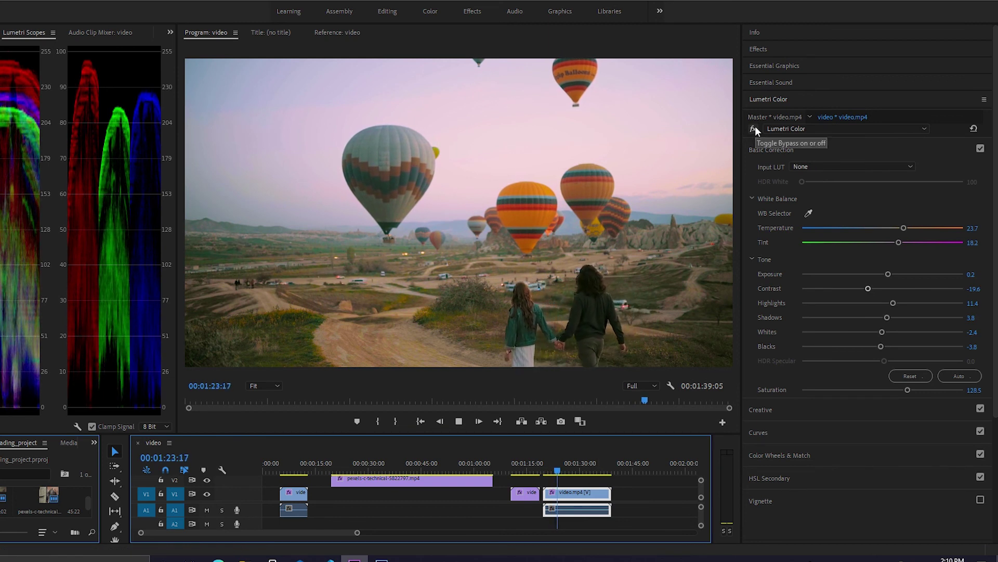
pyautogui.moveTo(743, 321); pyautogui.dragTo(786, 321)
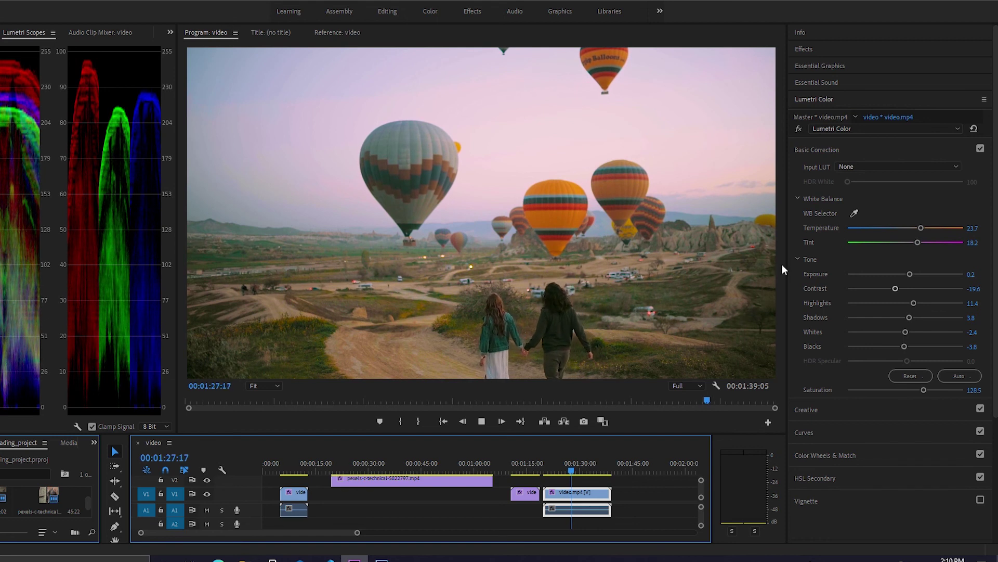
pyautogui.click(799, 129)
pyautogui.click(799, 129)
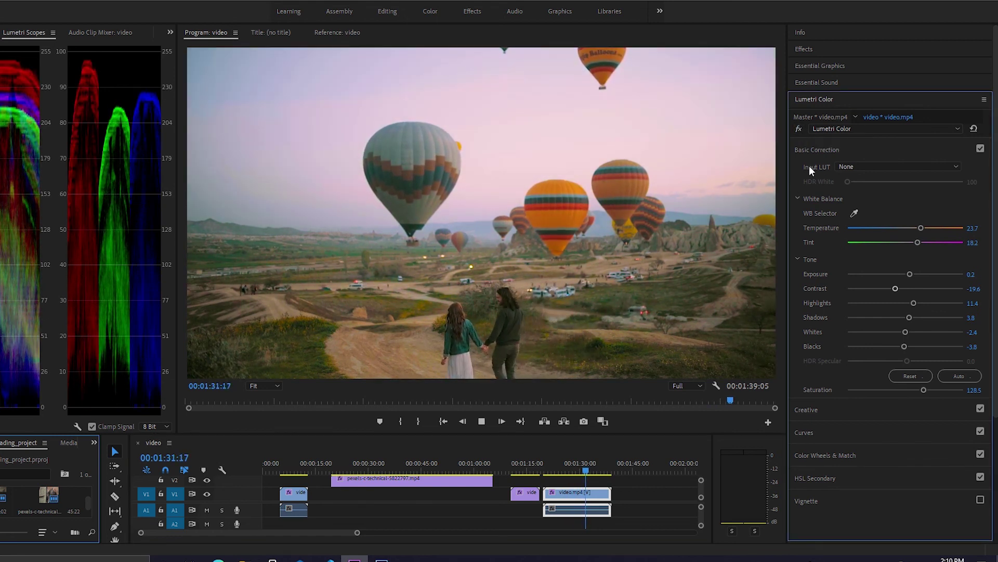
pyautogui.click(798, 130)
pyautogui.click(797, 130)
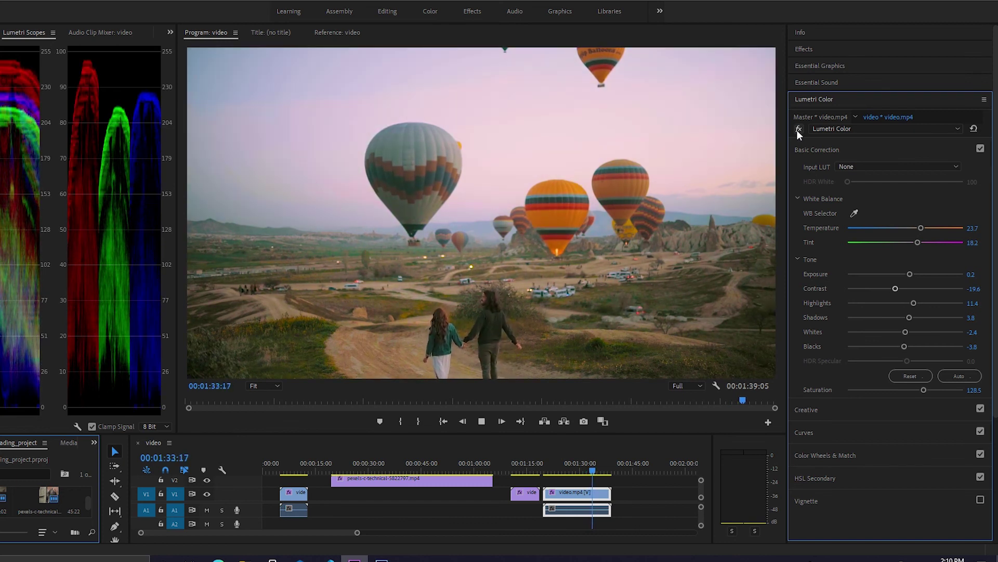
pyautogui.click(798, 129)
pyautogui.click(798, 130)
# - Stop playback and save the project
pyautogui.press('space')
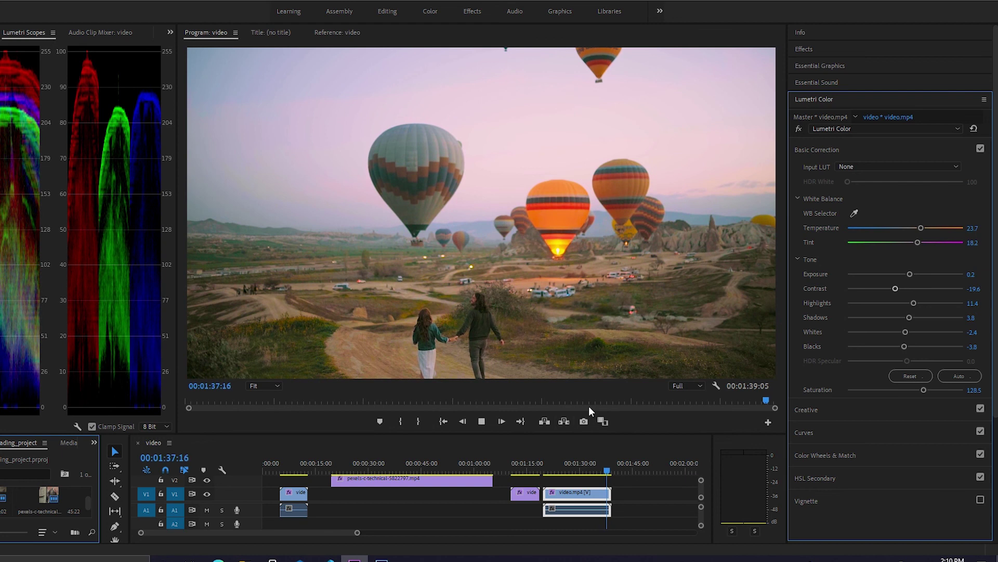
pyautogui.hotkey('ctrl', 's')
pyautogui.moveTo(359, 538); pyautogui.dragTo(453, 540)
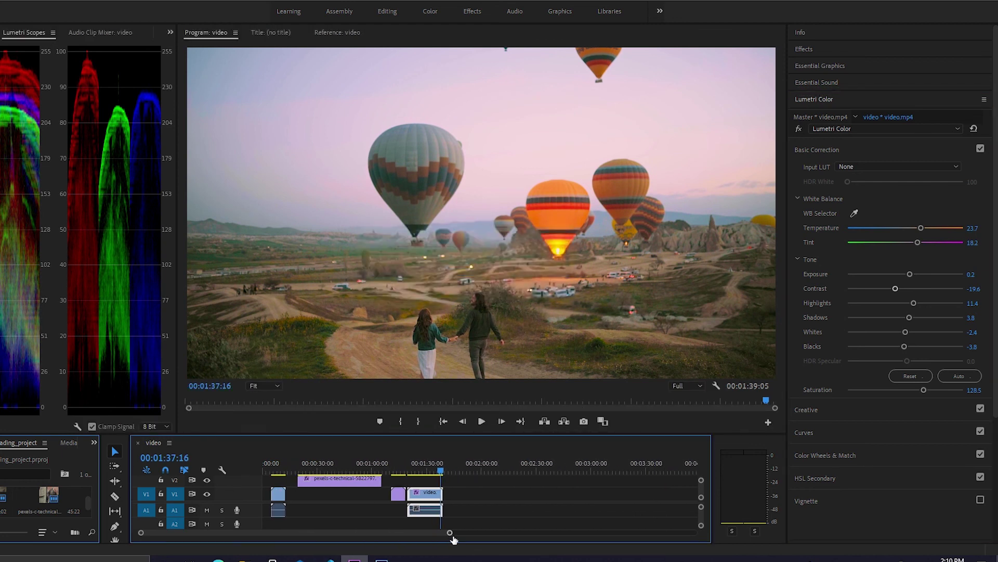